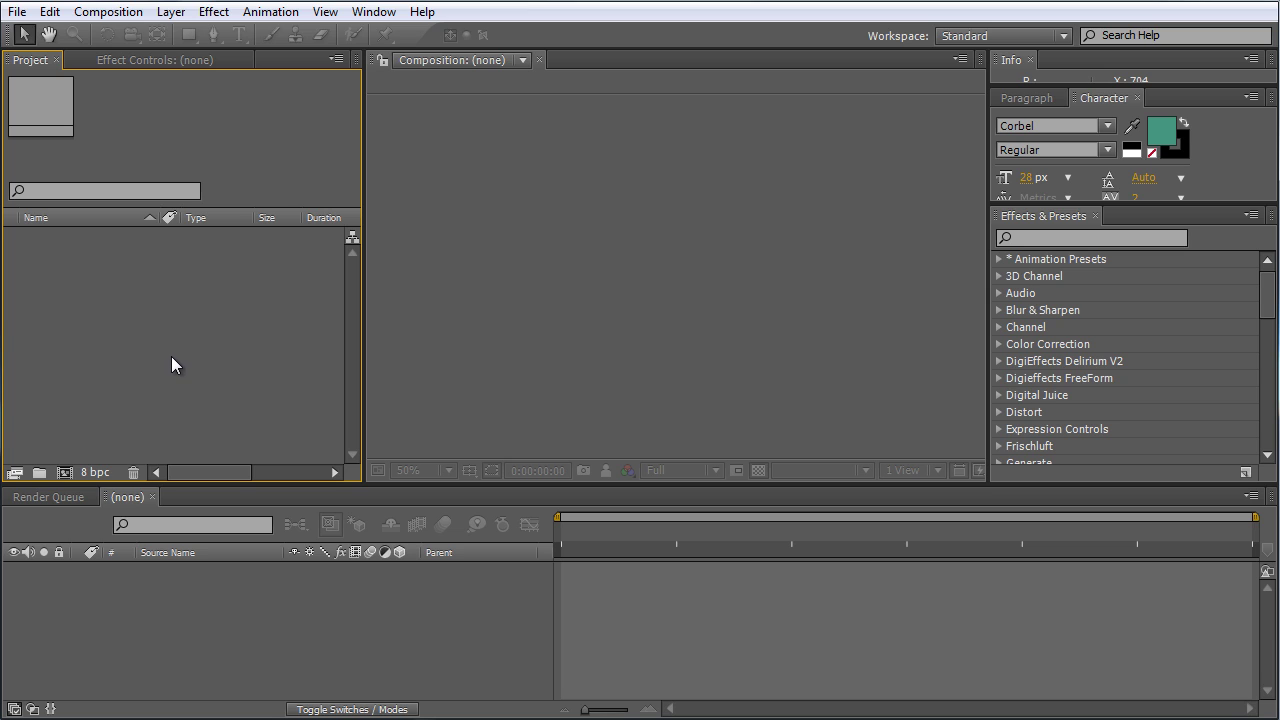
Create a new composition named Final at 1280 x 720 px, 23.976 fps, lasting 7 seconds
click(110, 12)
click(143, 36)
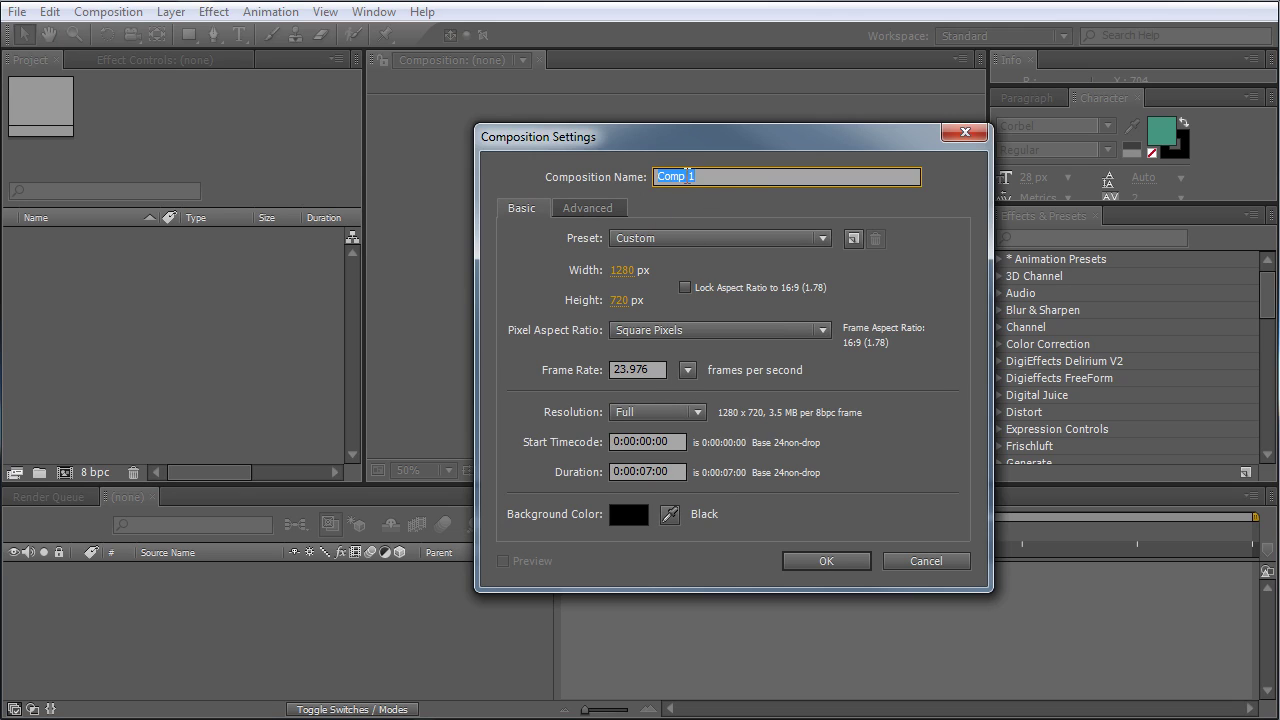
text(Fia)
text(al)
key(Return)
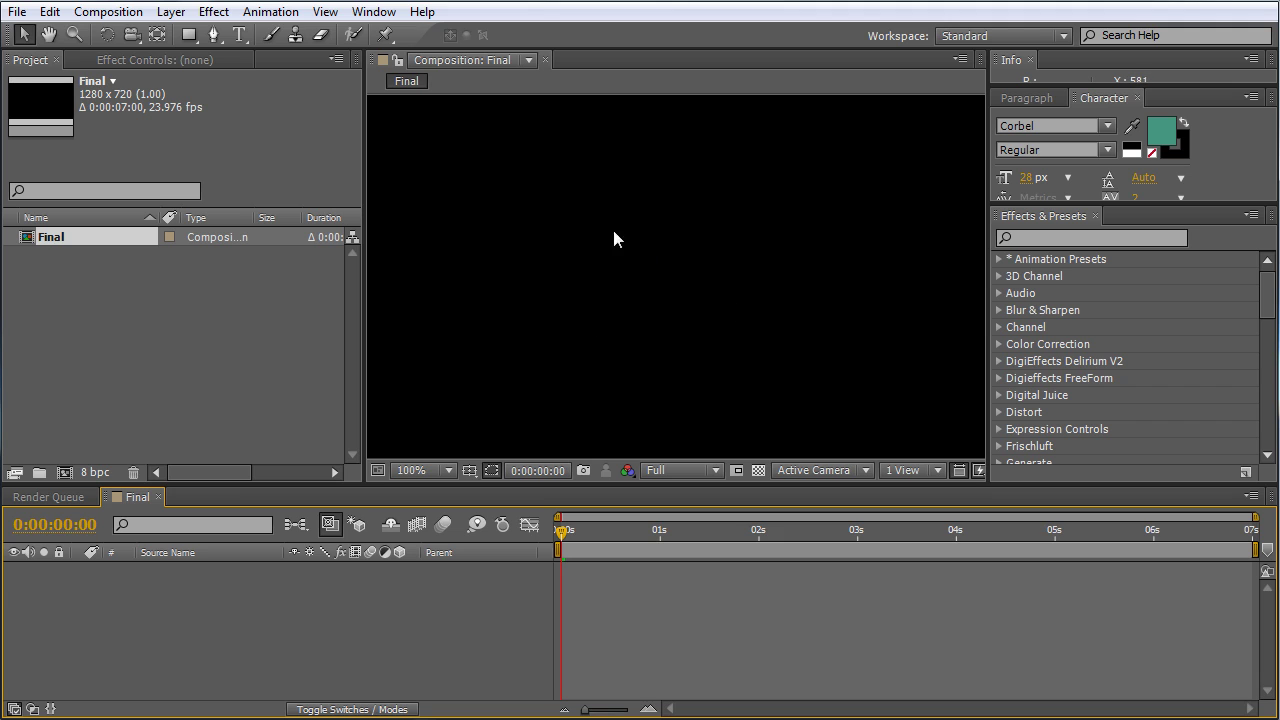
Add a white solid named Particular Stars, sized to match the composition
click(170, 12)
mouse_move(217, 40)
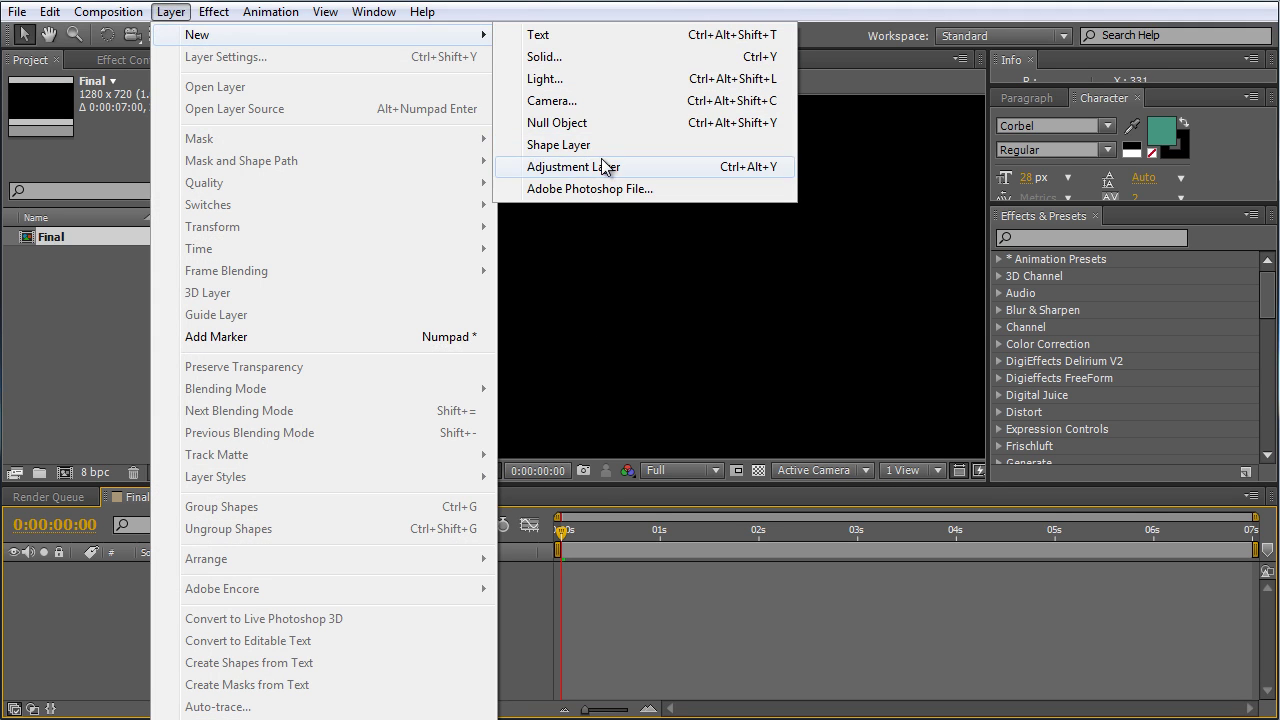
click(589, 57)
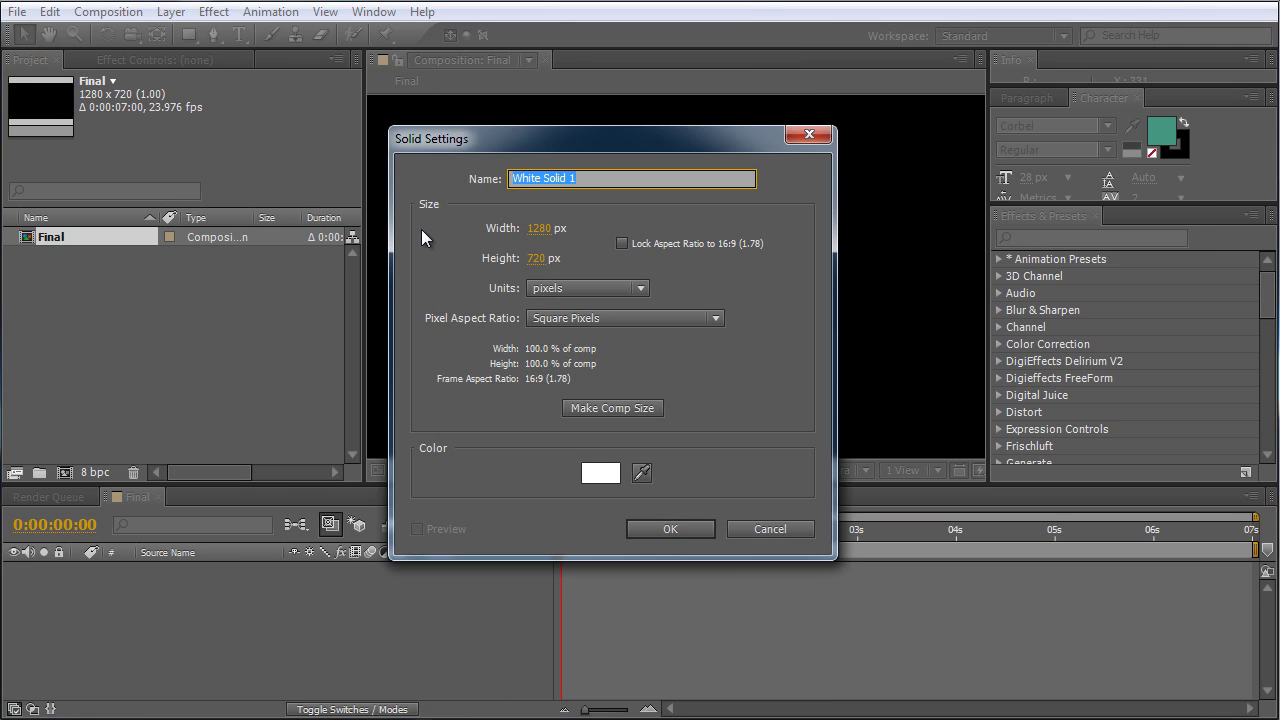
text(Particular Stars)
click(588, 410)
click(664, 531)
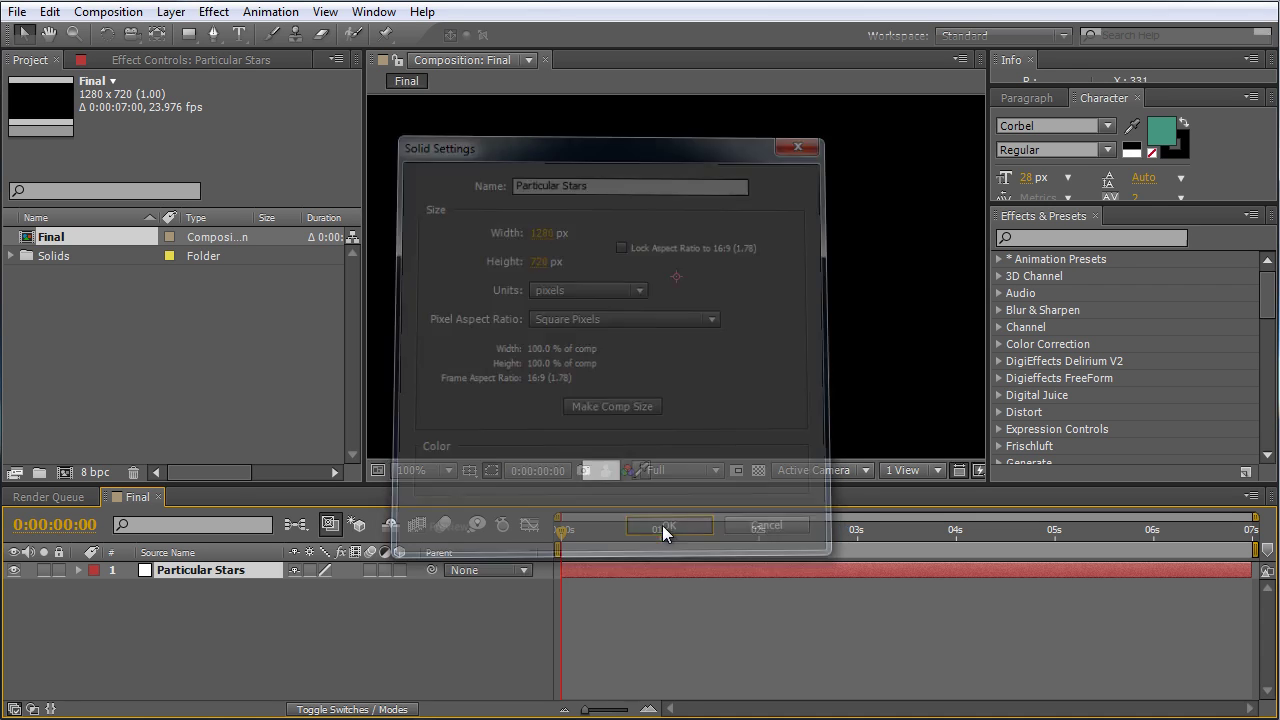
Add a black solid named BG and place it below the Particular Stars layer
click(182, 18)
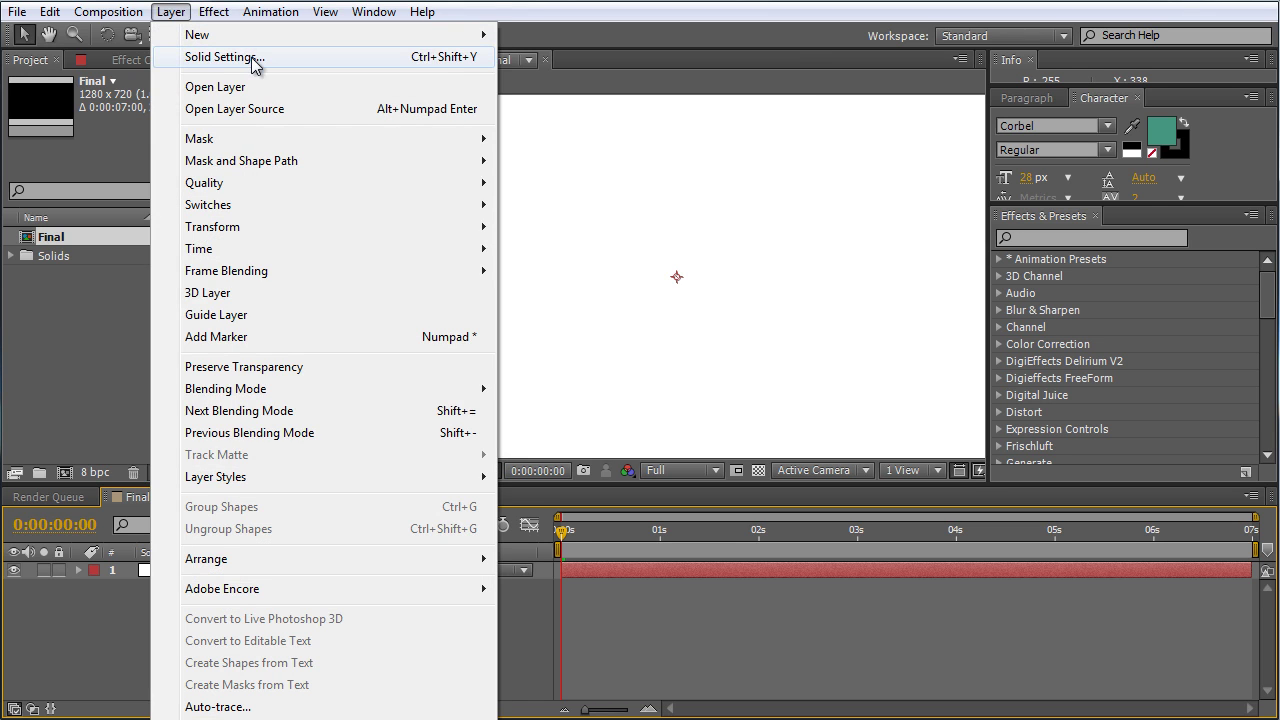
mouse_move(250, 36)
click(545, 57)
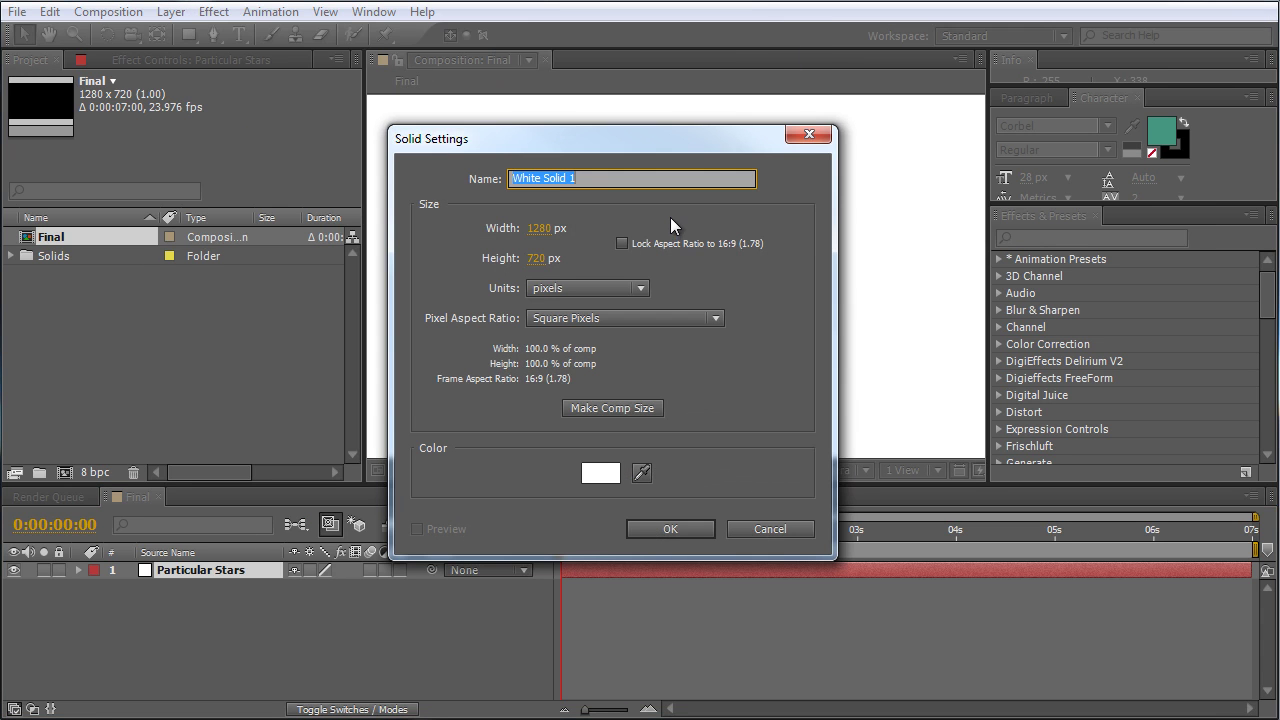
text(BG)
click(600, 472)
drag(560, 410, 434, 419)
click(848, 167)
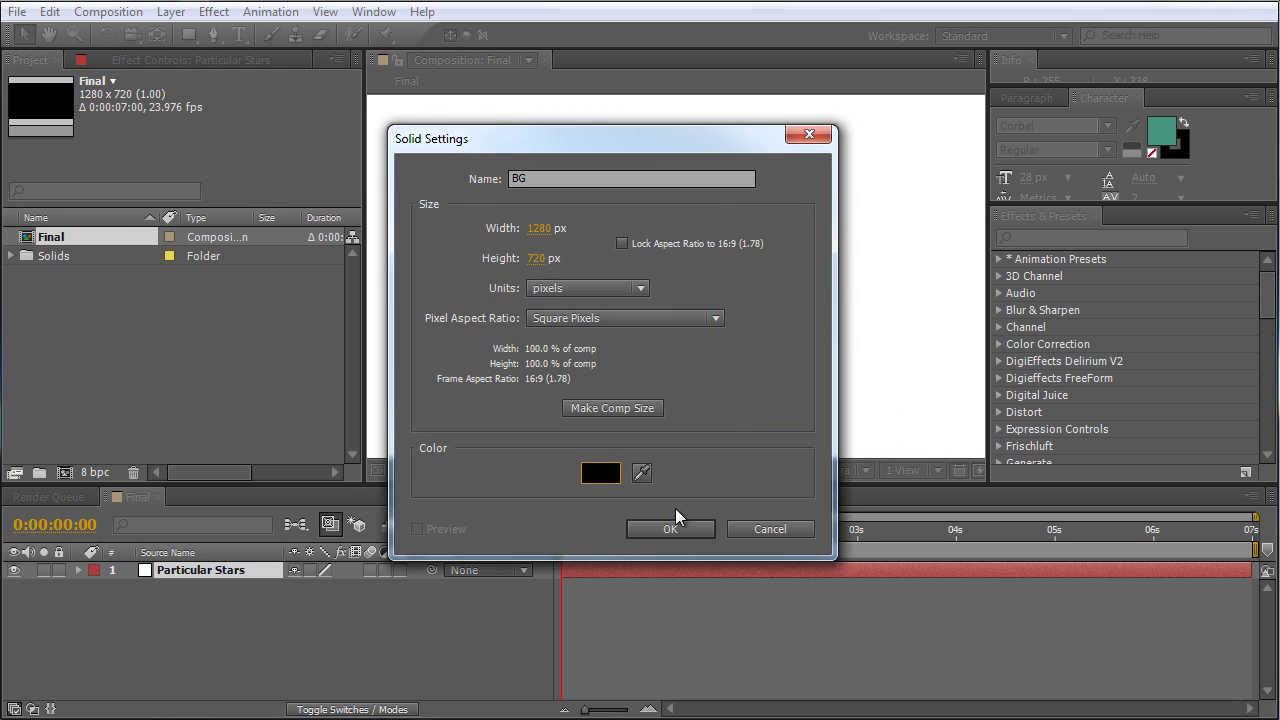
click(672, 529)
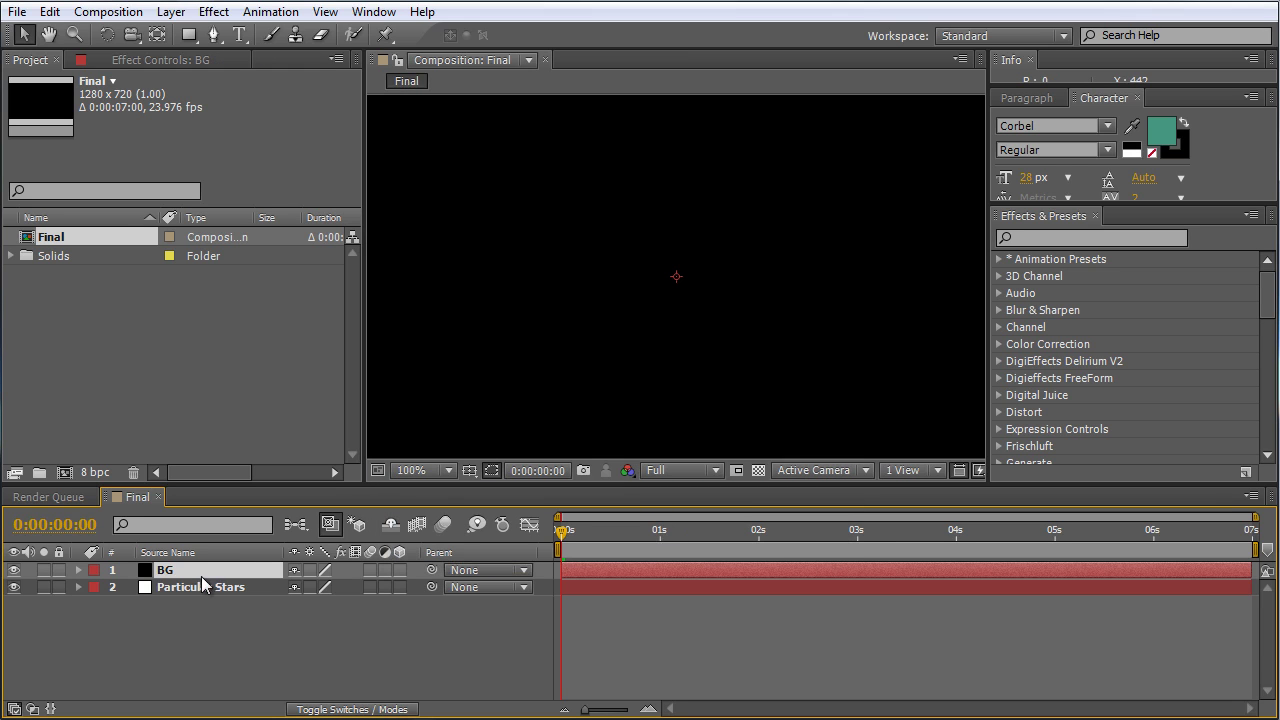
drag(190, 582, 190, 600)
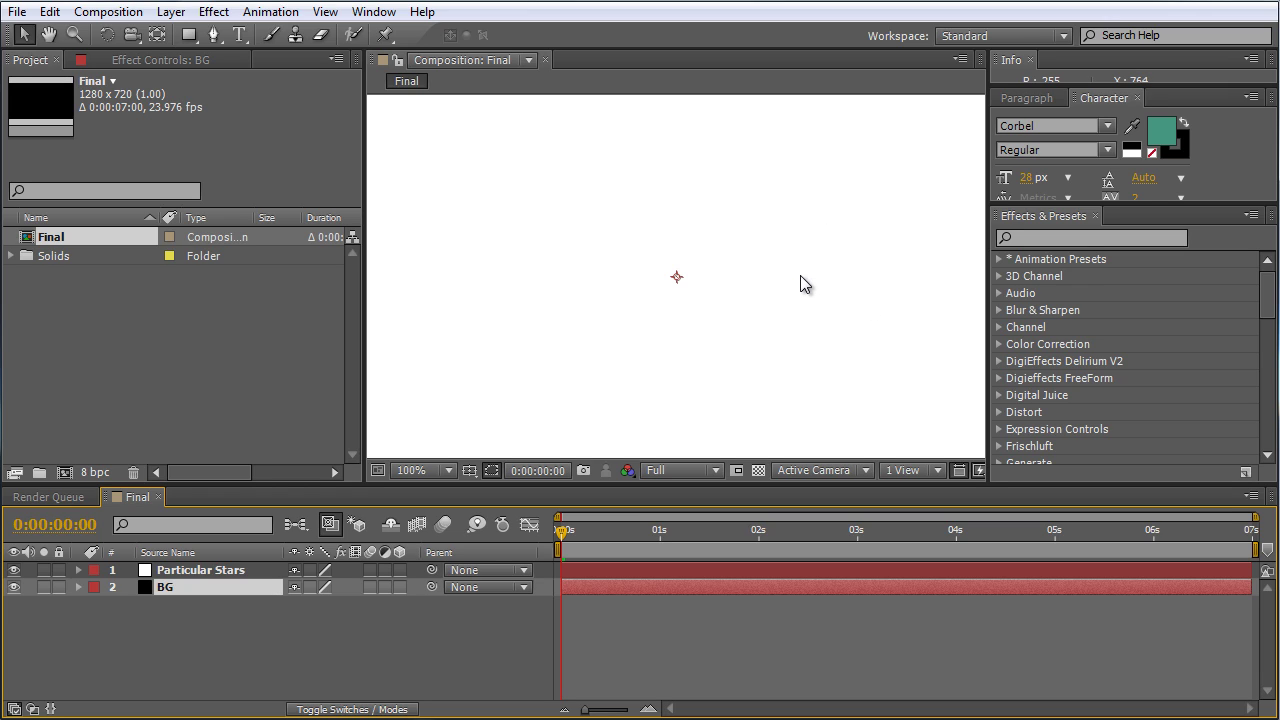
Apply the Trapcode Particular HD preset t2_starfieldstatic1_hd to the Particular Stars layer
click(207, 571)
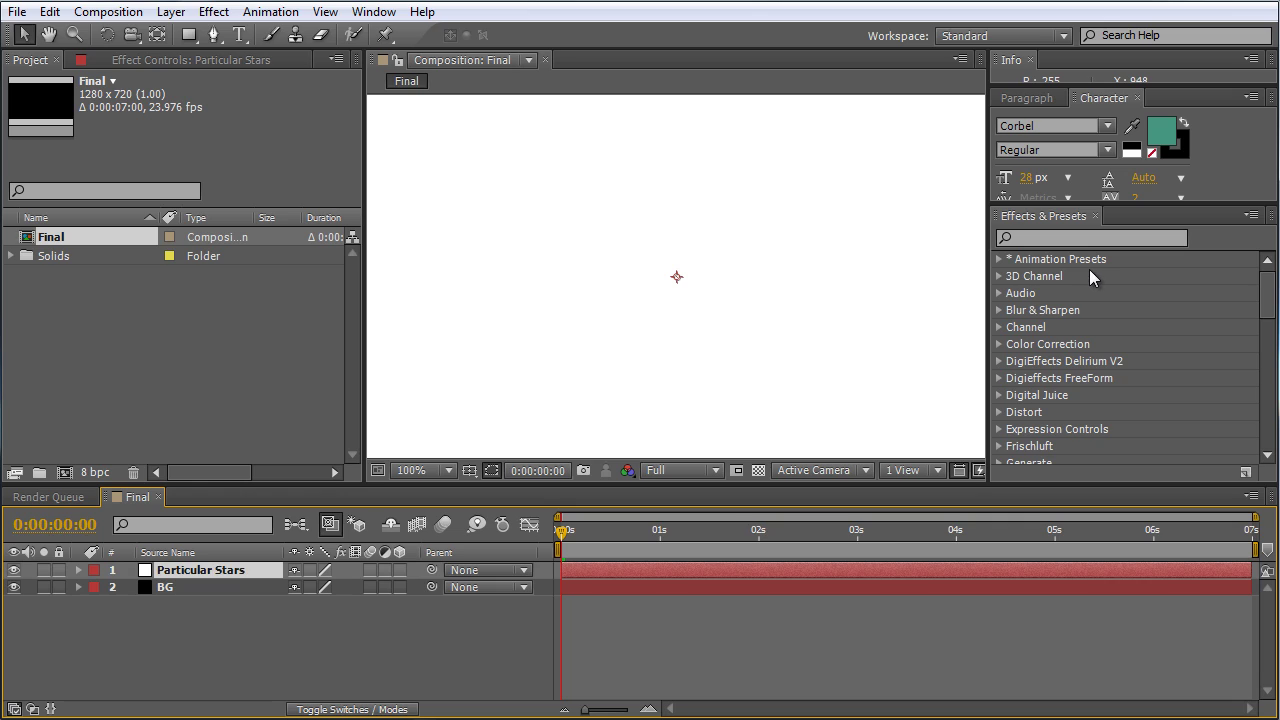
click(998, 261)
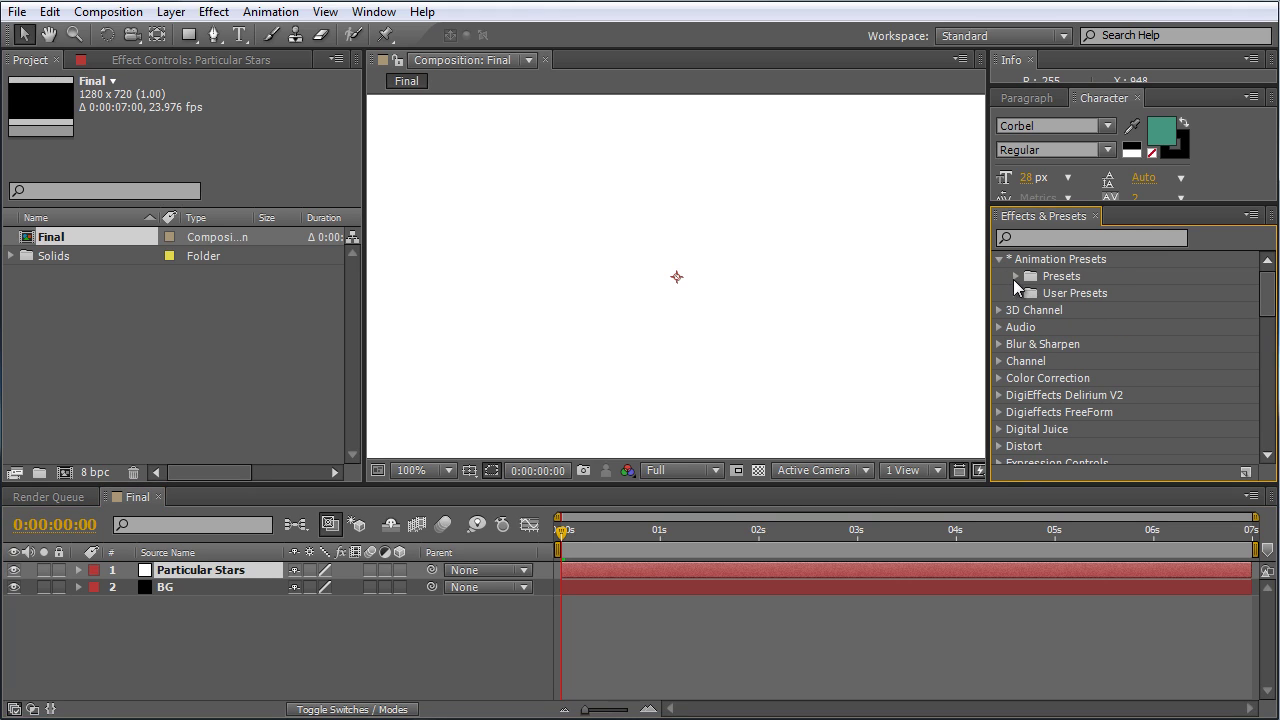
click(1016, 276)
mouse_move(1268, 292)
mouse_down()
mouse_move(1268, 326)
mouse_move(1268, 308)
mouse_up()
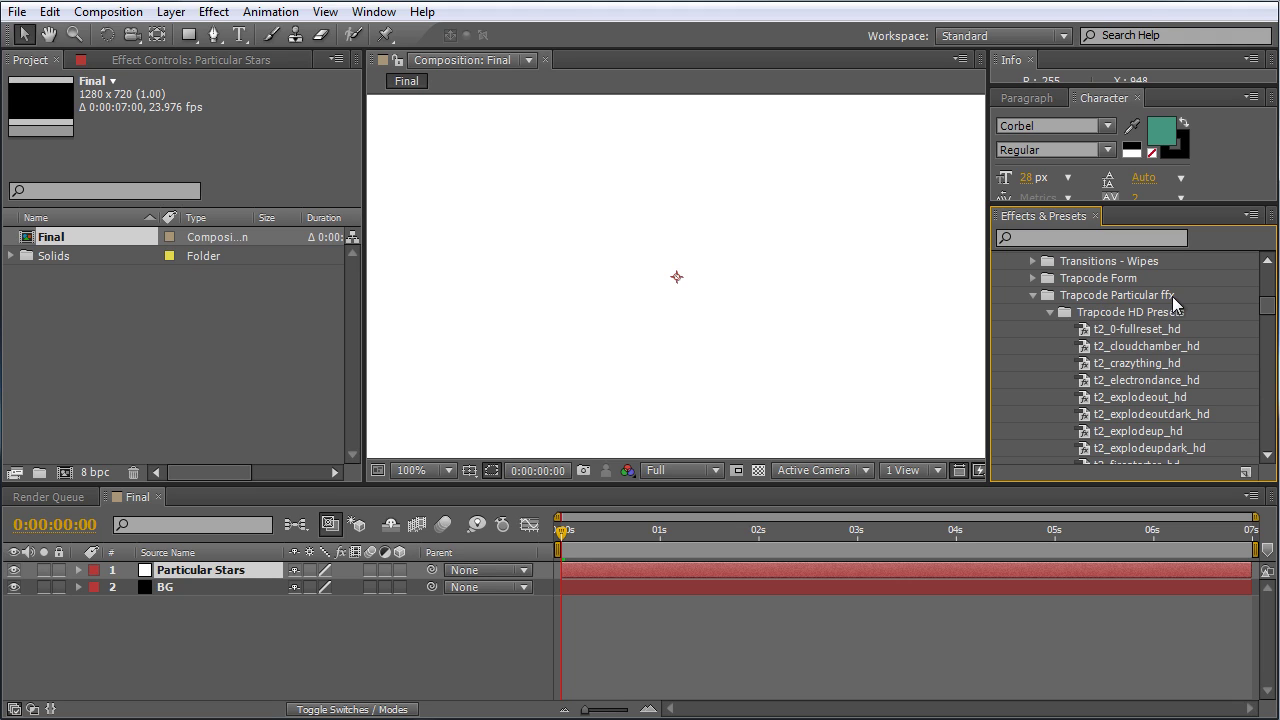
drag(1263, 306, 1237, 355)
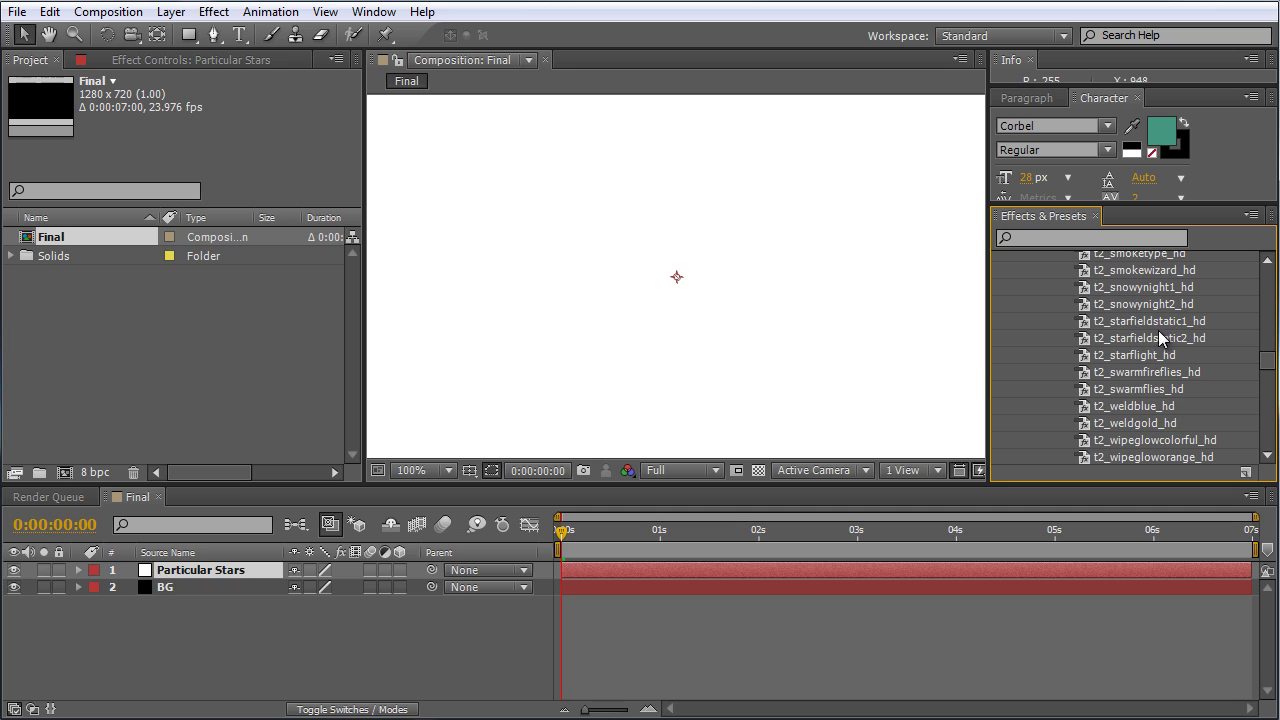
drag(1150, 322, 821, 293)
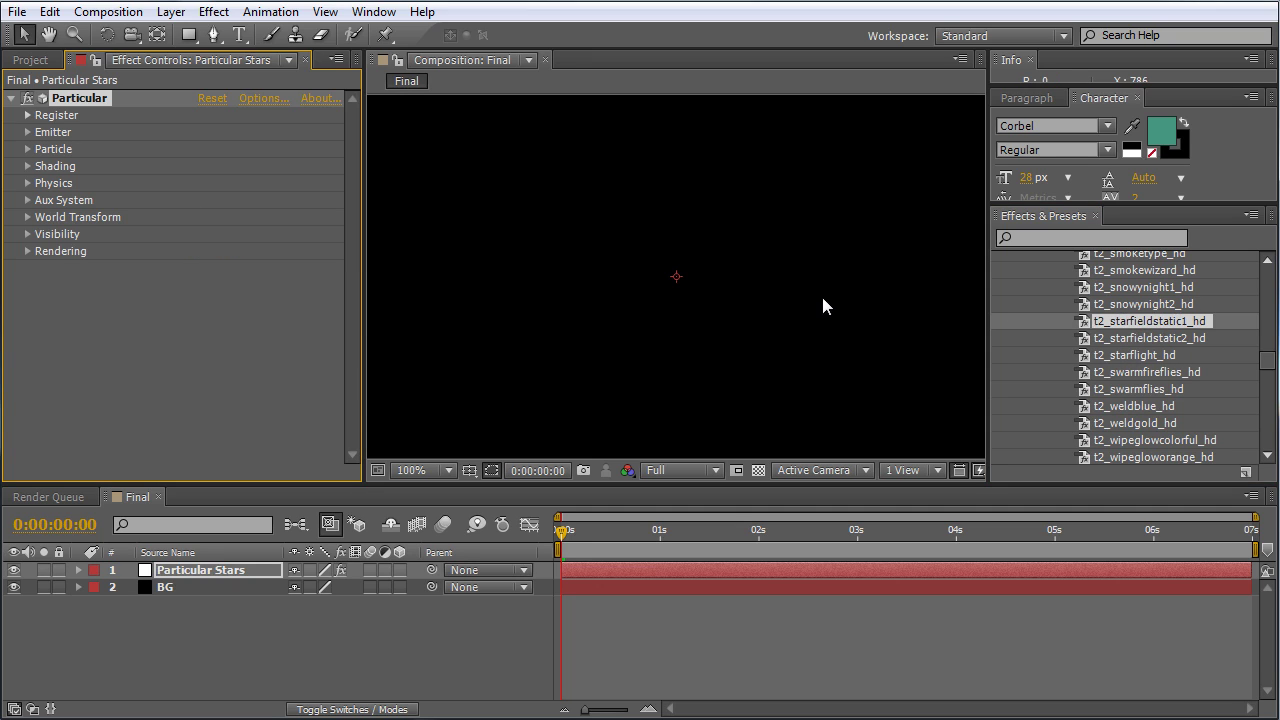
Examine how the star field develops over the first frames, with the composition viewed at 50%
drag(563, 533, 598, 533)
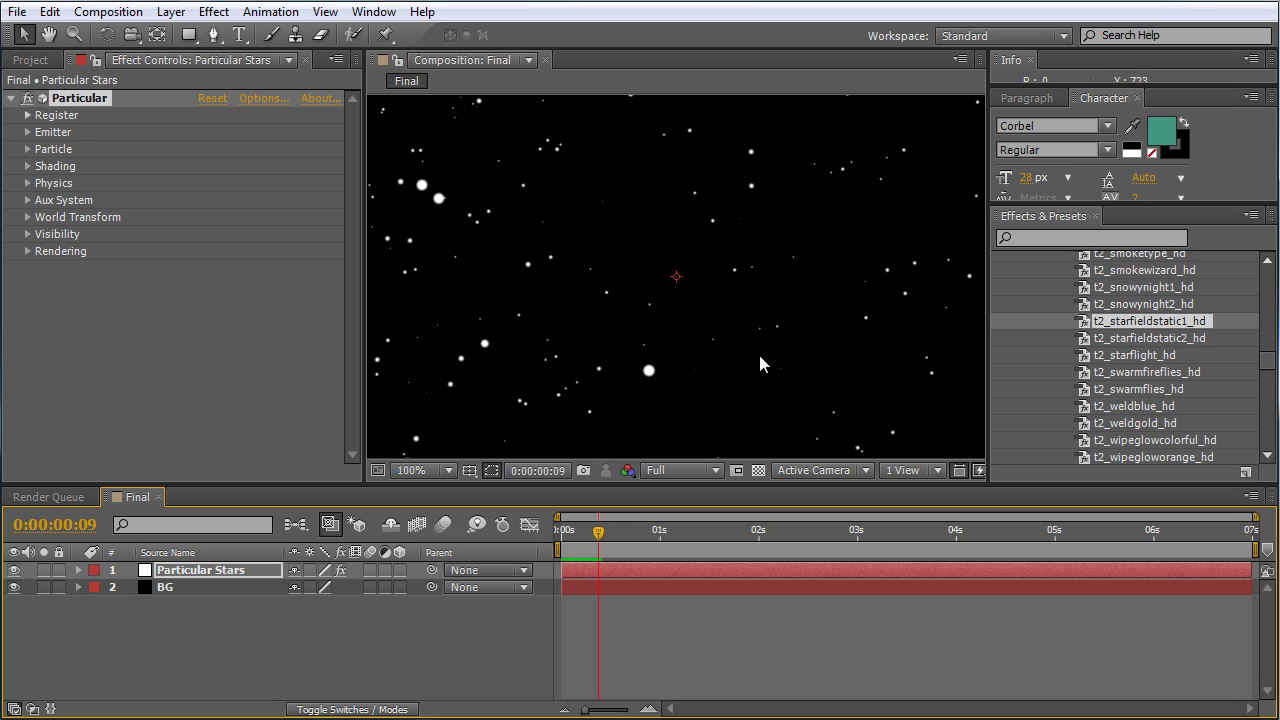
click(448, 470)
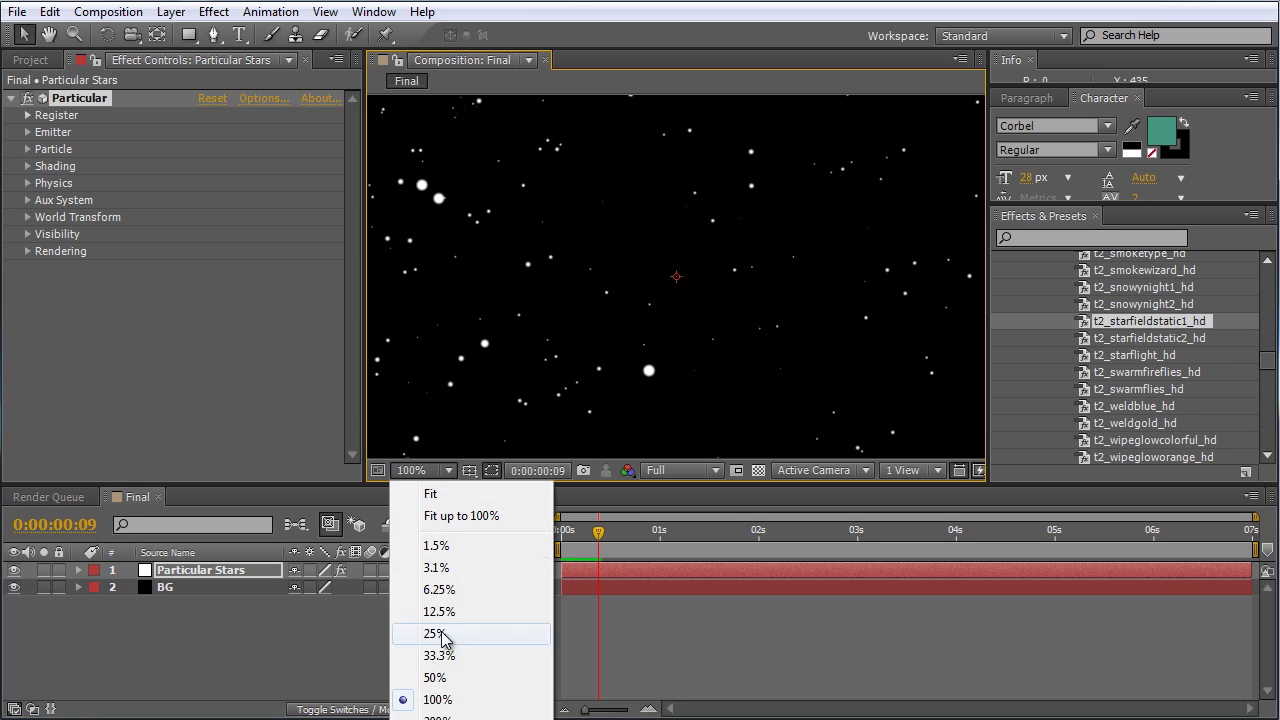
click(443, 677)
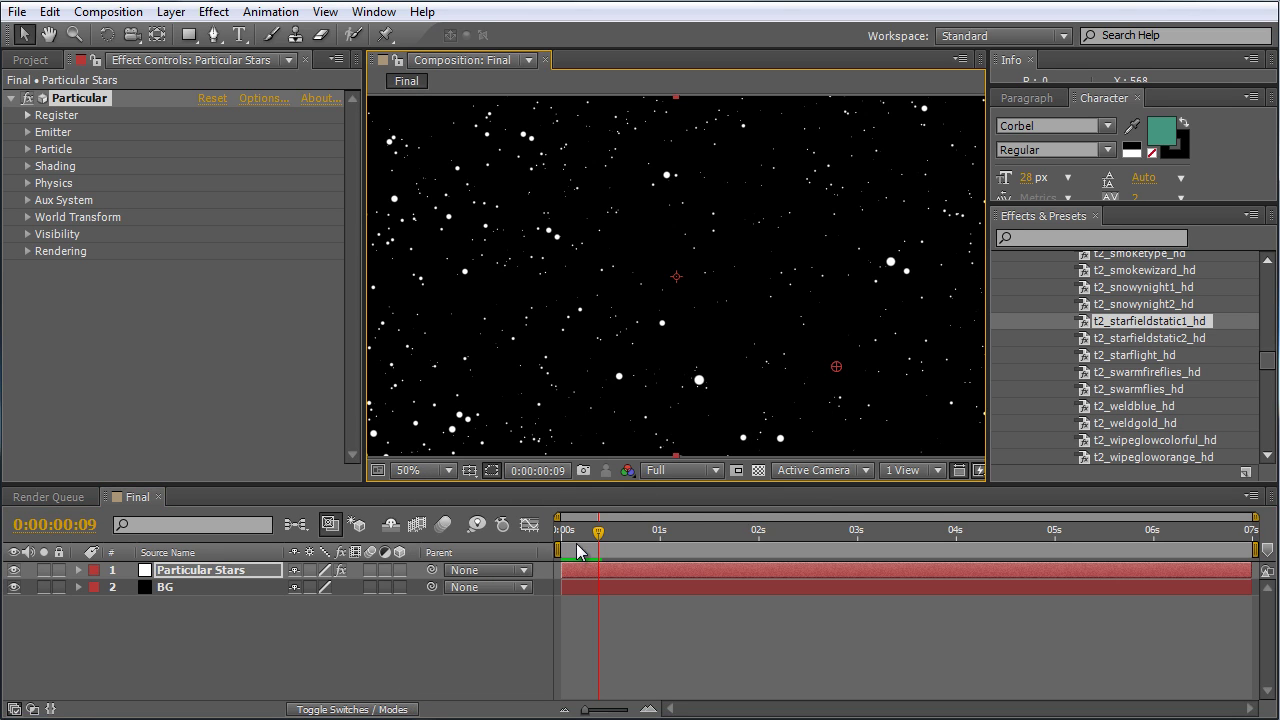
click(566, 531)
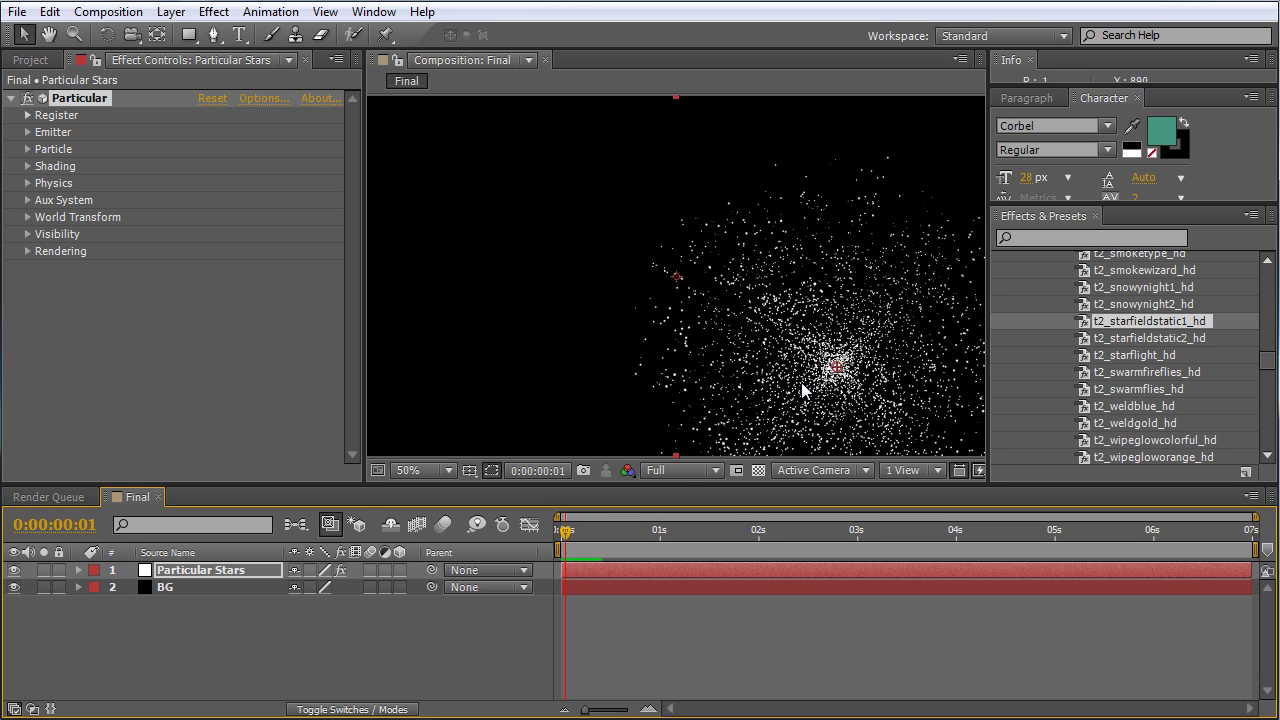
drag(572, 533, 612, 545)
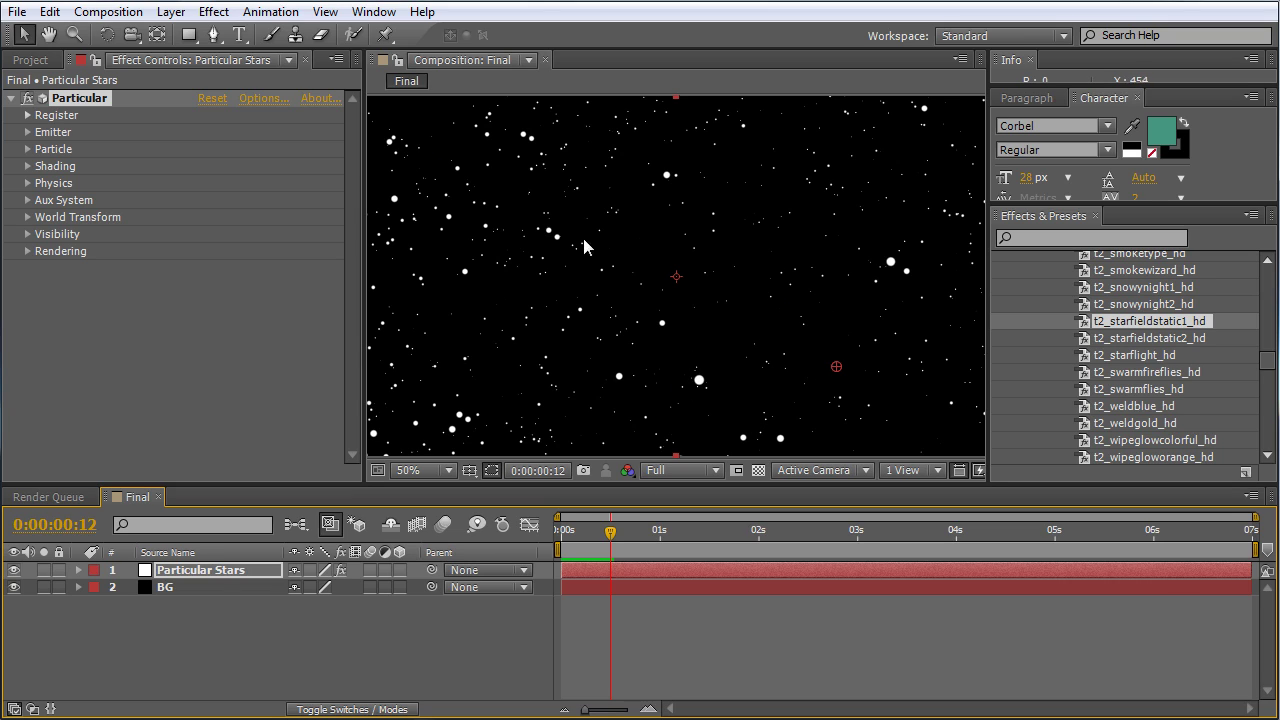
Add a new camera to the composition using the 50mm preset
click(168, 12)
mouse_move(231, 40)
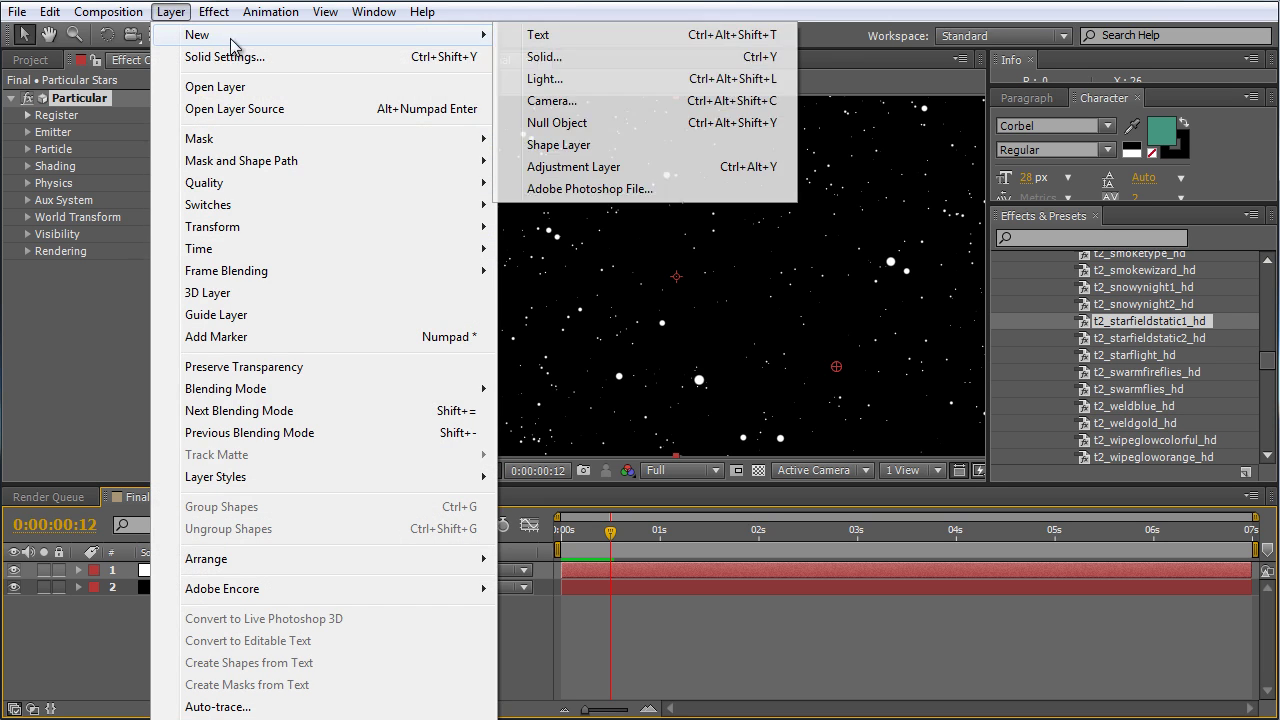
click(603, 103)
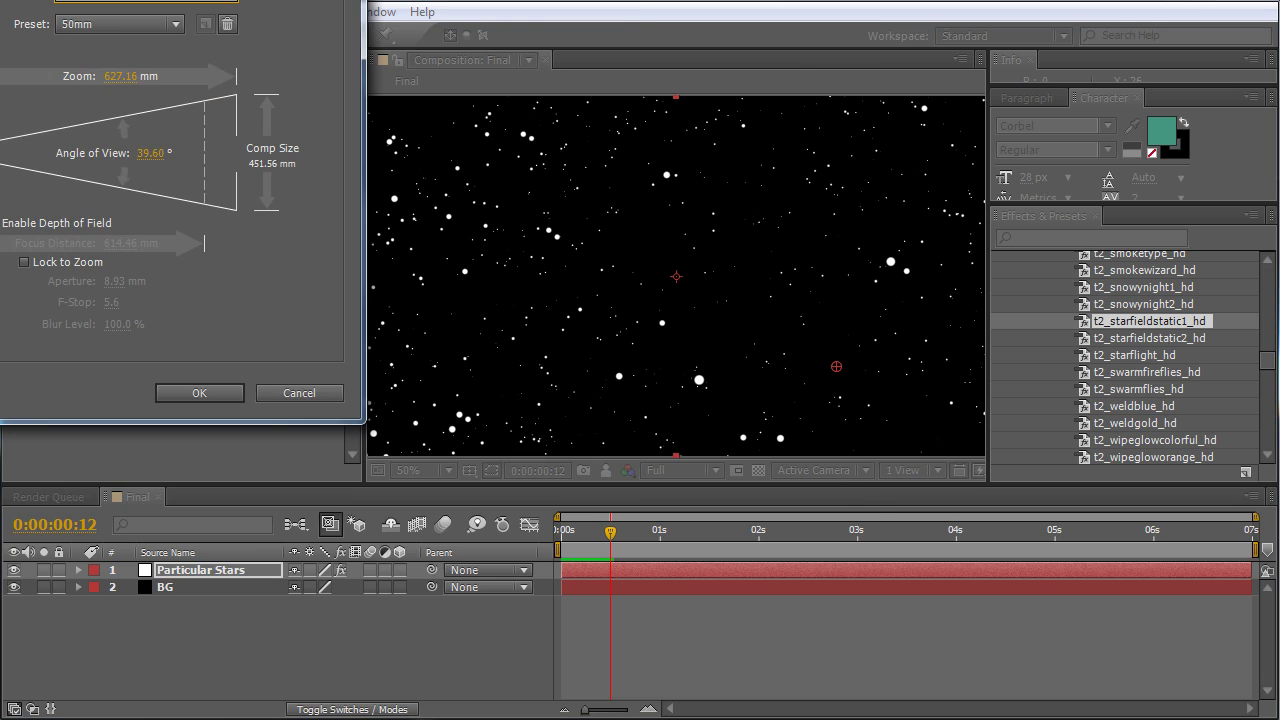
click(705, 536)
Move the camera around and through the star field with the camera tool to show its depth
click(131, 36)
drag(723, 277, 730, 295)
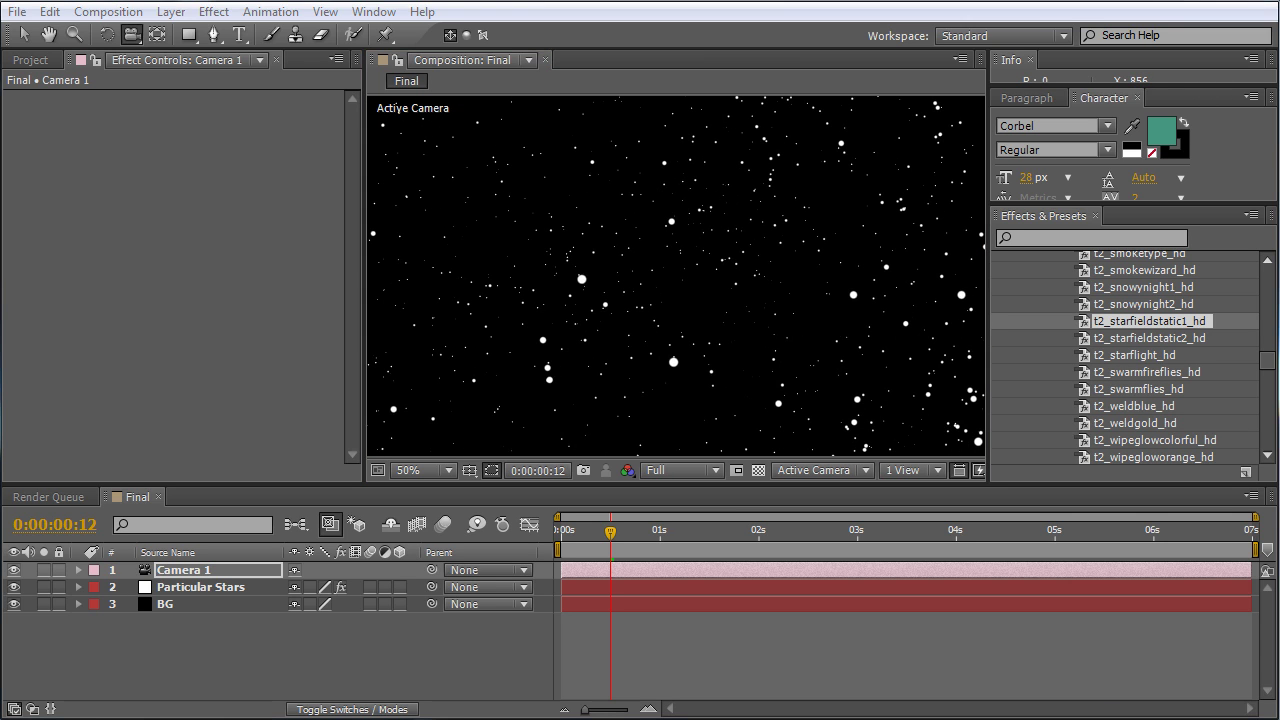
drag(714, 288, 696, 289)
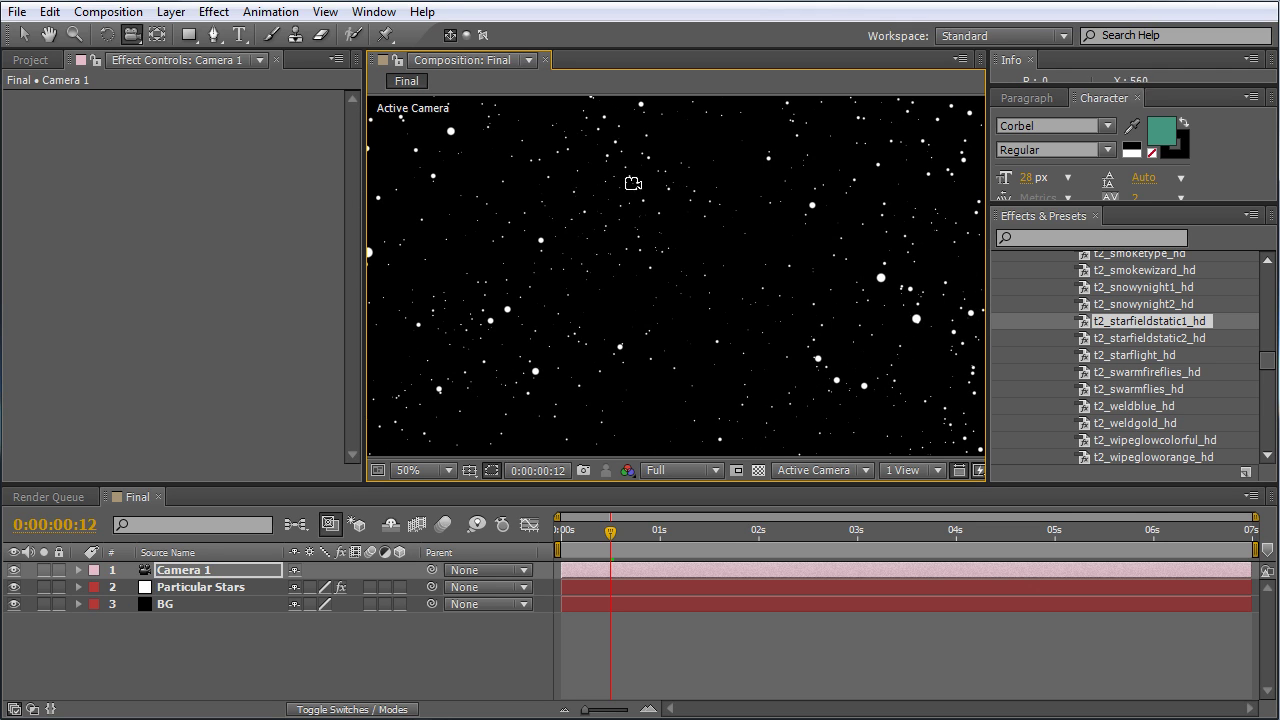
drag(703, 258, 672, 263)
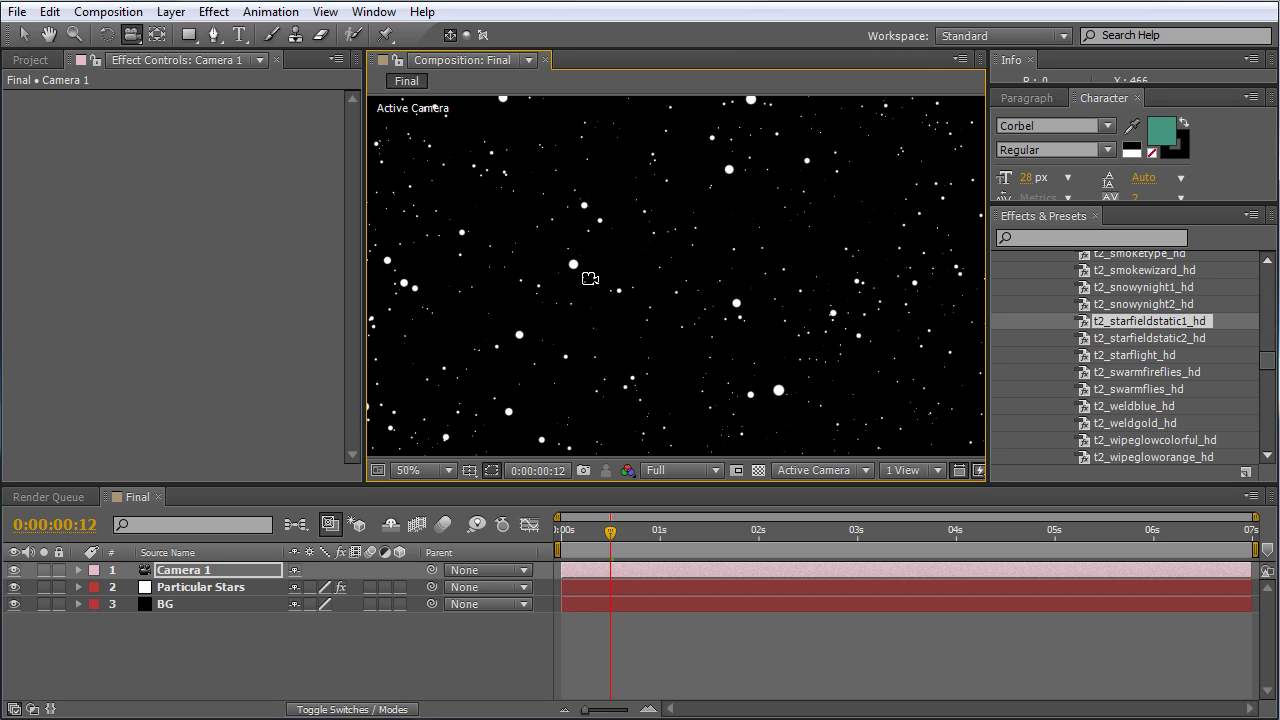
drag(654, 295, 566, 269)
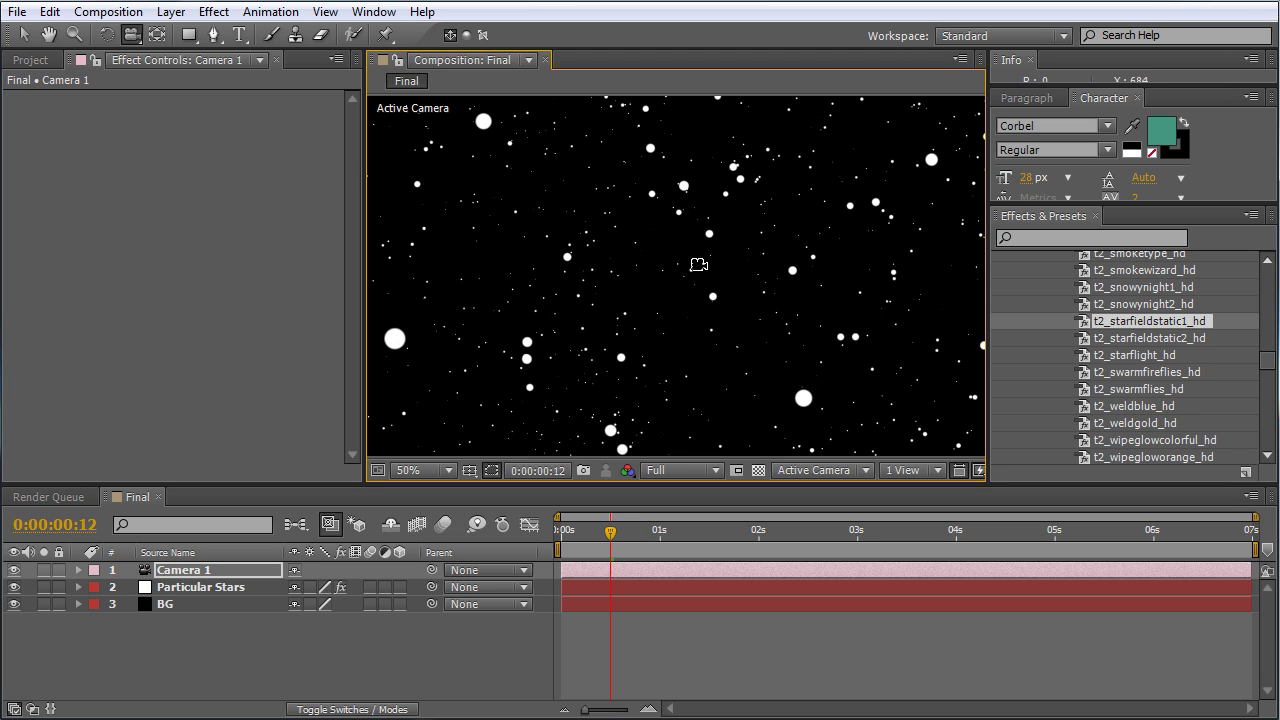
Collapse the Trapcode Particular preset folders and delete the Particular effect from the Particular Stars layer
drag(1267, 362, 1267, 309)
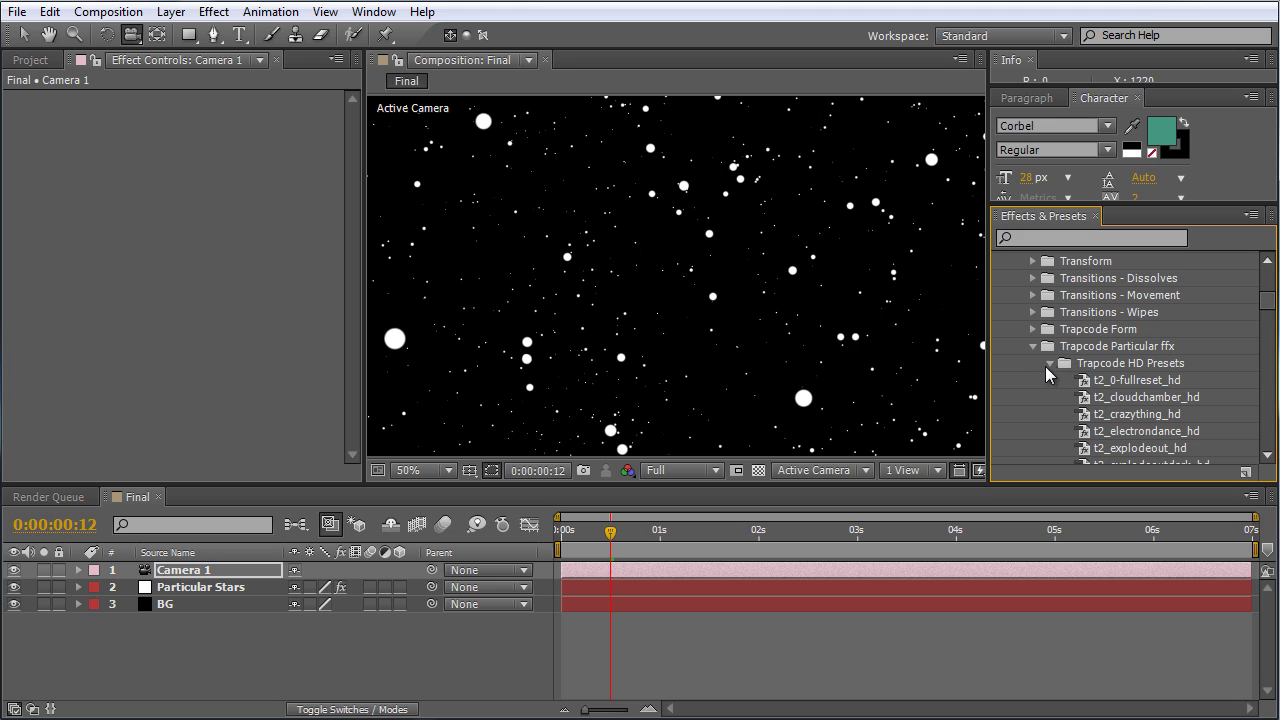
click(1049, 363)
click(1032, 347)
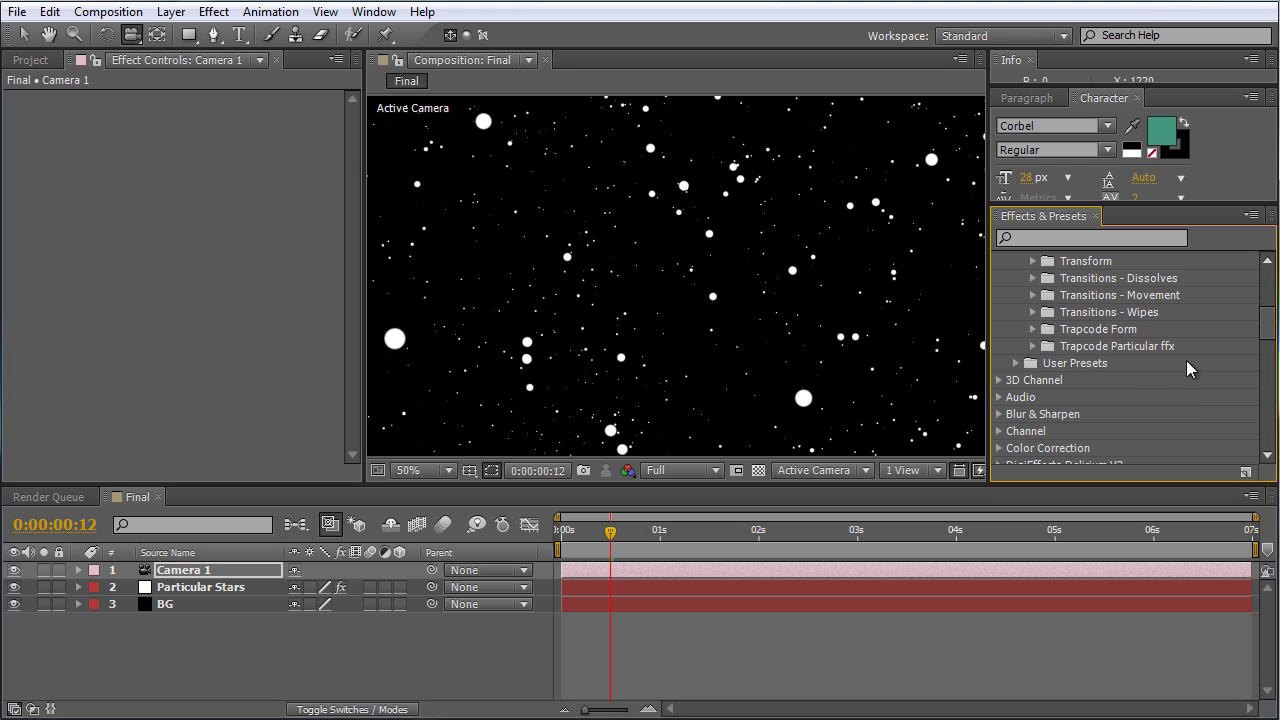
click(30, 60)
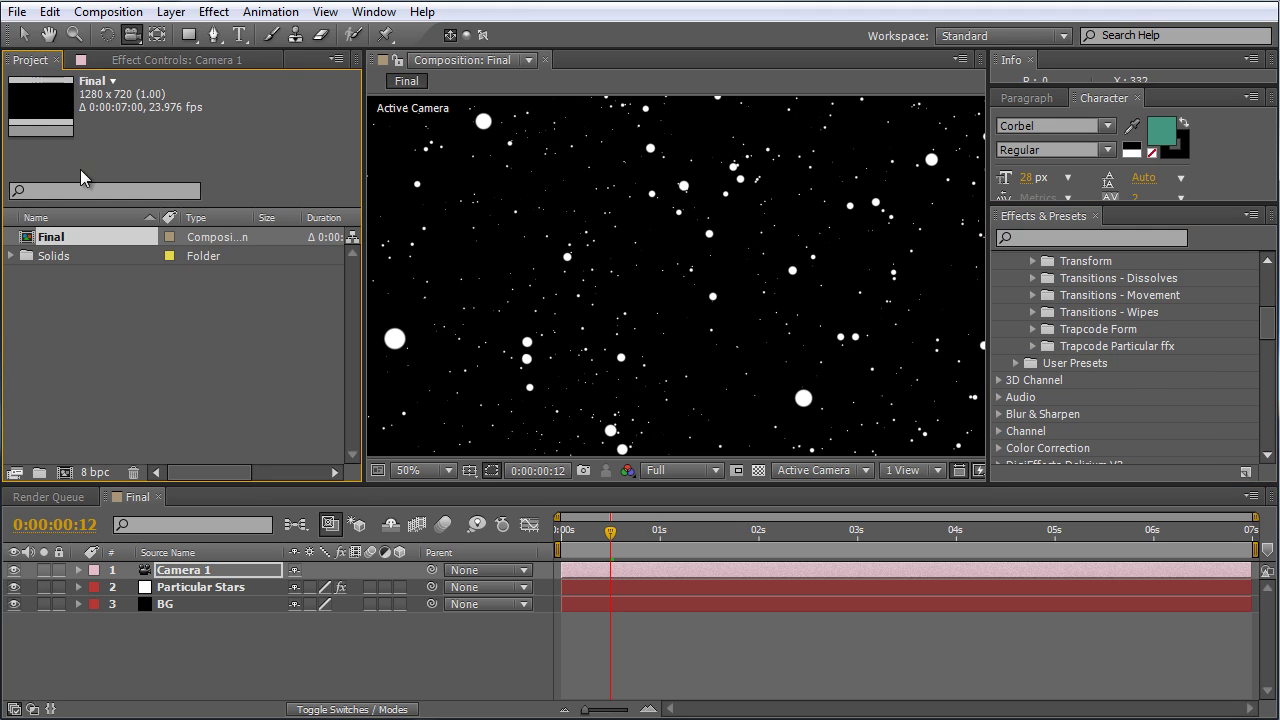
click(109, 57)
click(195, 588)
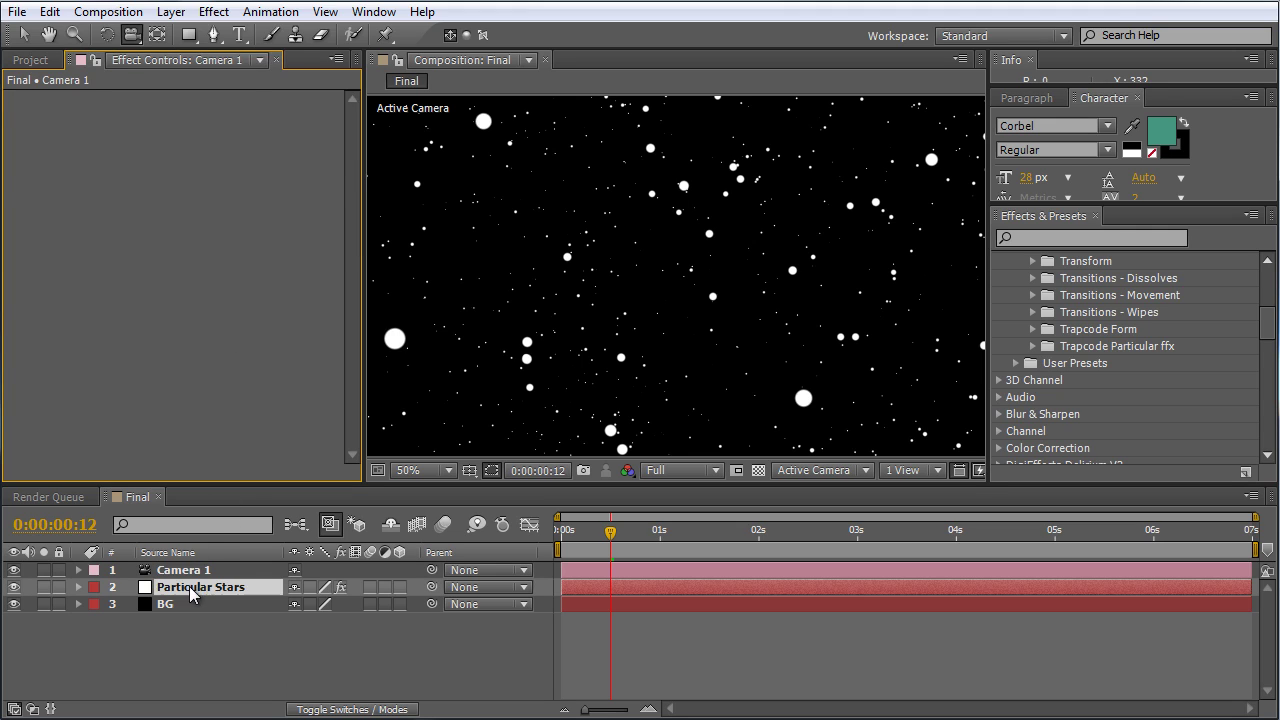
click(87, 97)
key(Delete)
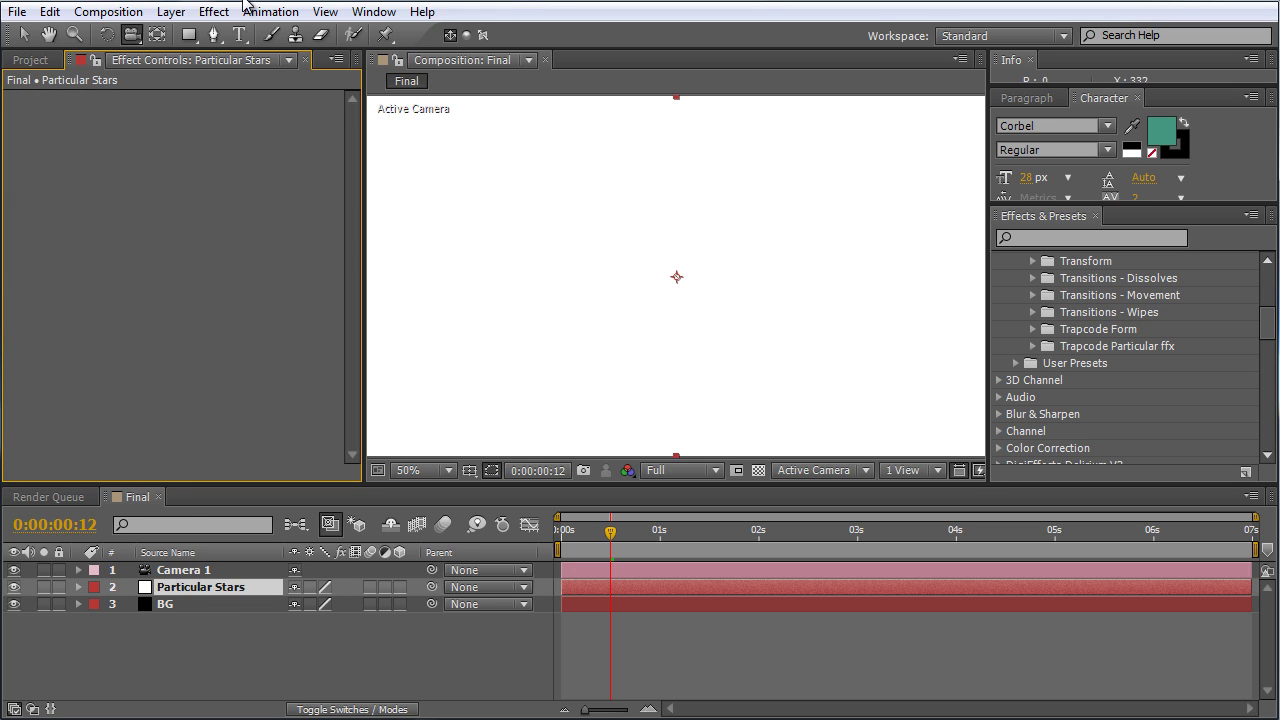
Apply a fresh Particular effect to the Particular Stars layer and move the current time to 0:00:02:20
click(212, 12)
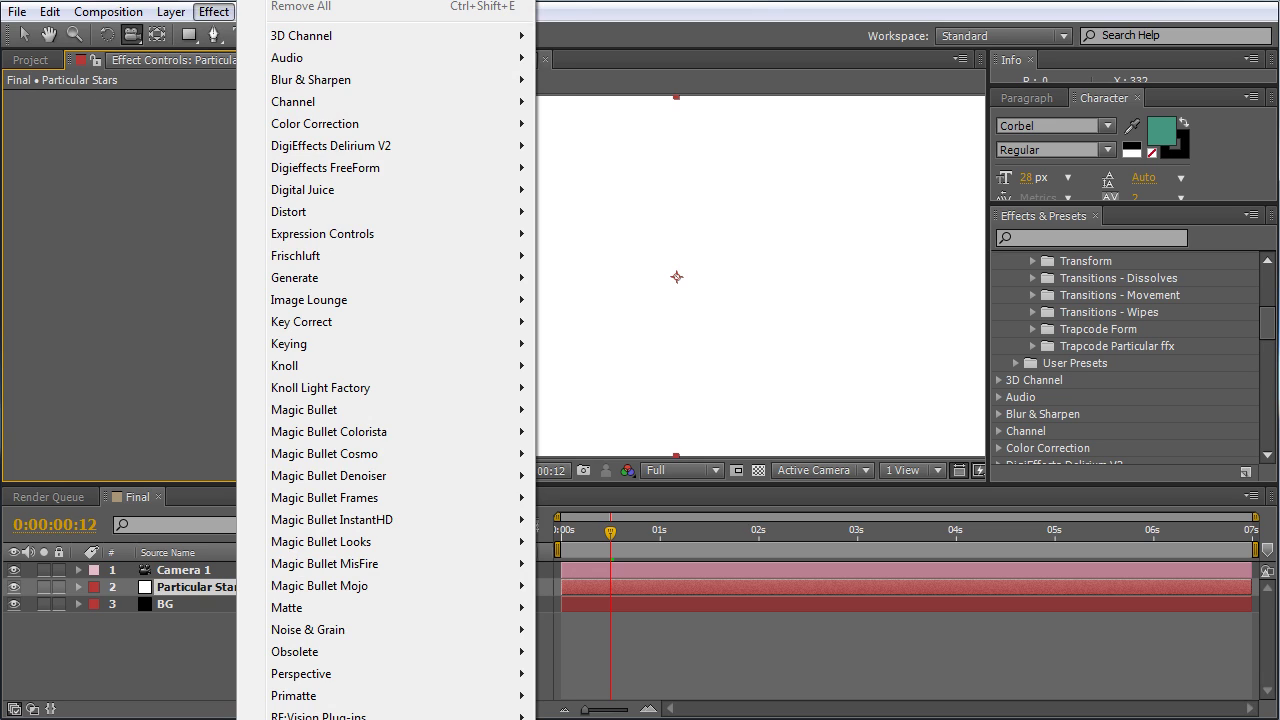
key(ctrl+alt+shift+e)
drag(610, 530, 841, 562)
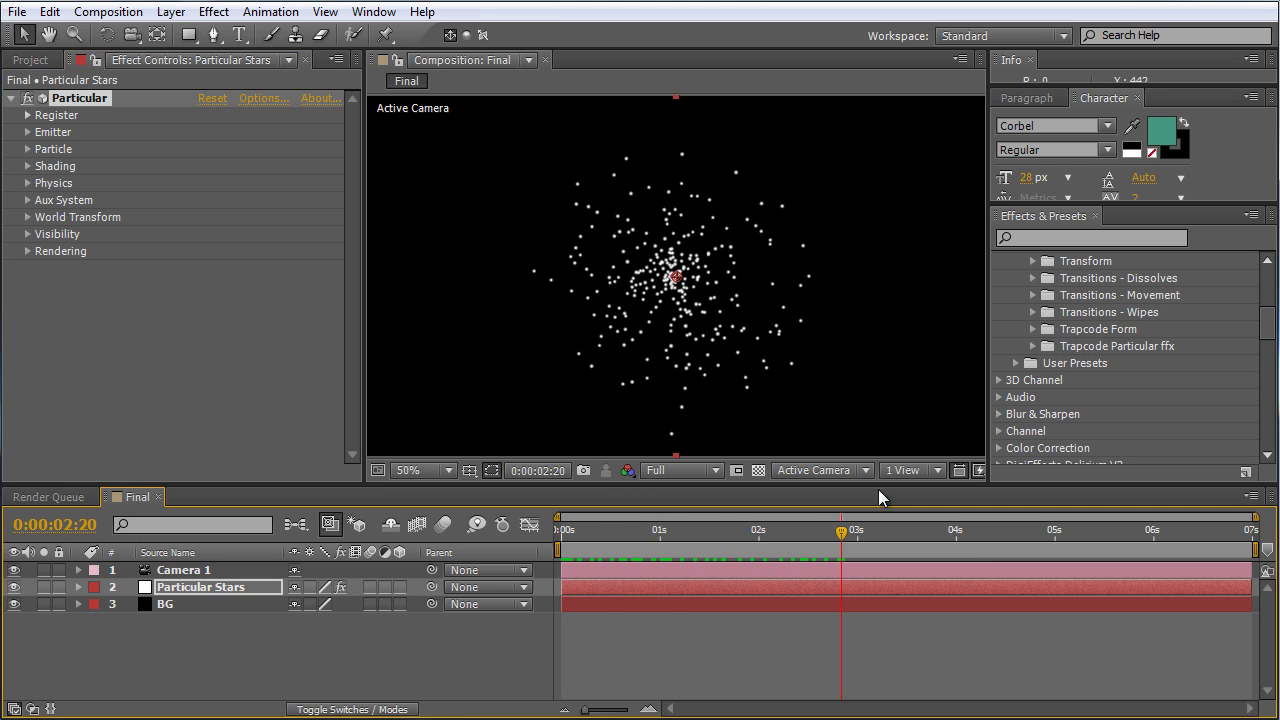
Expand Particular's Emitter settings, review the emitter types while keeping Point, and set Particles/sec to 100000
click(27, 132)
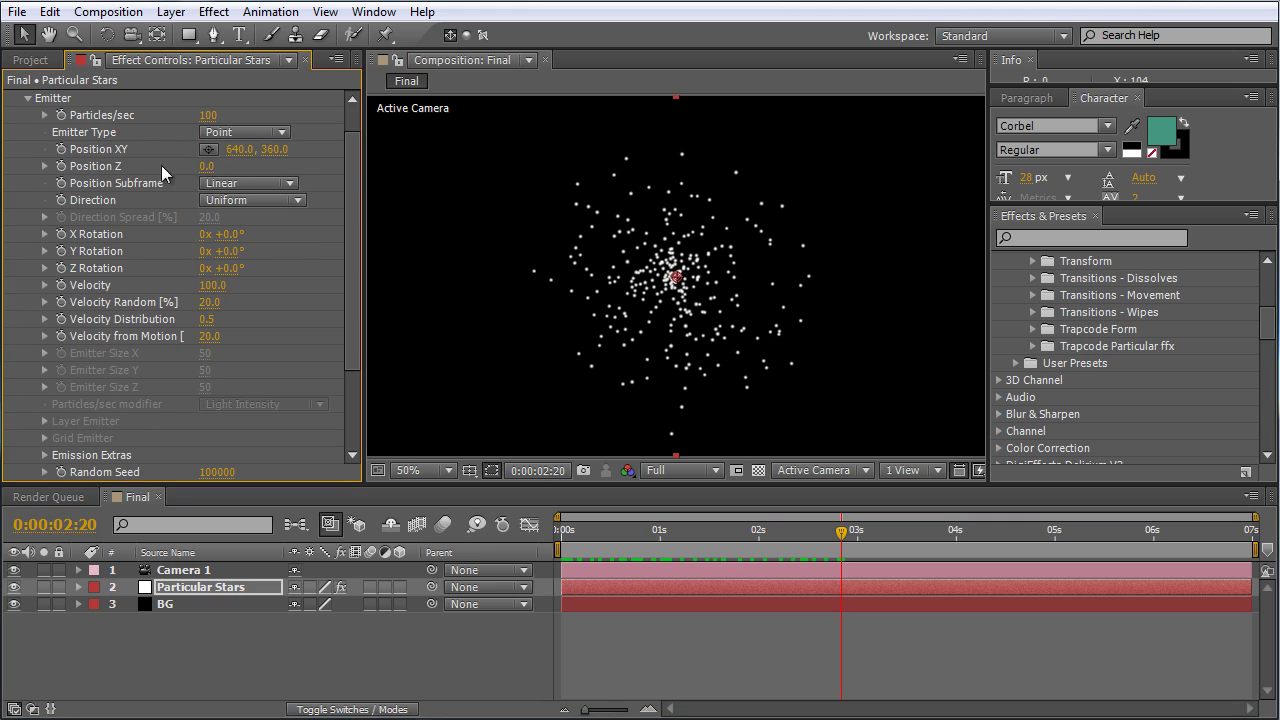
click(278, 134)
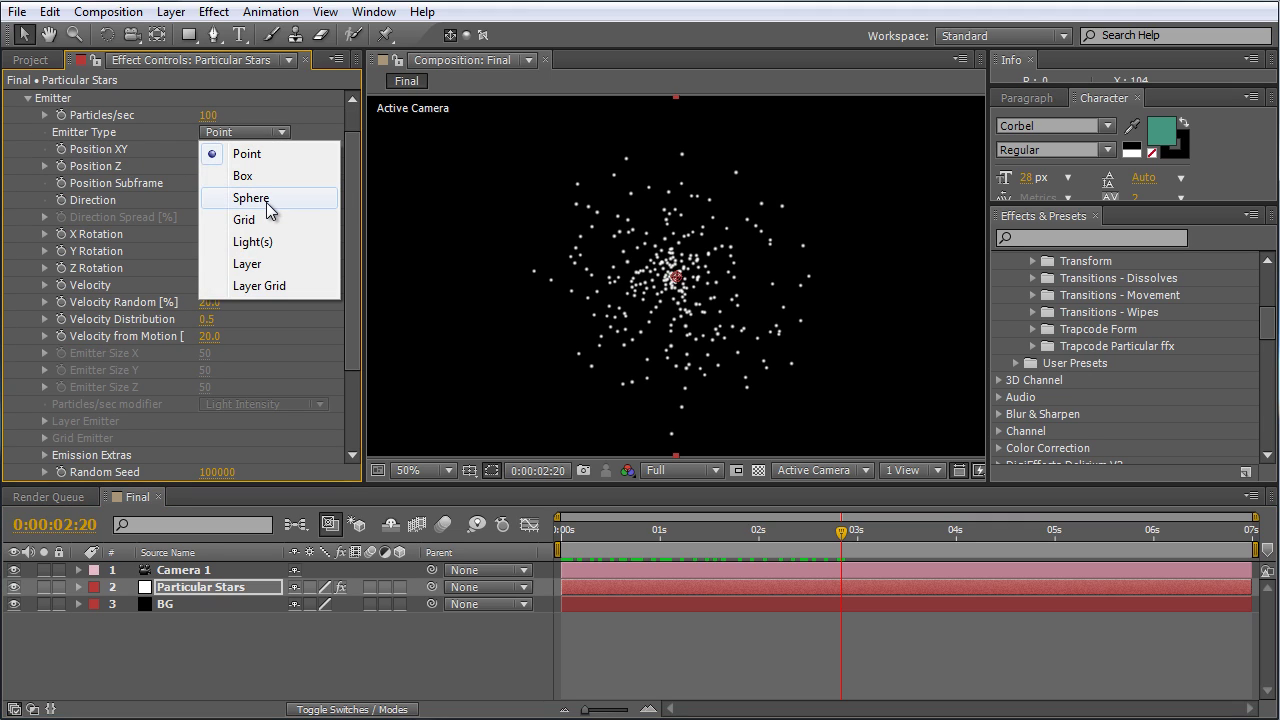
click(259, 135)
click(259, 135)
click(245, 135)
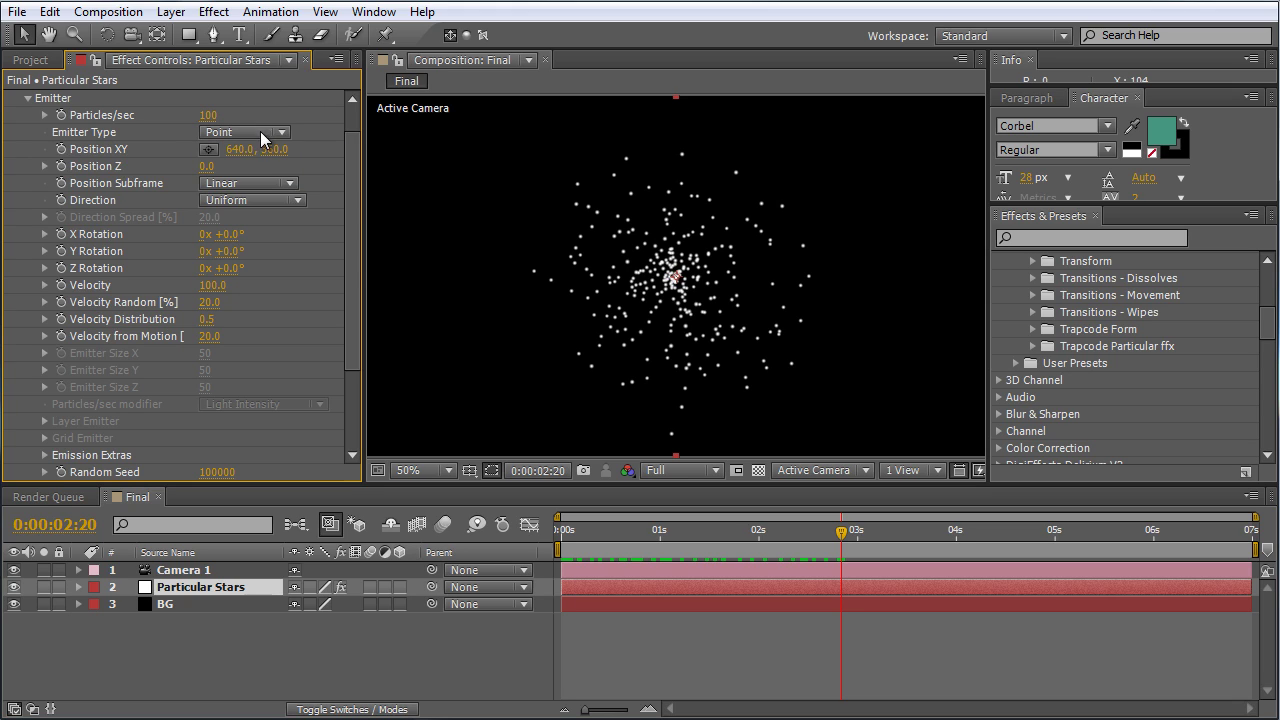
click(207, 116)
text(100000)
key(Return)
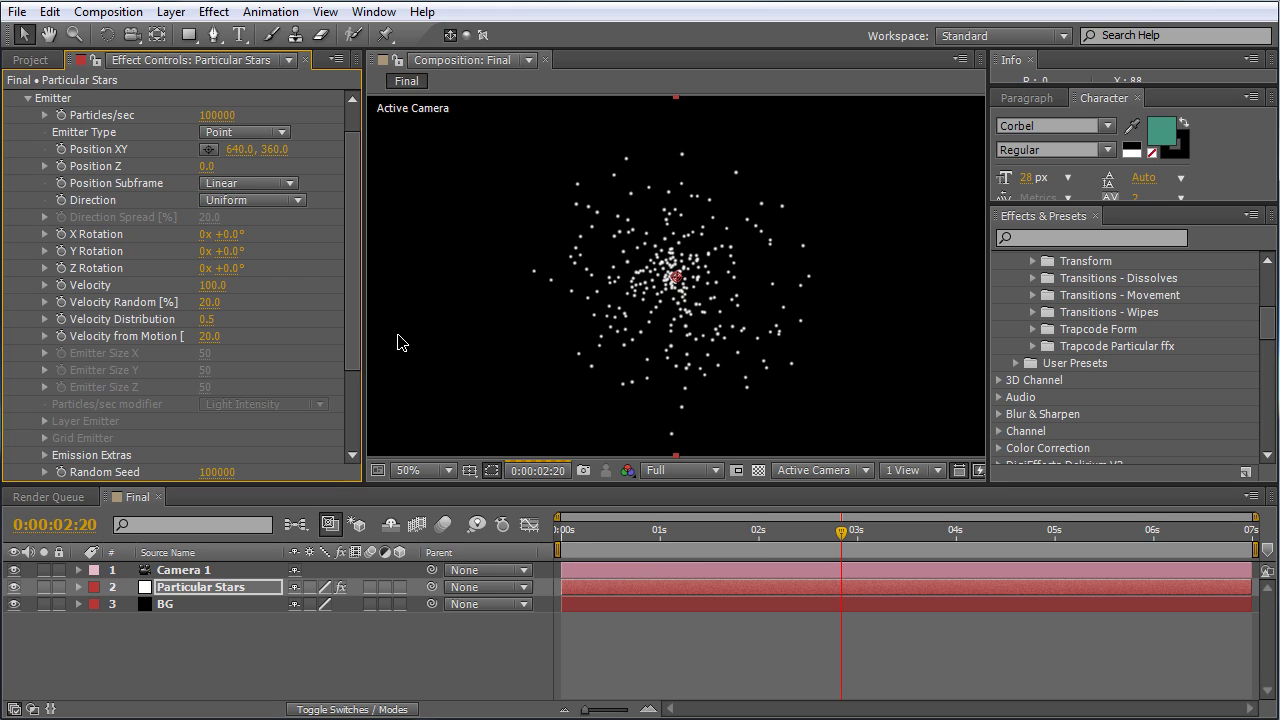
Return the current time to 0:00:00:00 and set the emitter's Velocity to 30000
click(571, 540)
drag(575, 543, 563, 536)
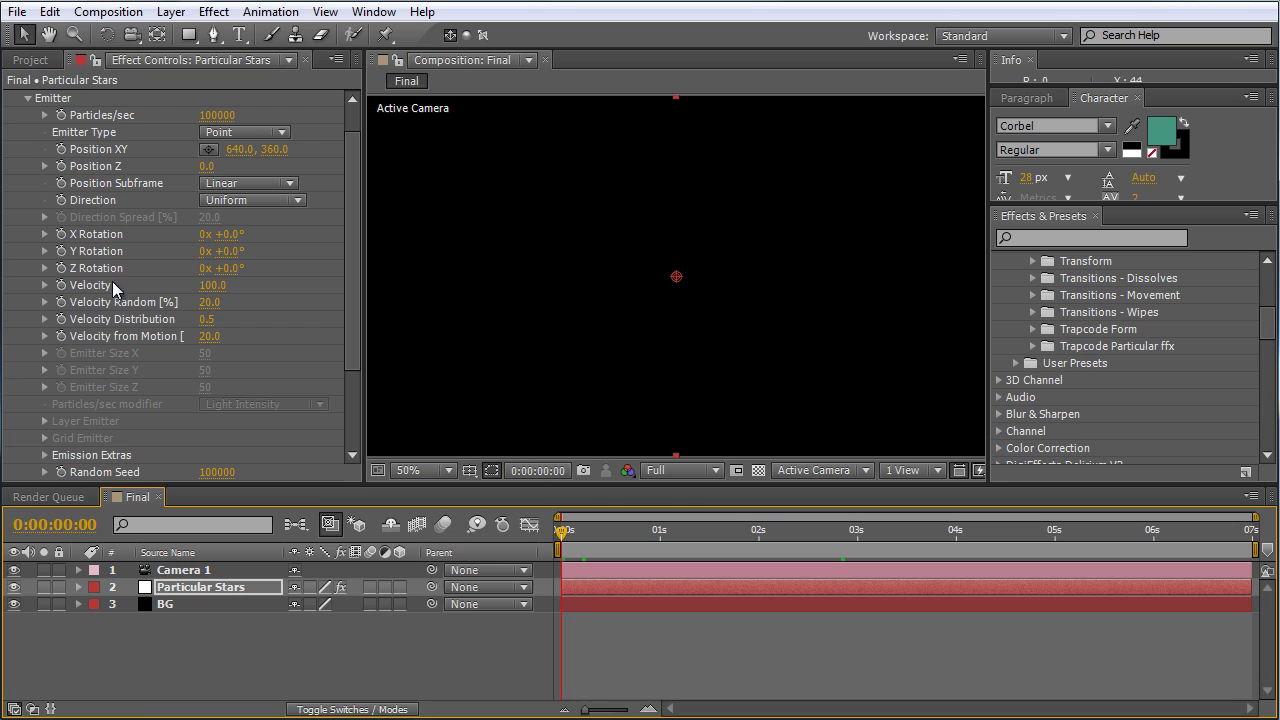
click(211, 285)
text(99999)
key(Return)
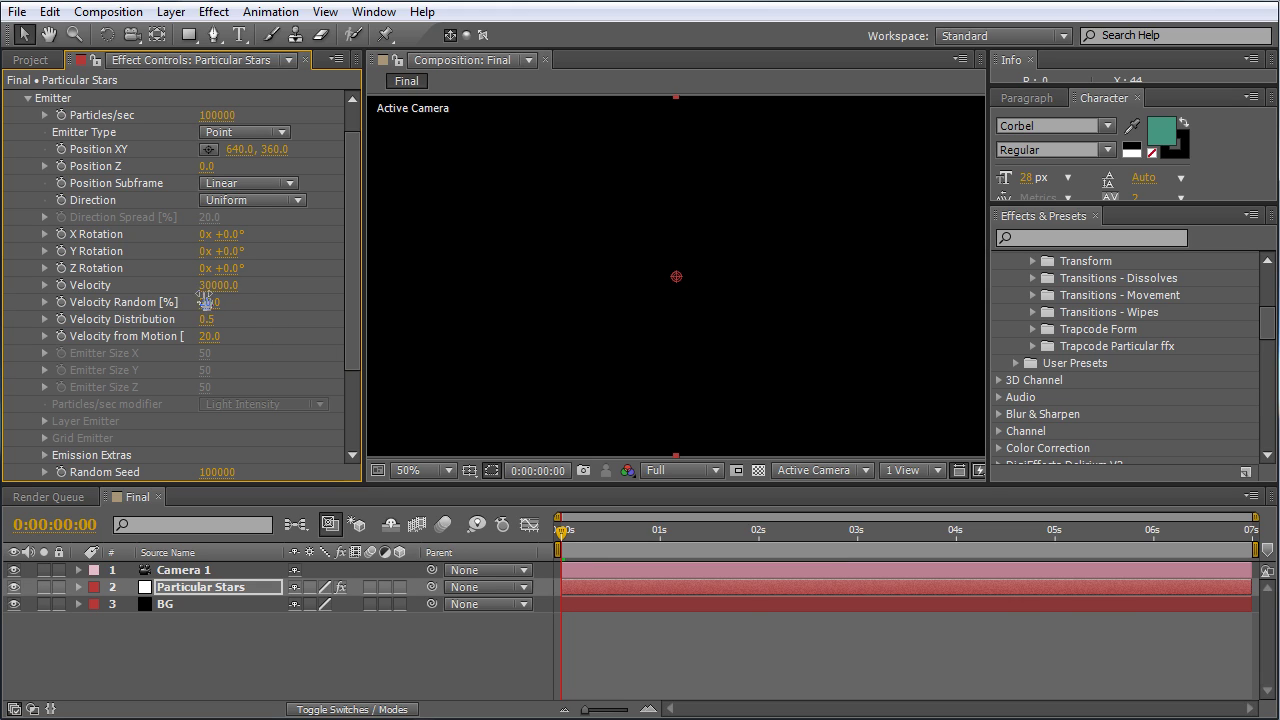
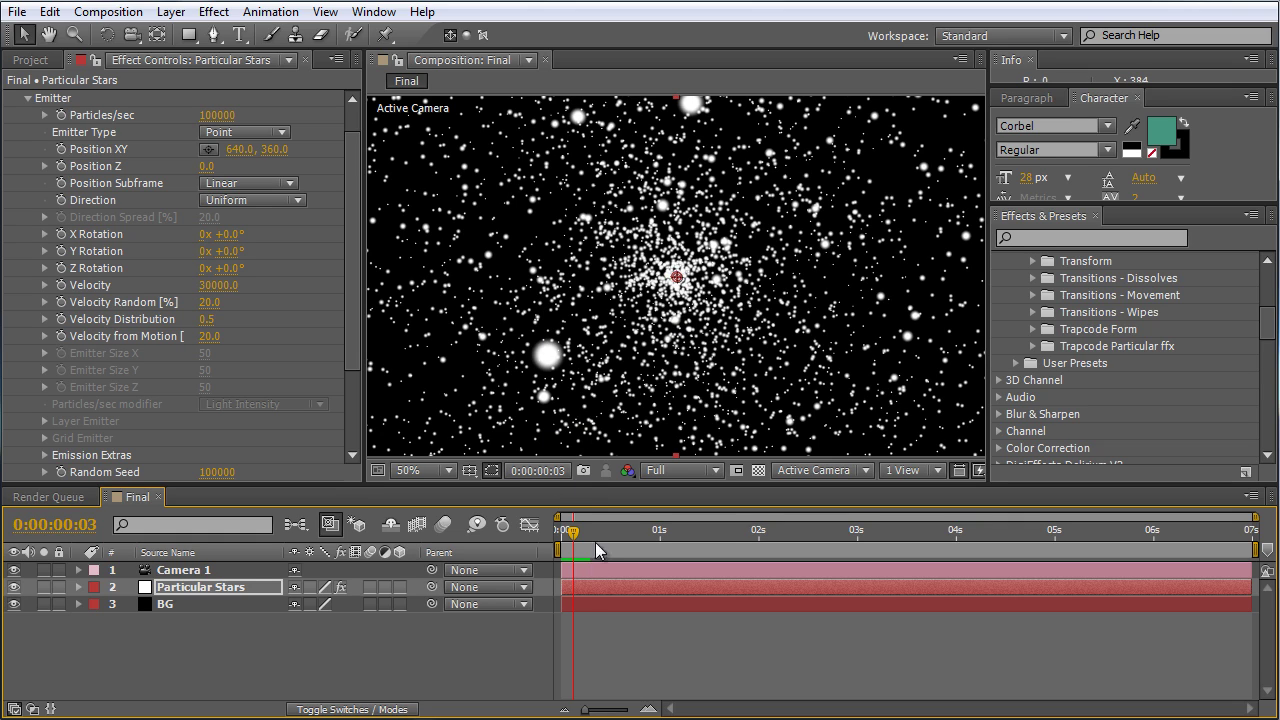
Keyframe the emitter's Particles/sec at 100000 on frame 0:00:00:03 and at 0 on the following frame
click(61, 116)
key(Page_Down)
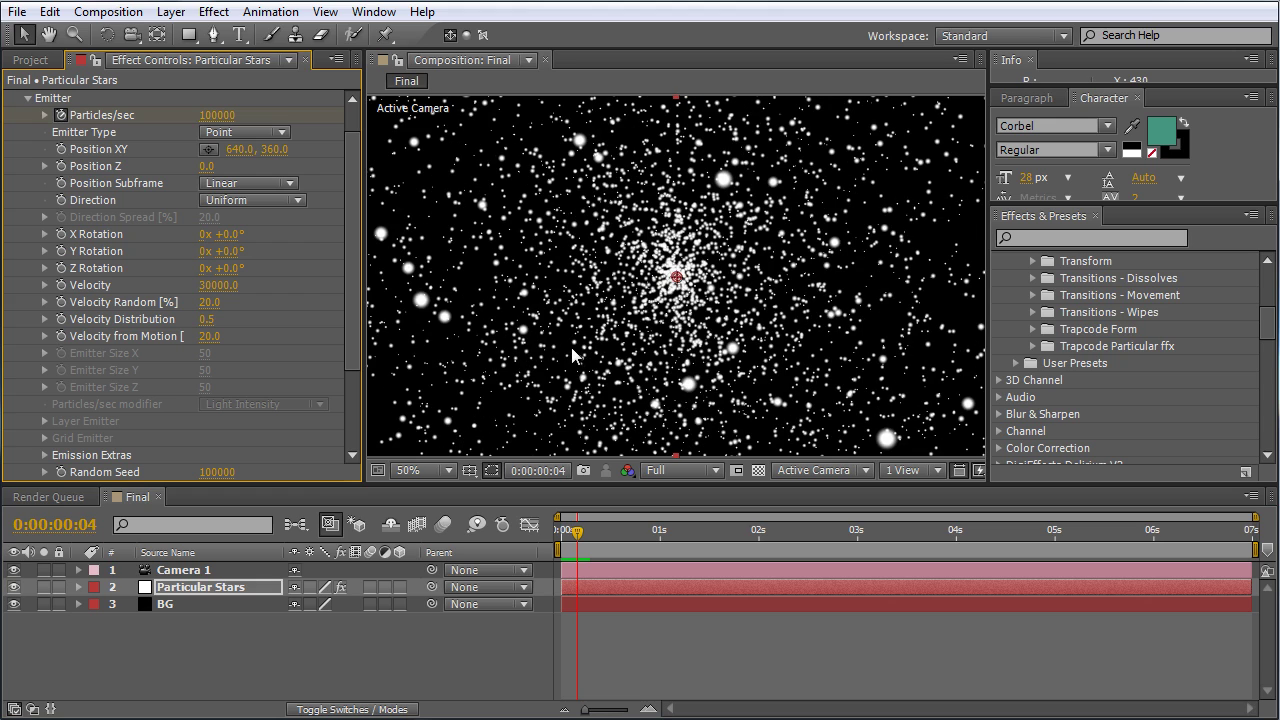
click(217, 115)
text(0)
Advance the current time to 0:00:00:09 and orbit Camera 1 within the star field using the camera tool
drag(578, 541, 585, 541)
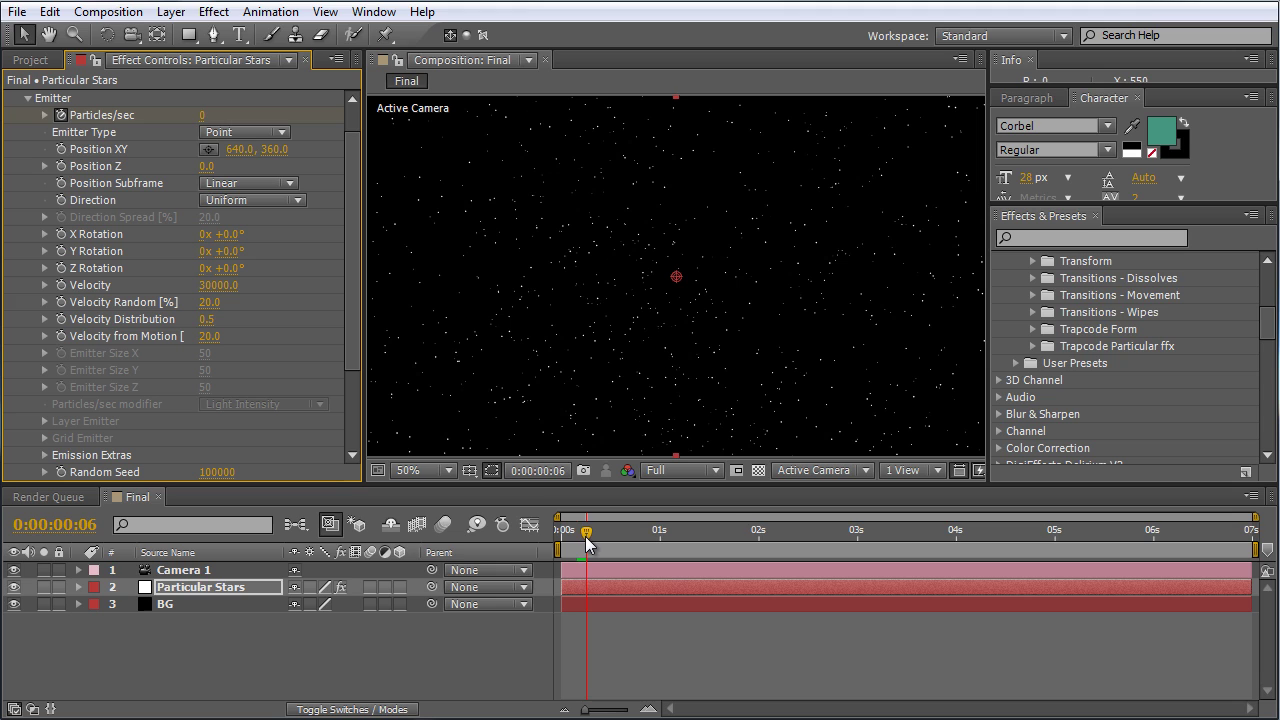
drag(589, 543, 598, 541)
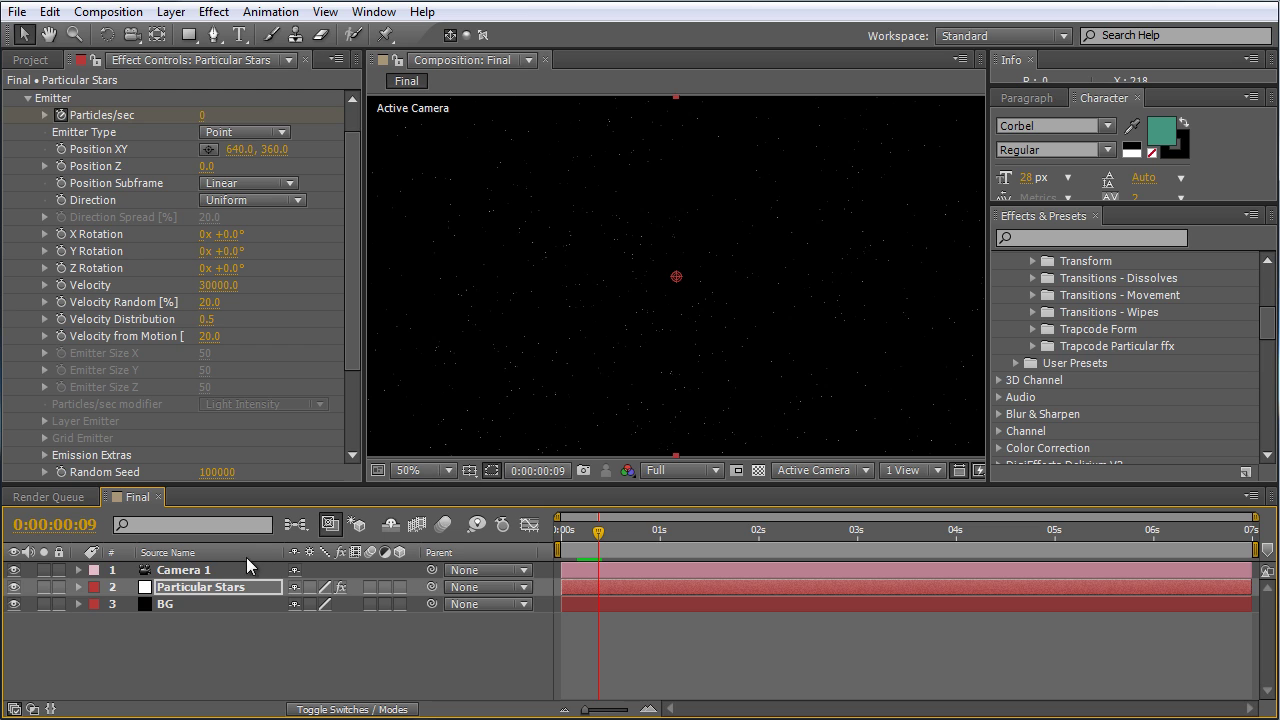
click(195, 571)
click(134, 40)
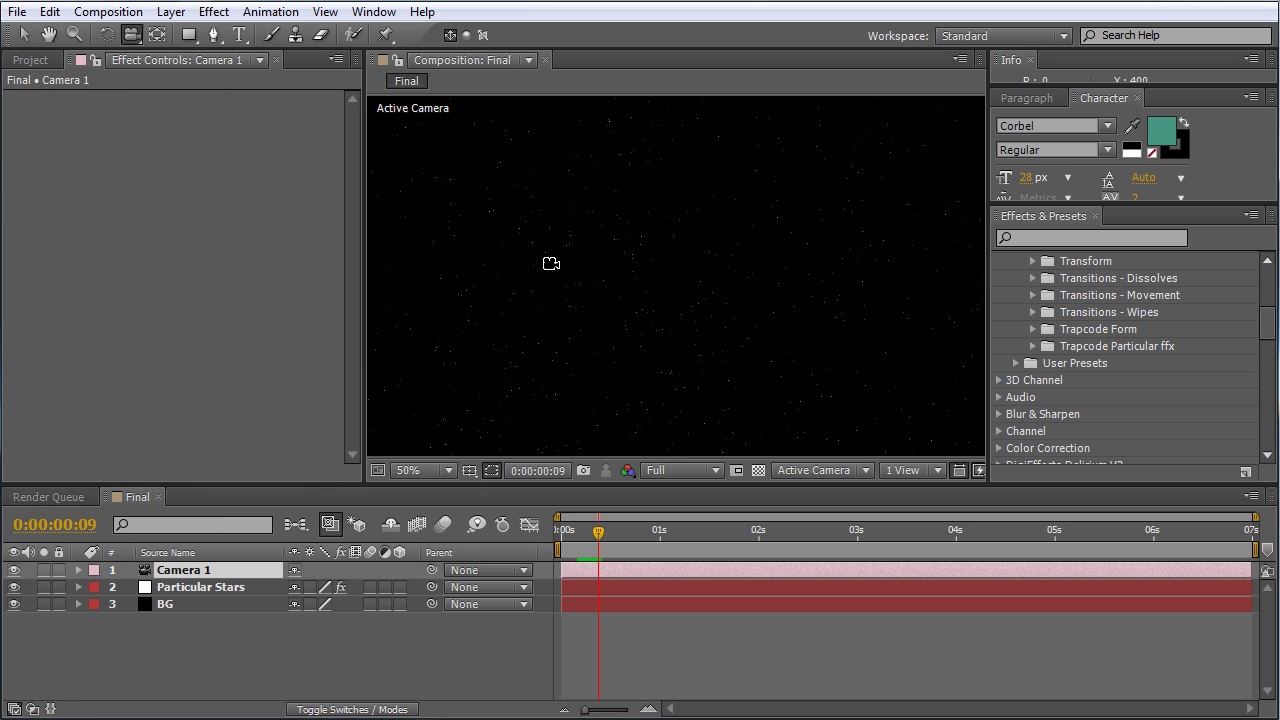
click(651, 306)
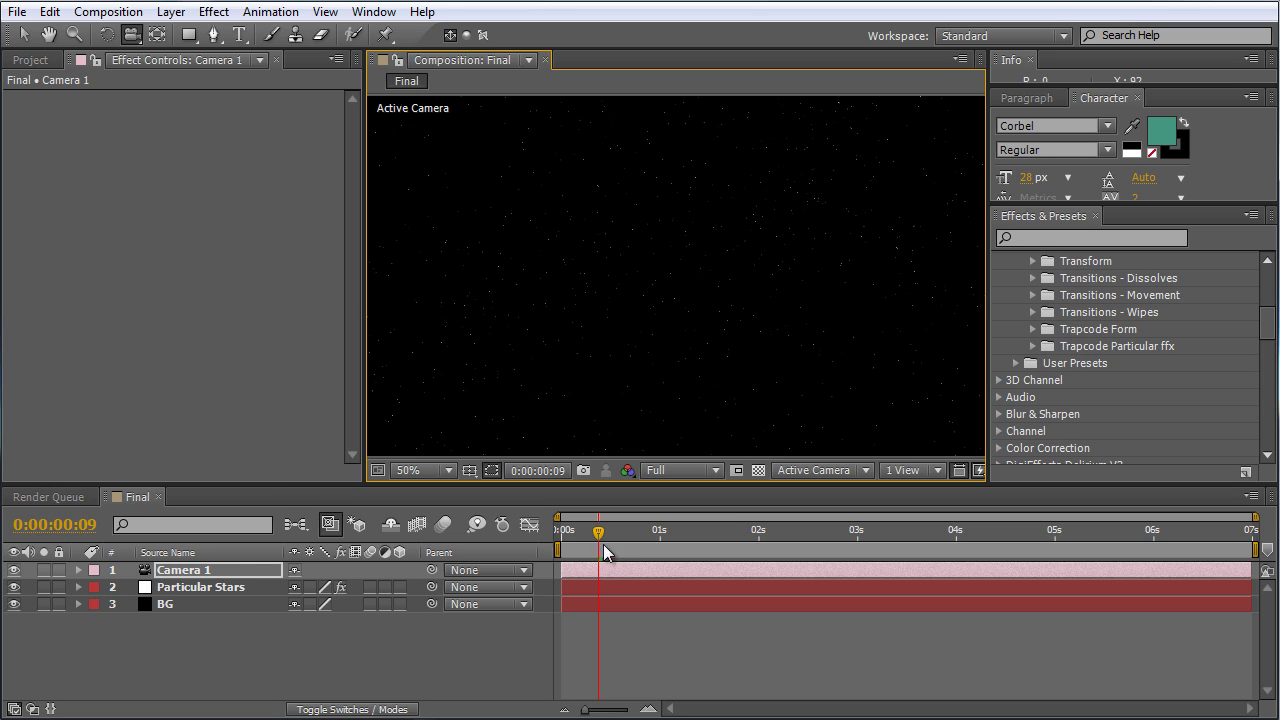
Scrub the timeline forward to 0:00:00:21 and back to 0:00:00:09 to examine how the particles move
drag(597, 536, 647, 542)
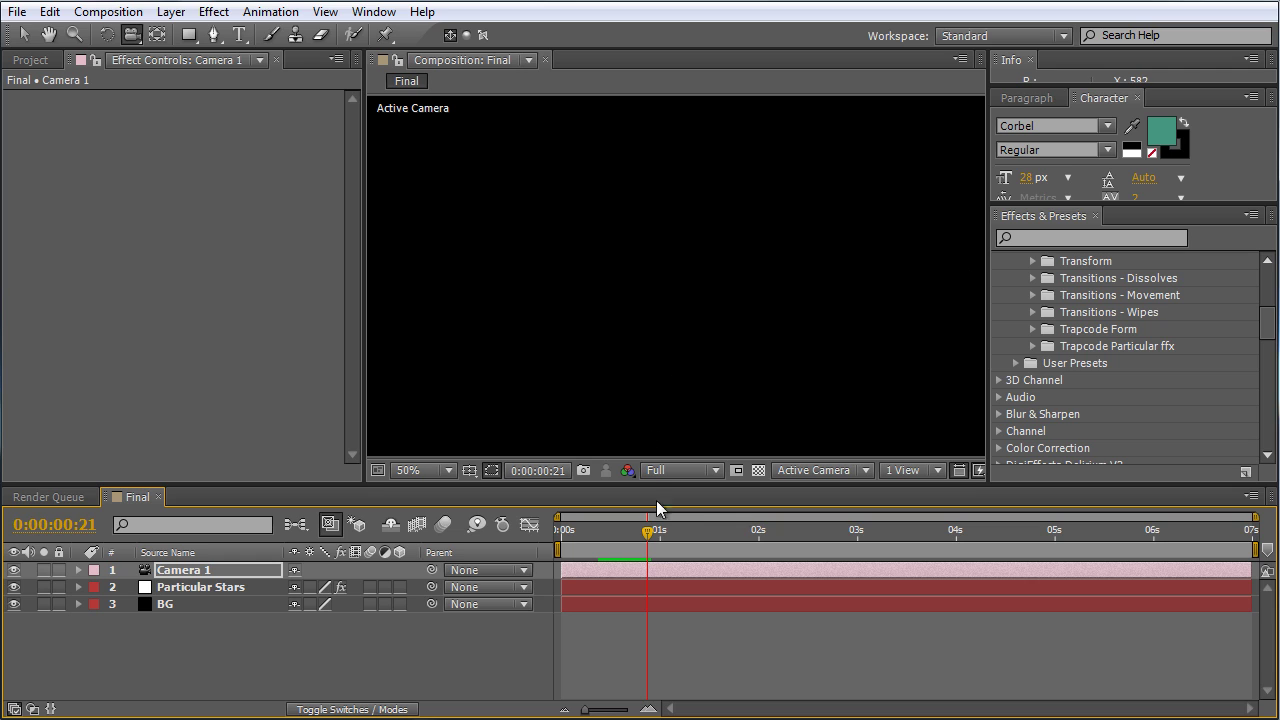
click(623, 532)
drag(623, 535, 600, 538)
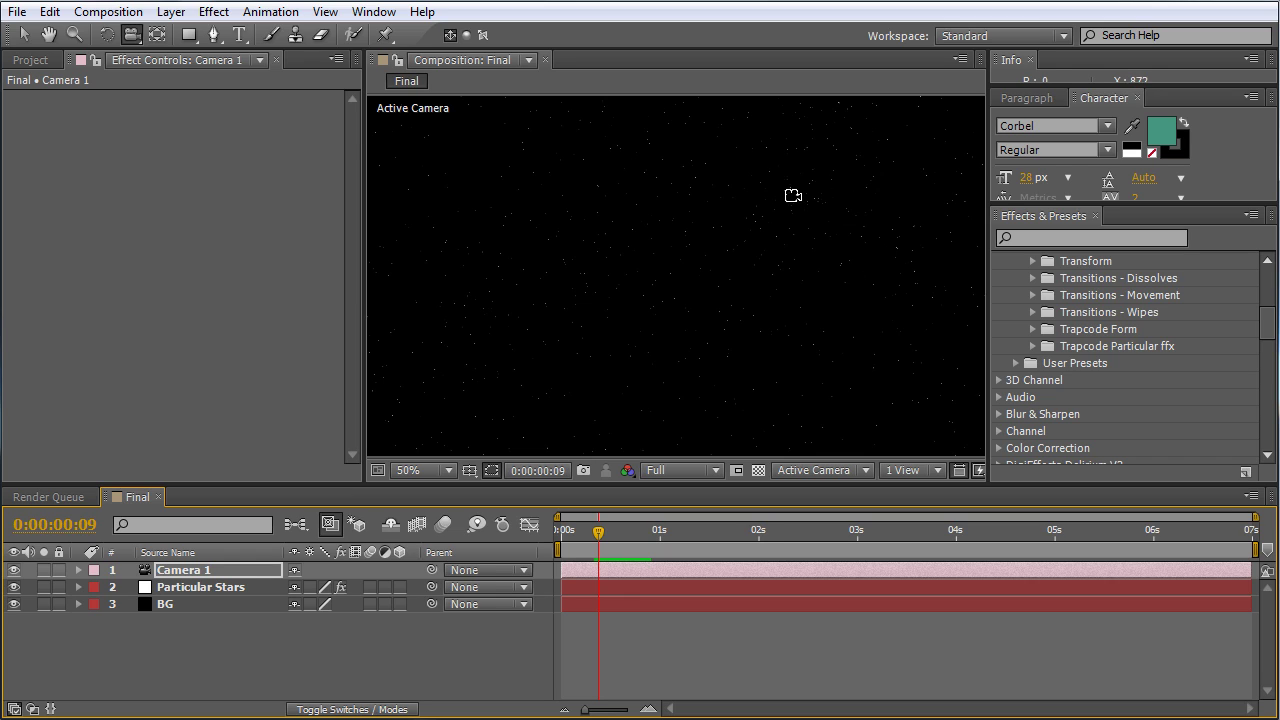
Select the Particular Stars layer and expand the Physics settings of its Particular effect
click(42, 63)
click(157, 63)
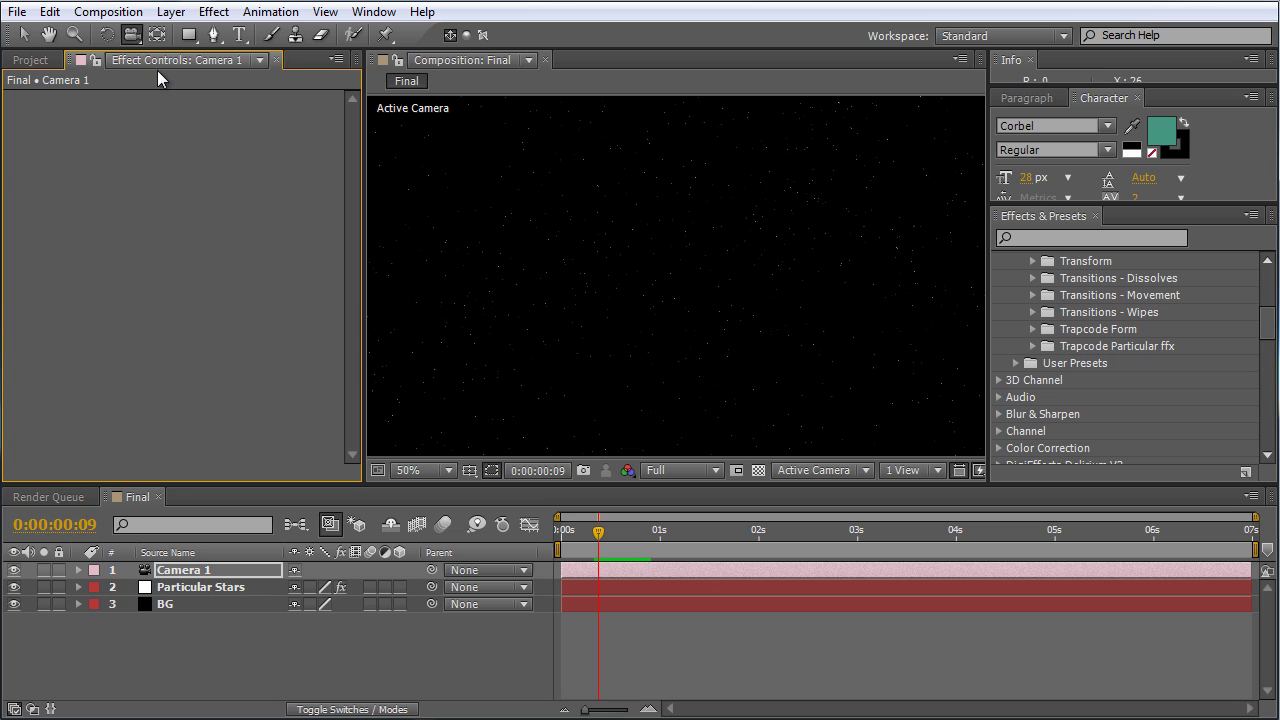
click(189, 588)
drag(347, 136, 344, 342)
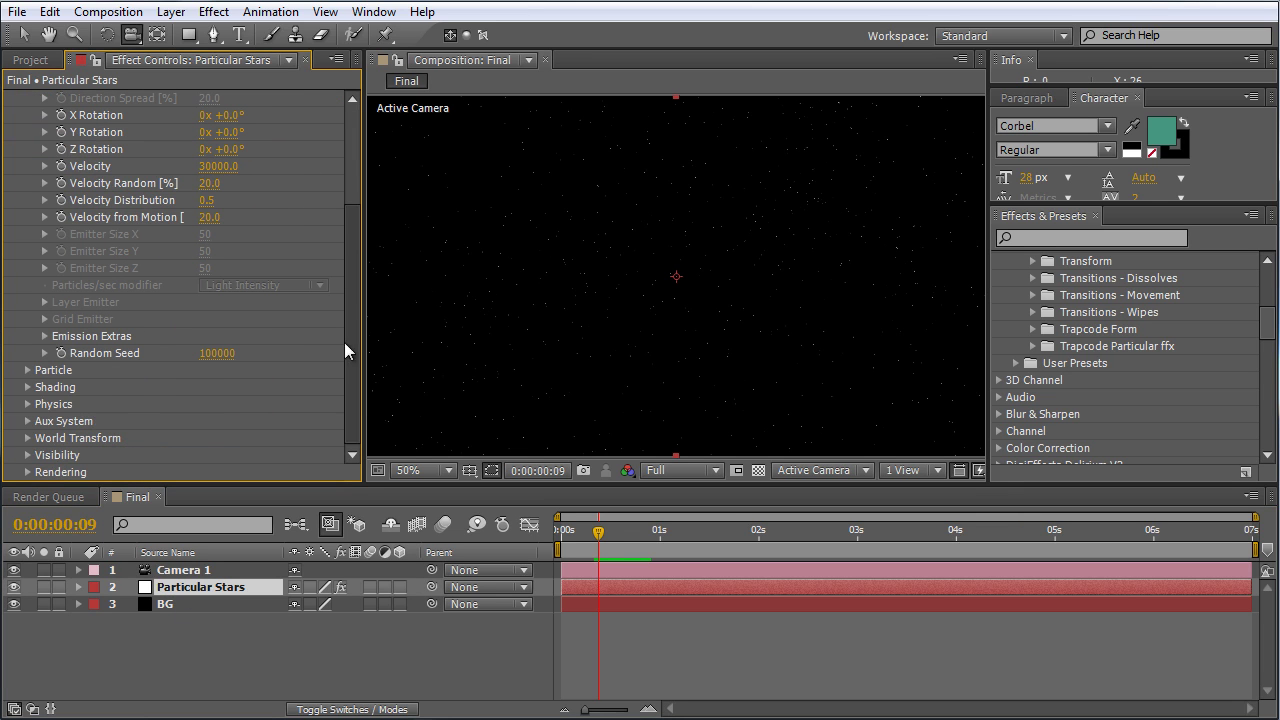
click(27, 404)
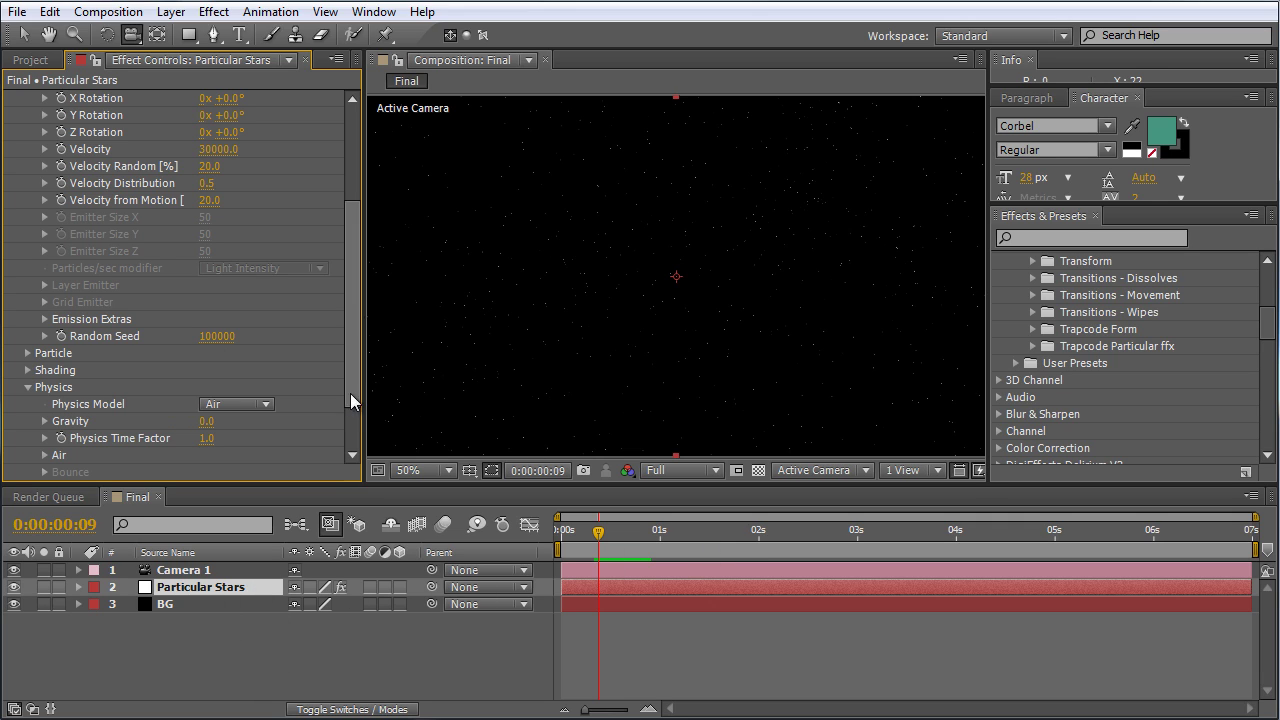
Try Physics Time Factor values of 0.5 and 2, and restore the value to 1
click(205, 440)
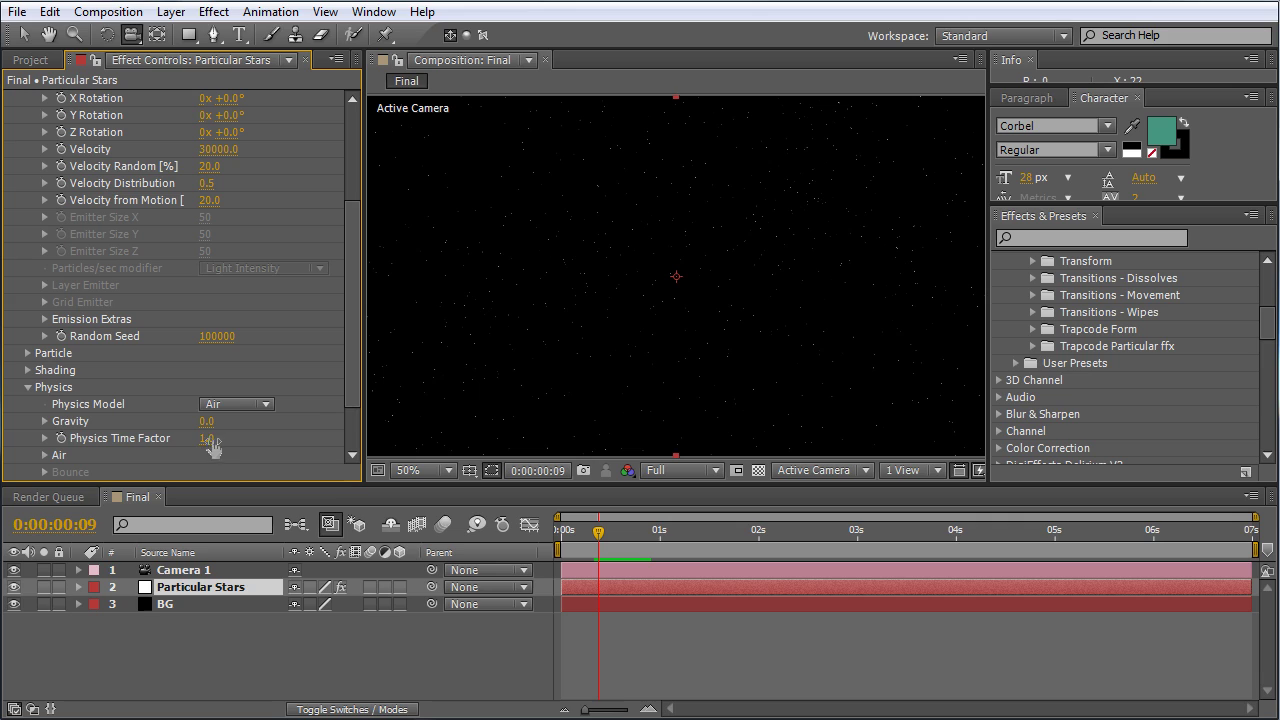
text(0.5)
key(Return)
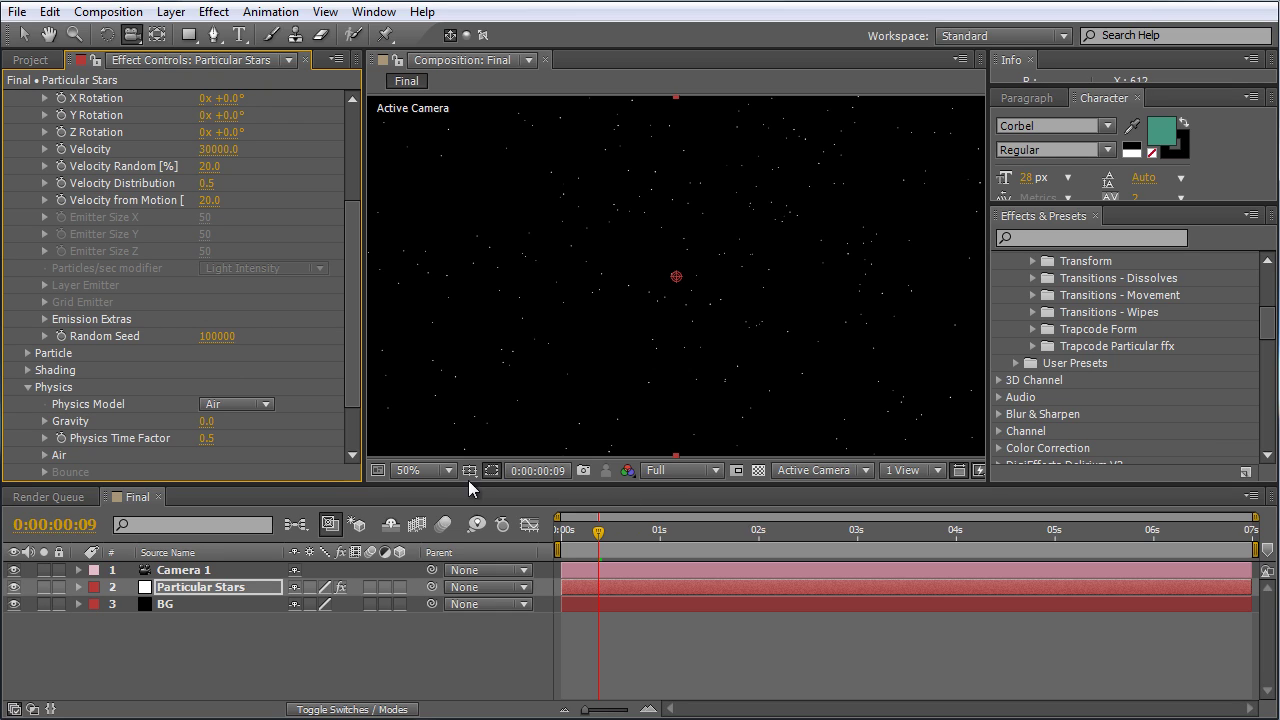
click(210, 441)
text(2)
key(Return)
click(207, 438)
text(1)
key(Return)
Freeze the stars by keyframing Physics Time Factor at 1 on frame 0:00:00:09 and at 0 on frame 0:00:00:10
click(60, 439)
key(u)
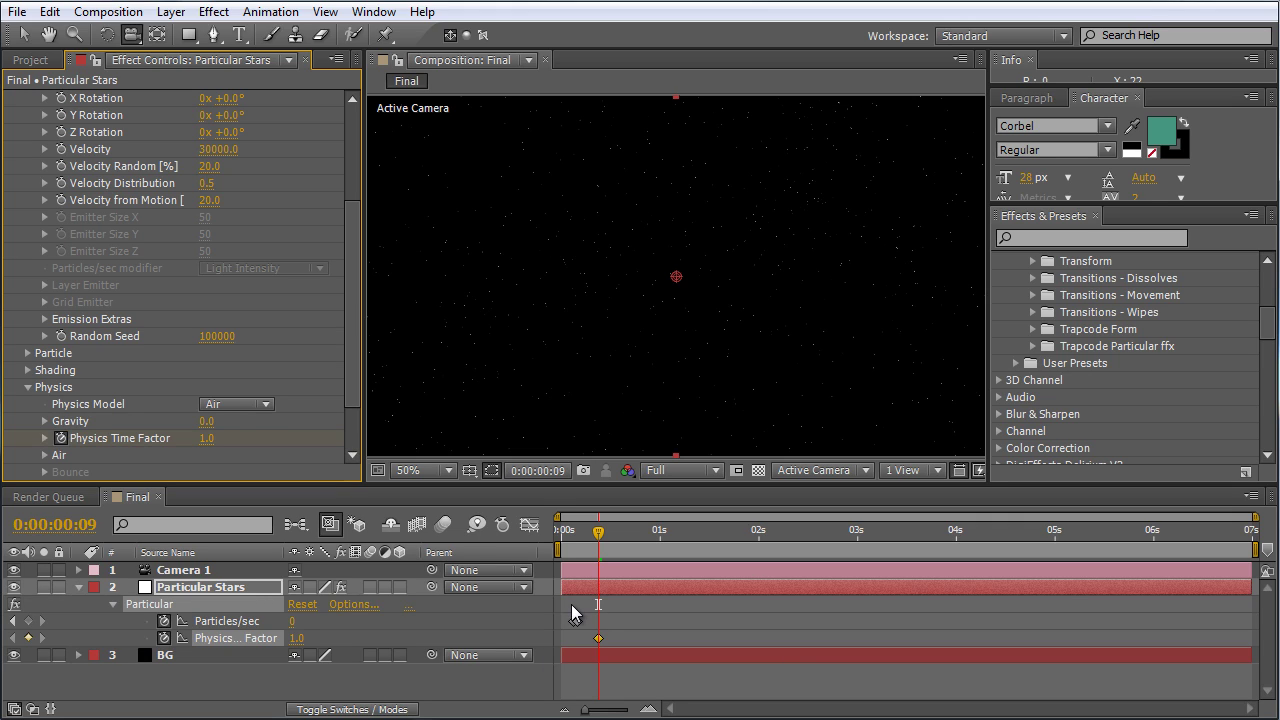
key(Page_Down)
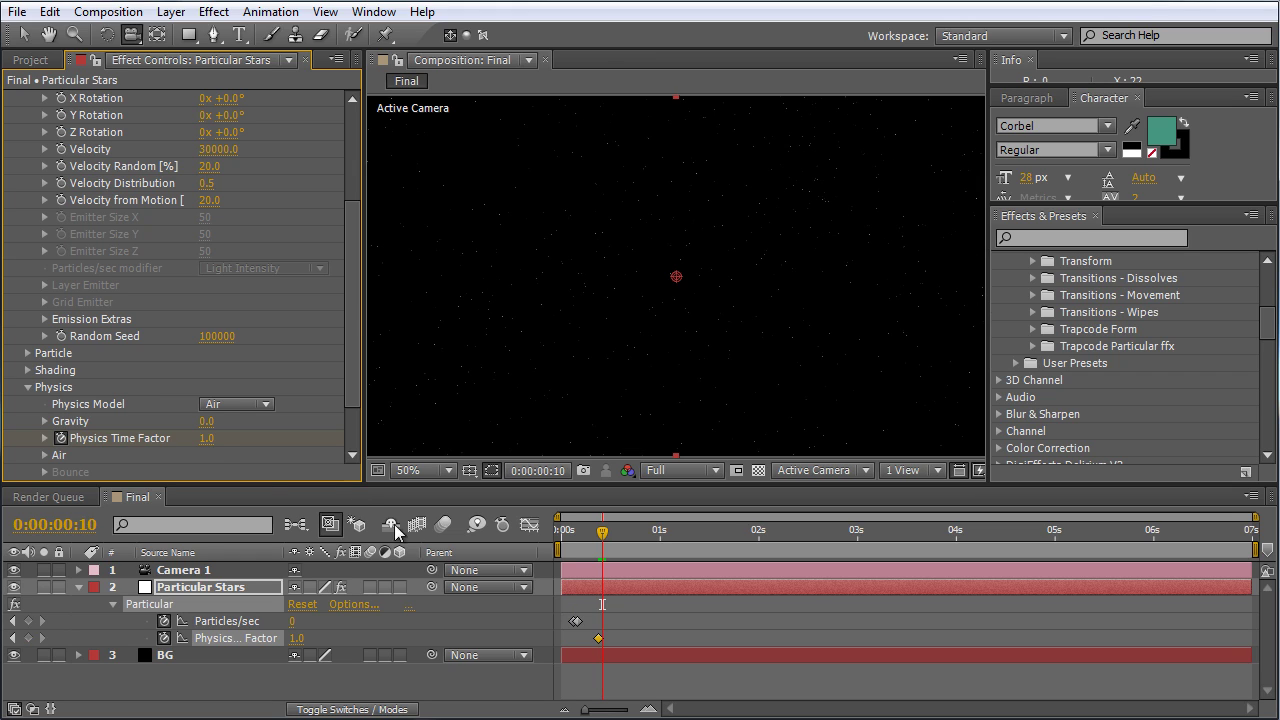
click(206, 441)
text(0)
key(Return)
mouse_move(603, 533)
mouse_down()
mouse_move(768, 548)
mouse_move(609, 547)
mouse_up()
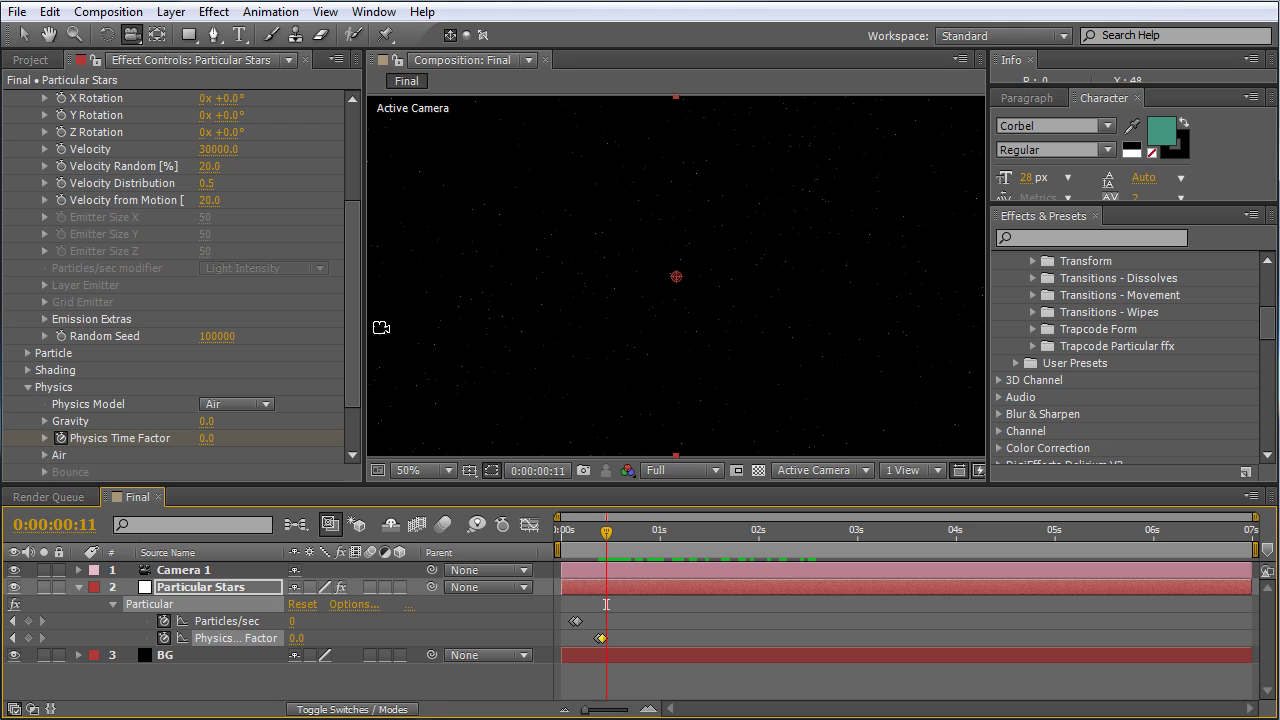
Set the particle Size to 10 and check the frozen stars by scrubbing to 0:00:02:17 and moving the camera
mouse_move(356, 343)
mouse_down()
mouse_move(352, 230)
mouse_move(358, 362)
mouse_up()
click(28, 306)
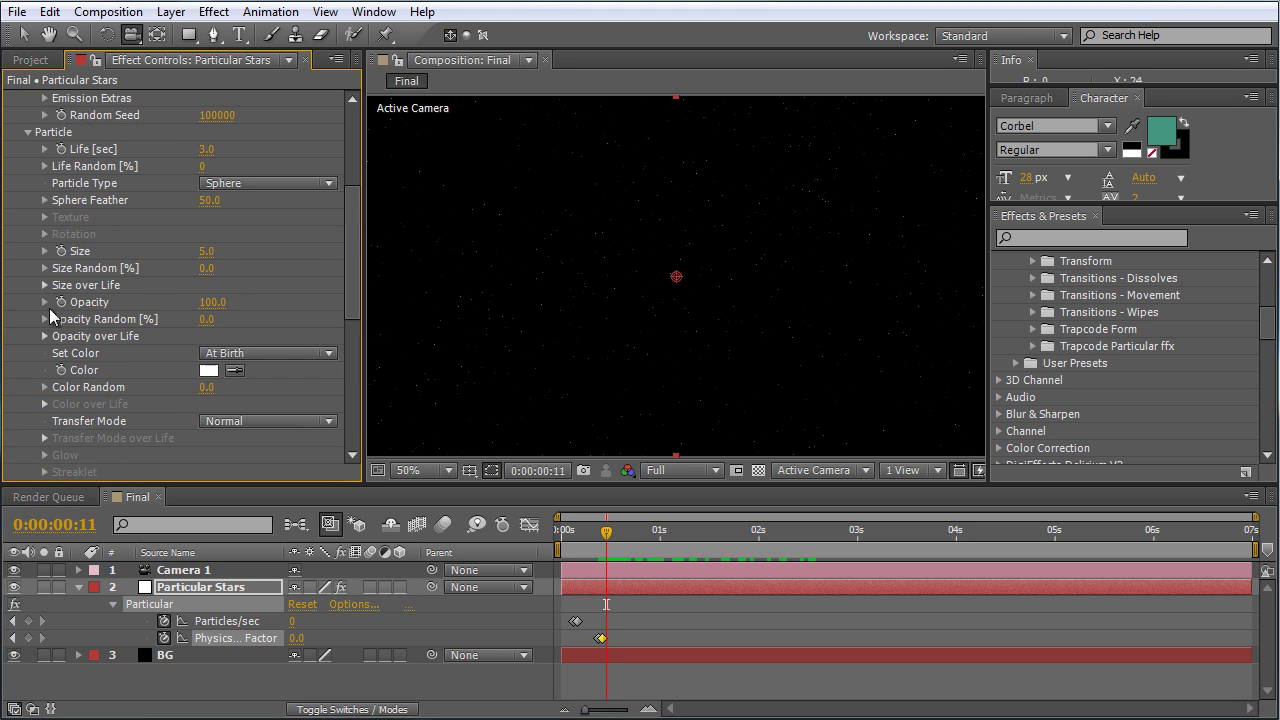
click(208, 252)
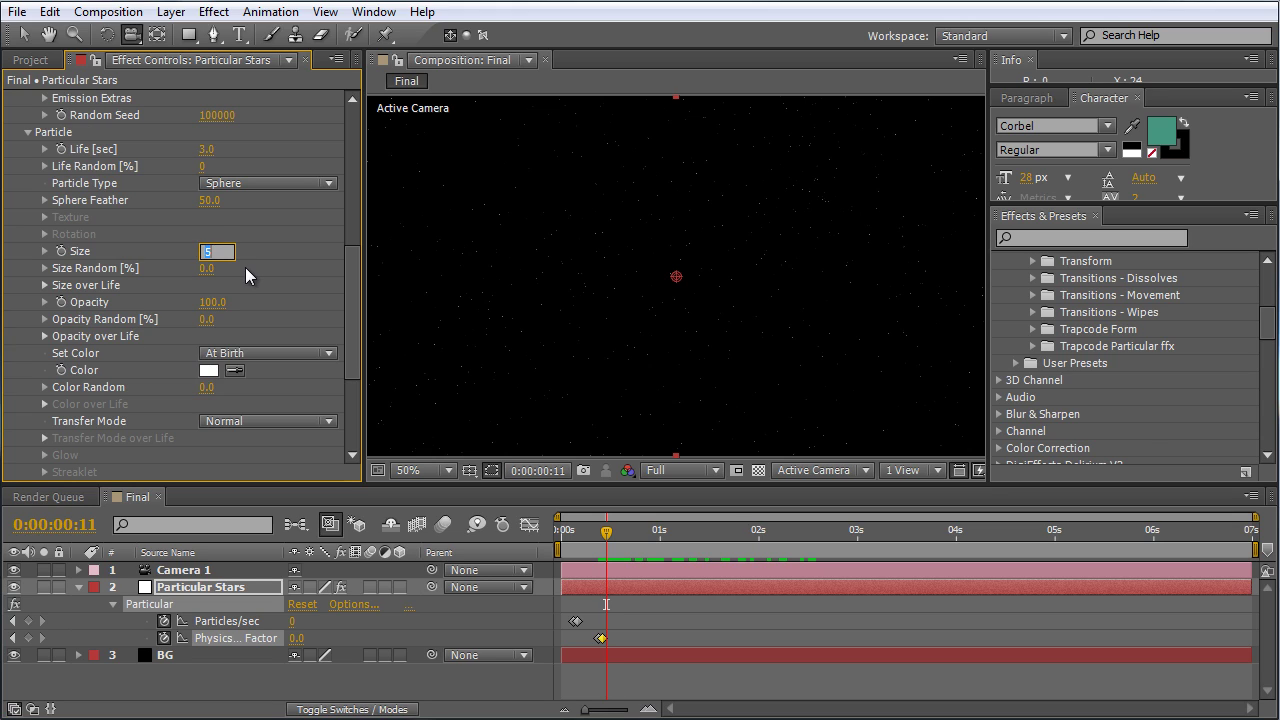
text(10)
key(Return)
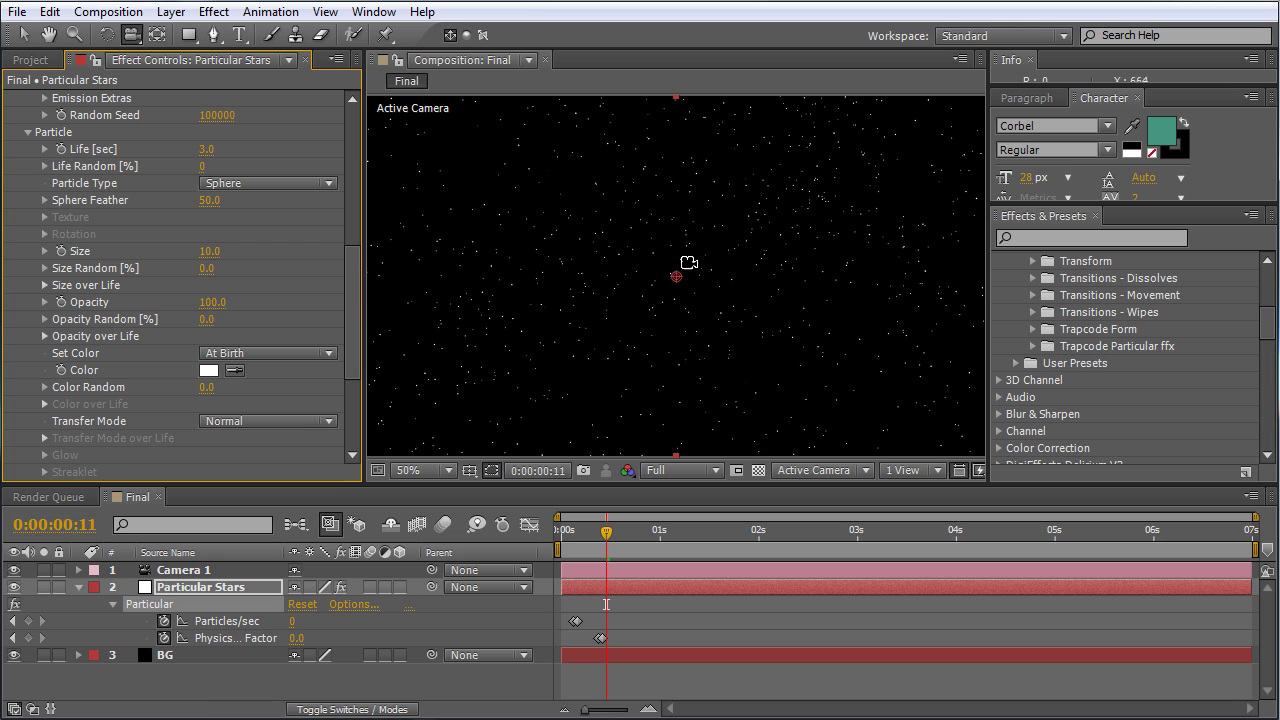
drag(564, 540, 832, 542)
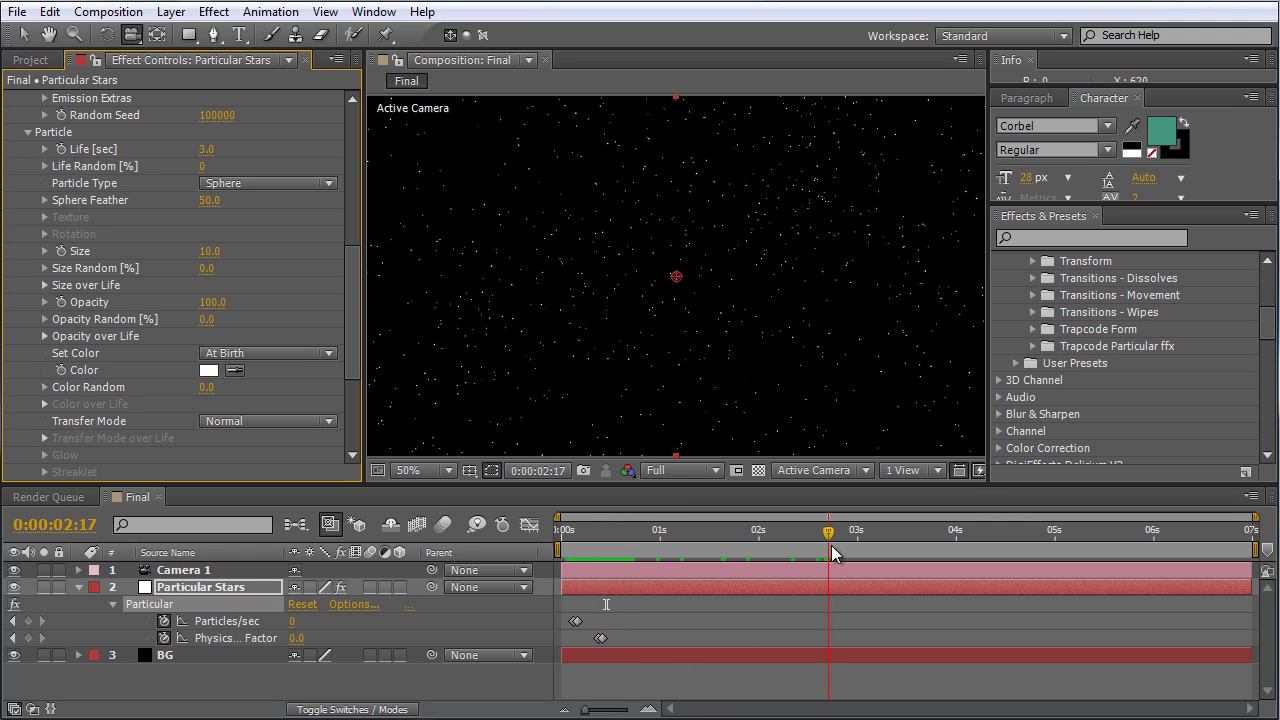
mouse_move(644, 299)
mouse_down()
mouse_move(546, 334)
mouse_move(474, 323)
mouse_move(508, 231)
mouse_move(651, 258)
mouse_move(714, 294)
mouse_move(677, 303)
mouse_move(654, 286)
mouse_move(668, 304)
mouse_up()
Trim the start of the Particular Stars layer to 0:00:00:10 and shift the layer to begin at 0:00:00:00
click(620, 531)
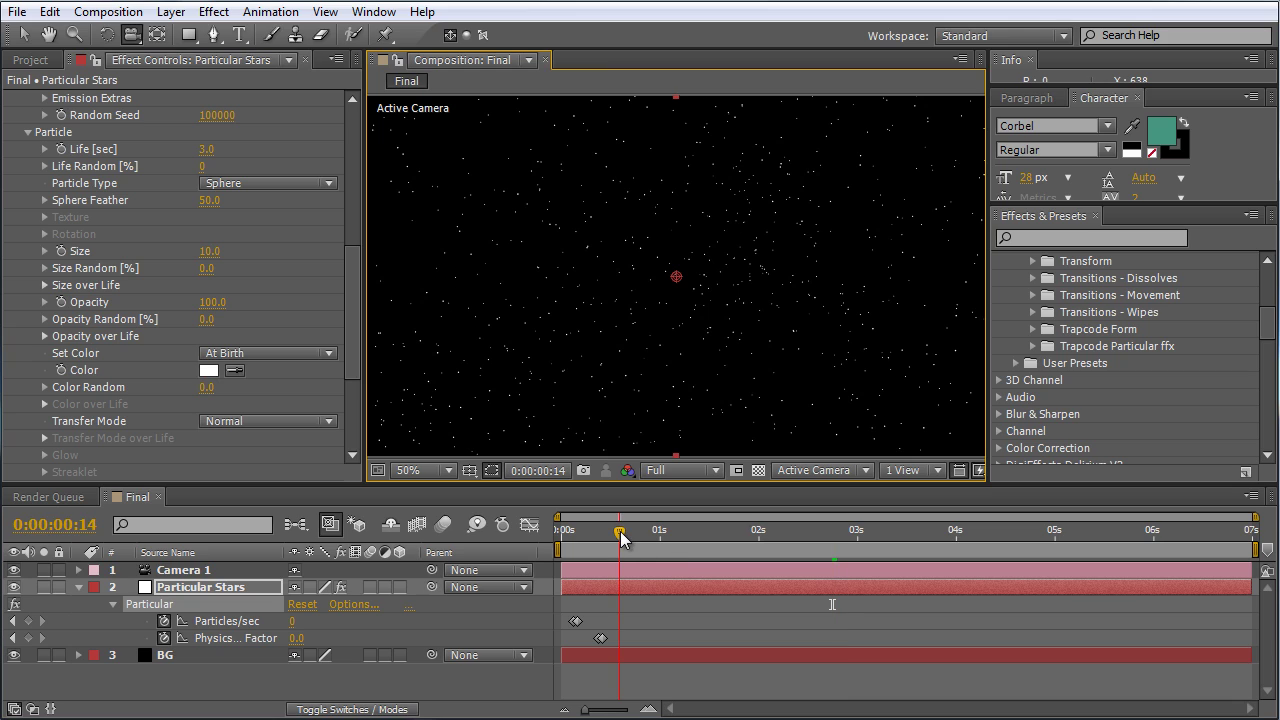
mouse_move(620, 537)
mouse_down()
mouse_move(554, 538)
mouse_move(601, 545)
mouse_up()
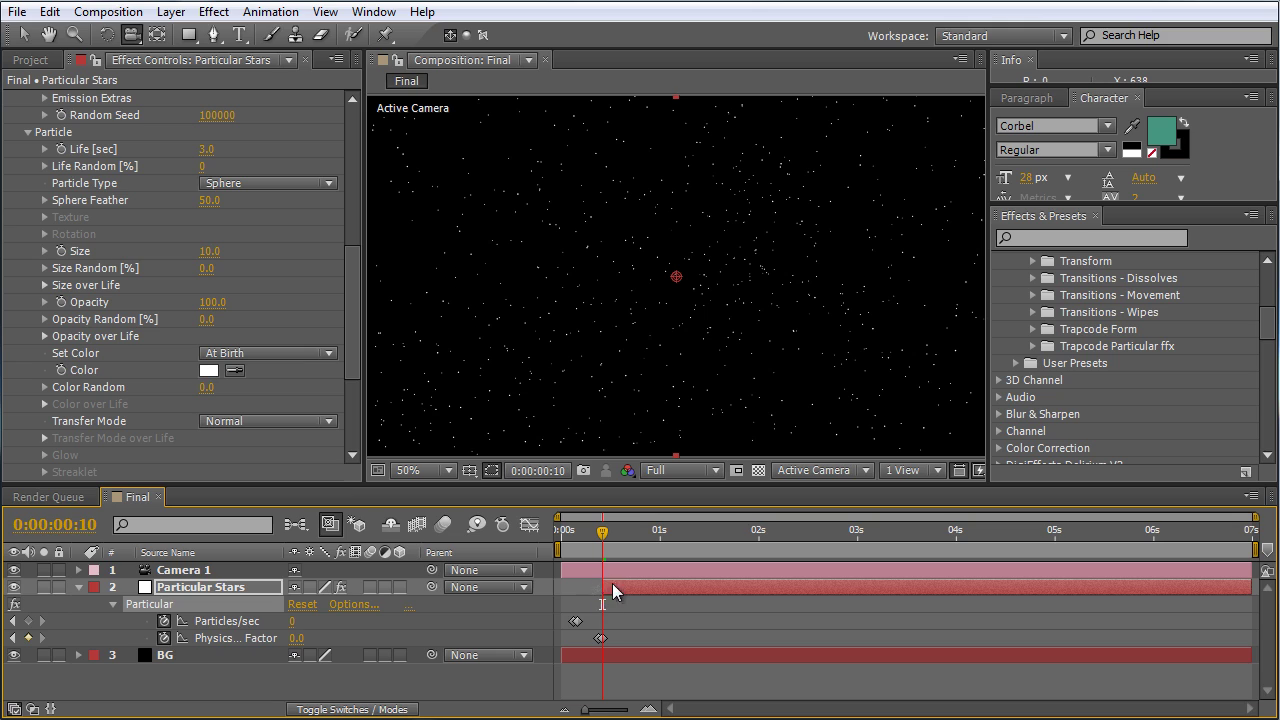
click(568, 533)
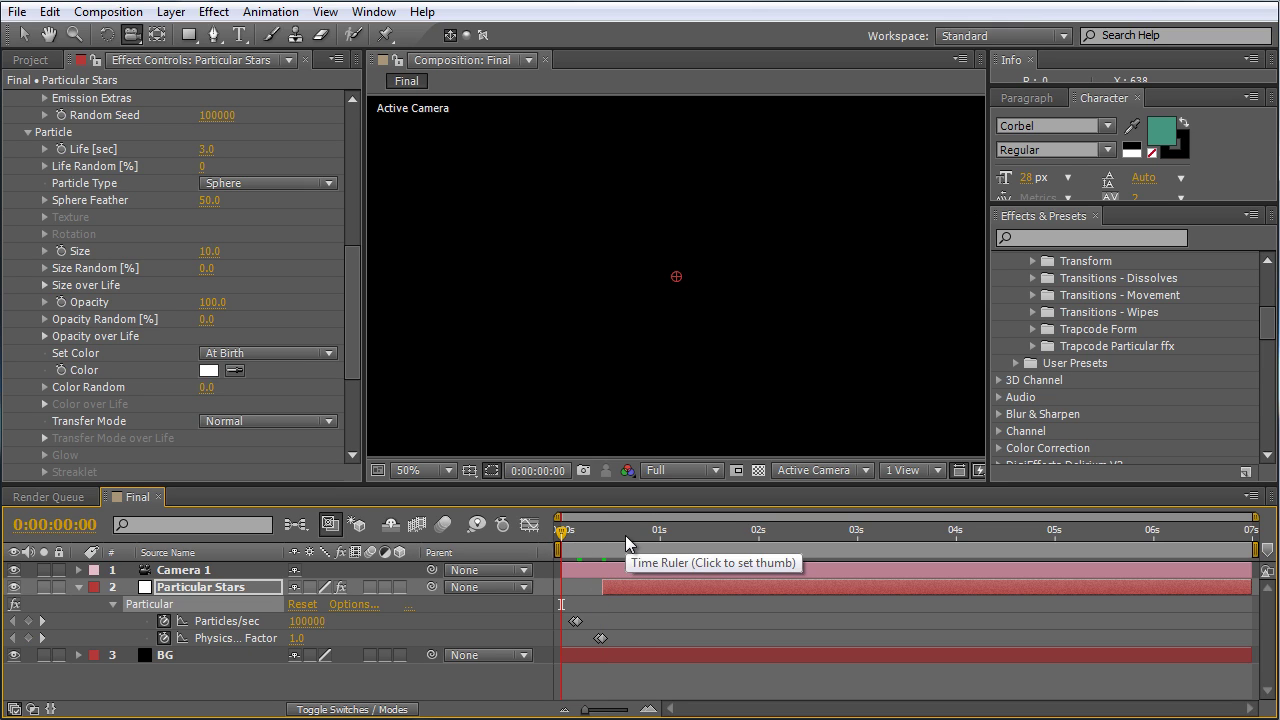
key(bracketleft)
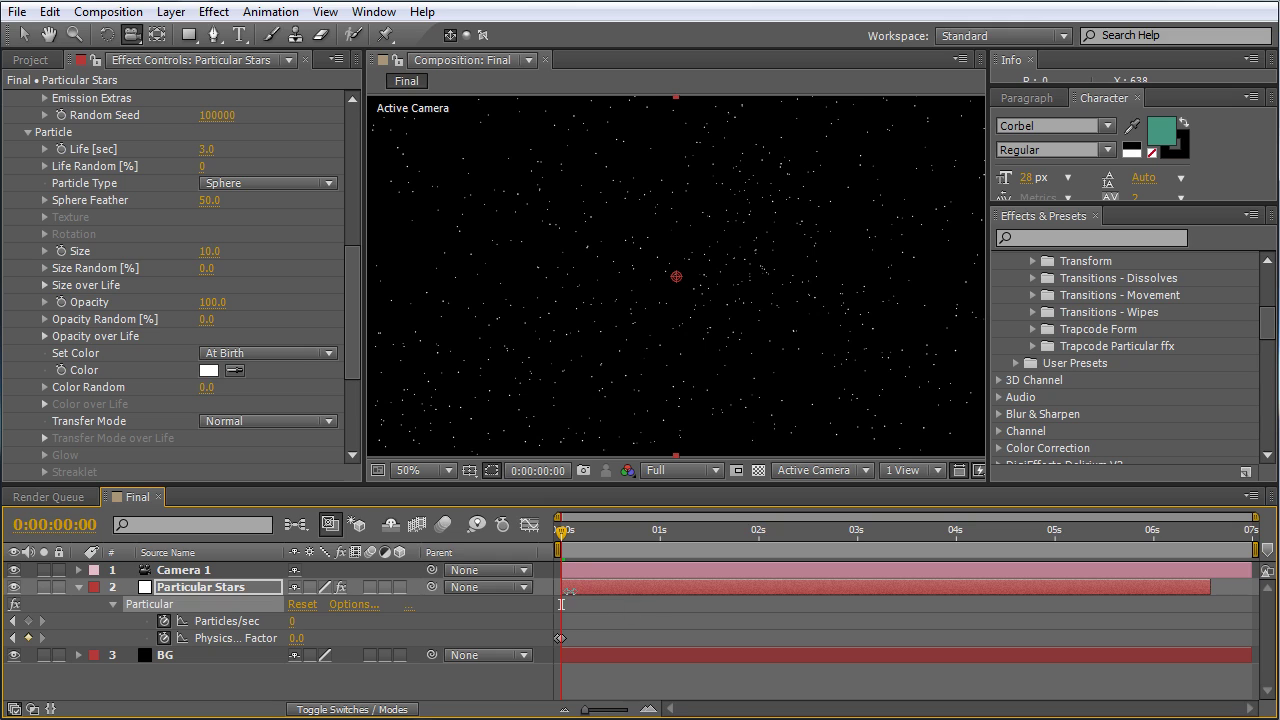
Play back the star field and extend the end of the Particular Stars layer to the composition's end
key(space)
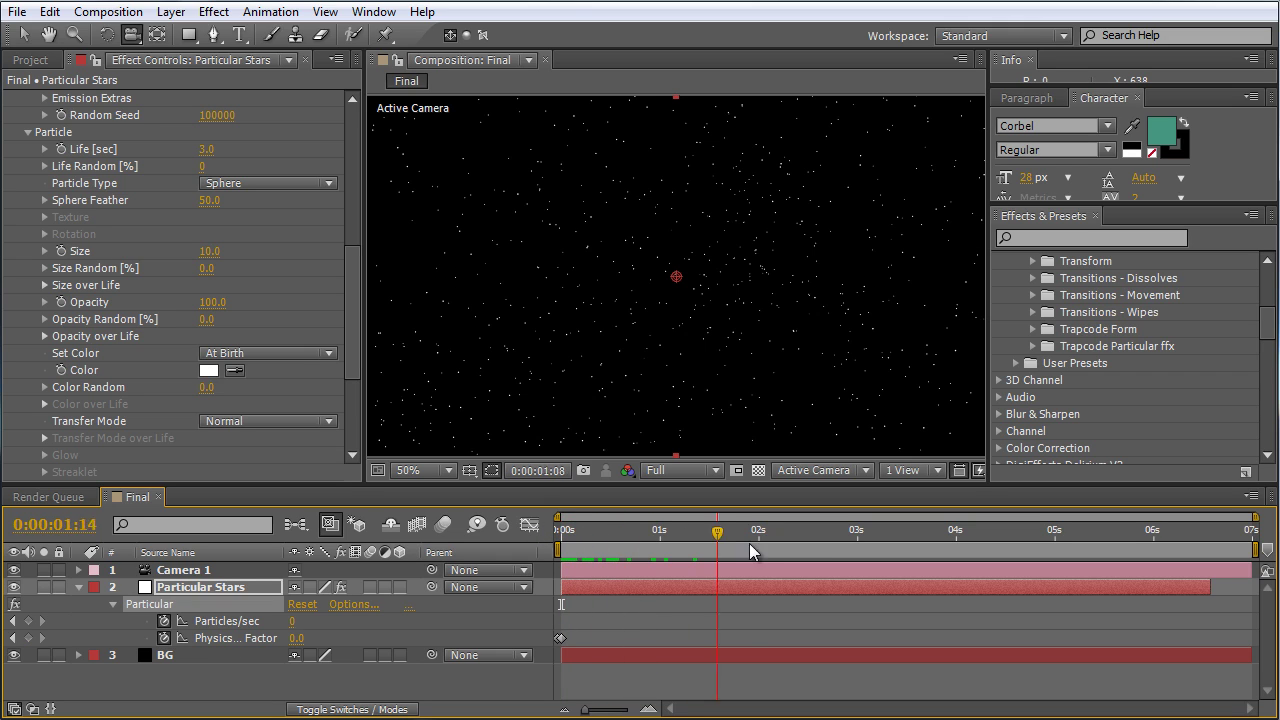
click(562, 532)
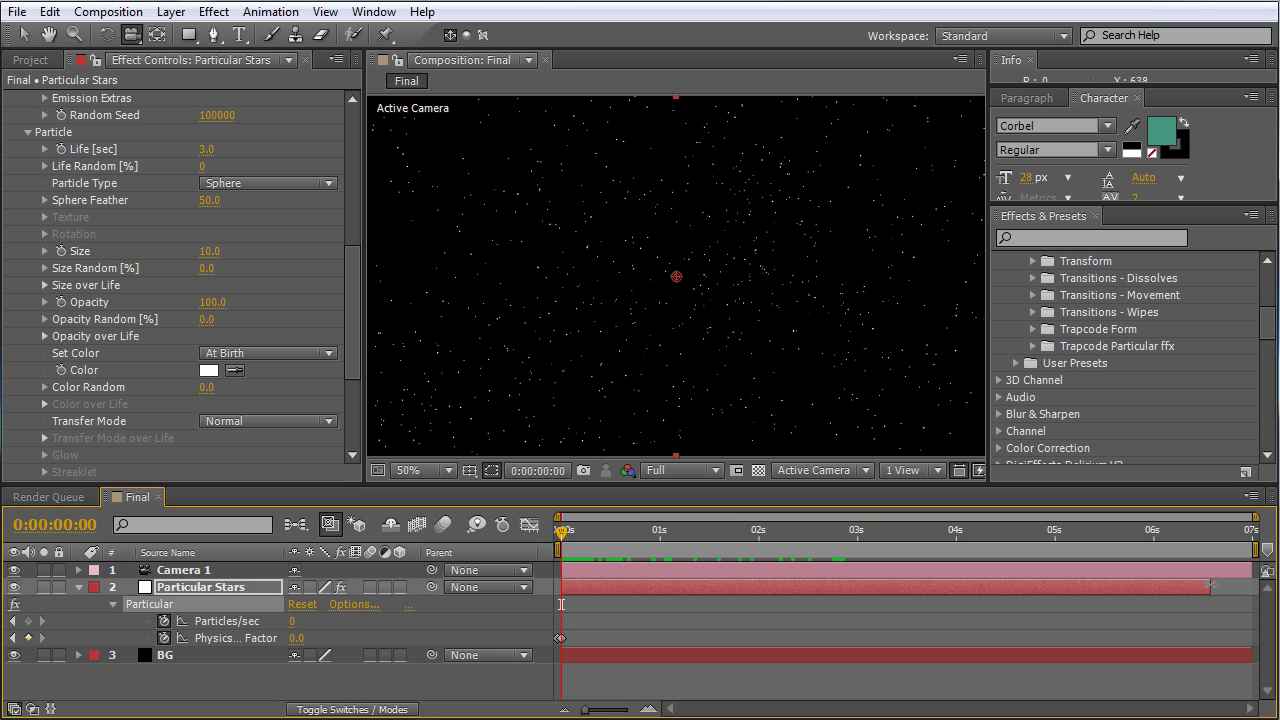
drag(1210, 587, 1218, 586)
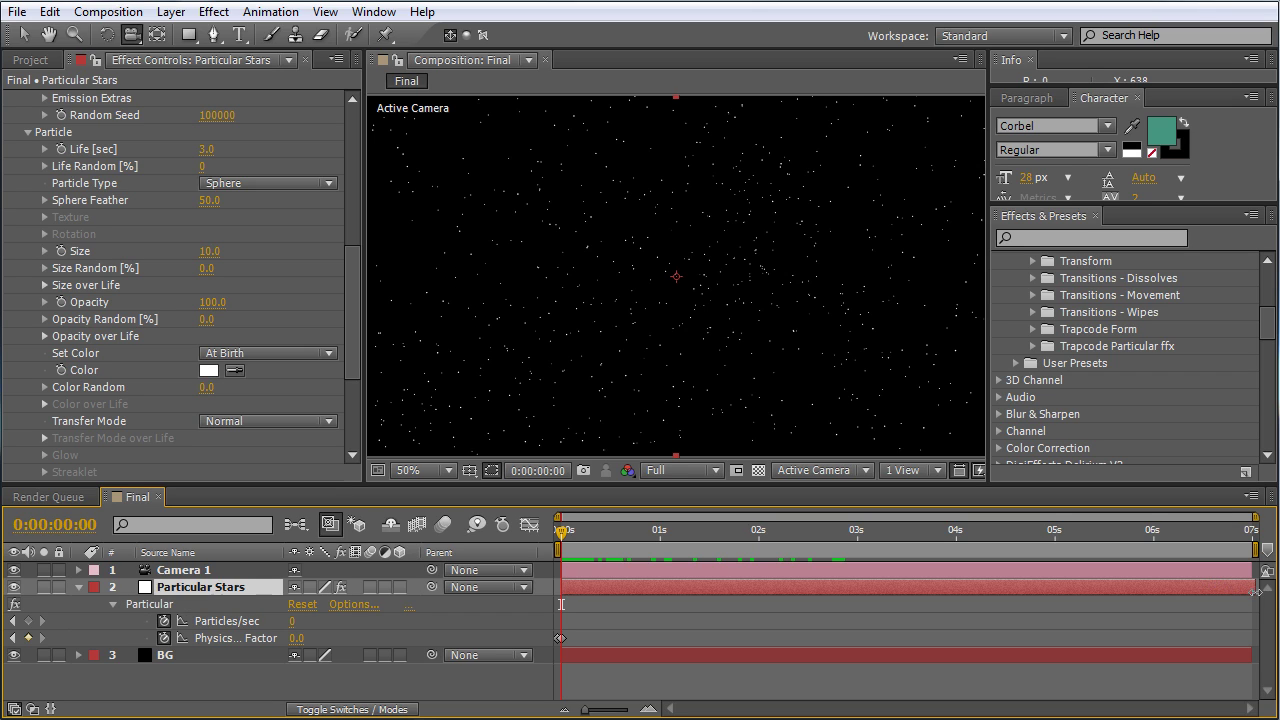
drag(1208, 532, 545, 530)
Set the particle Color Random to 100
mouse_move(353, 297)
mouse_down()
mouse_move(349, 334)
mouse_move(357, 319)
mouse_up()
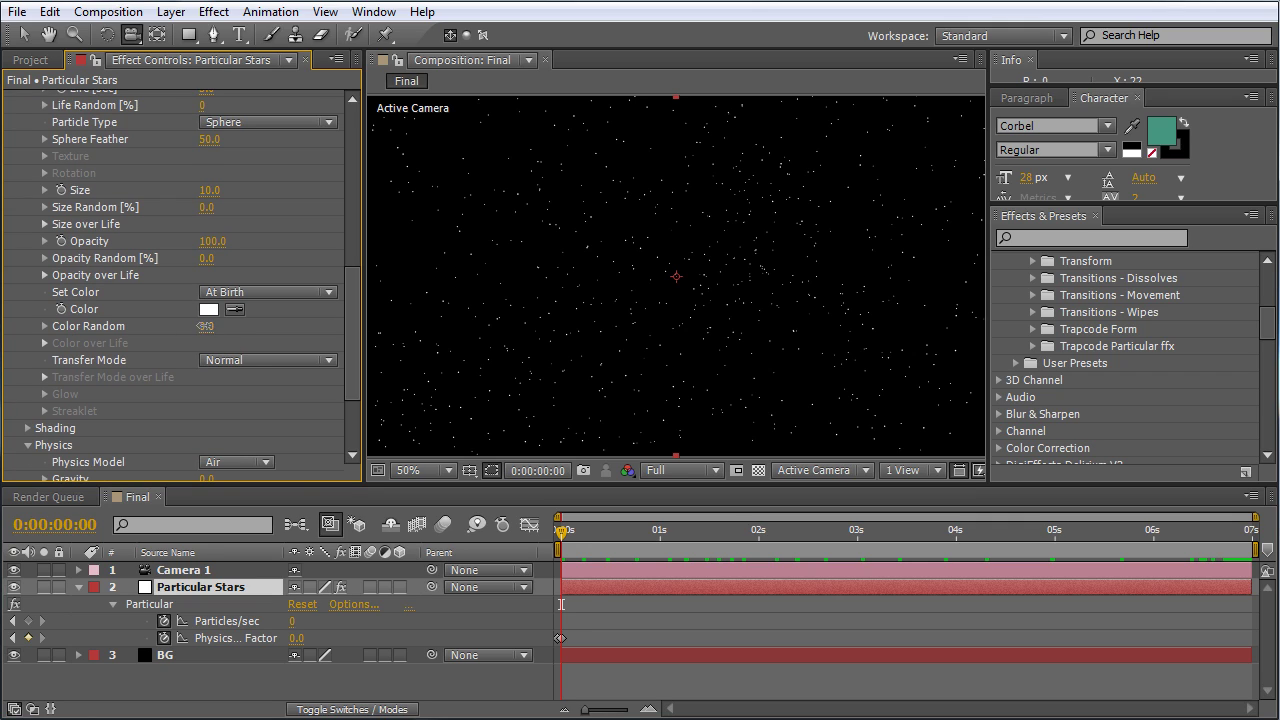
drag(206, 326, 341, 328)
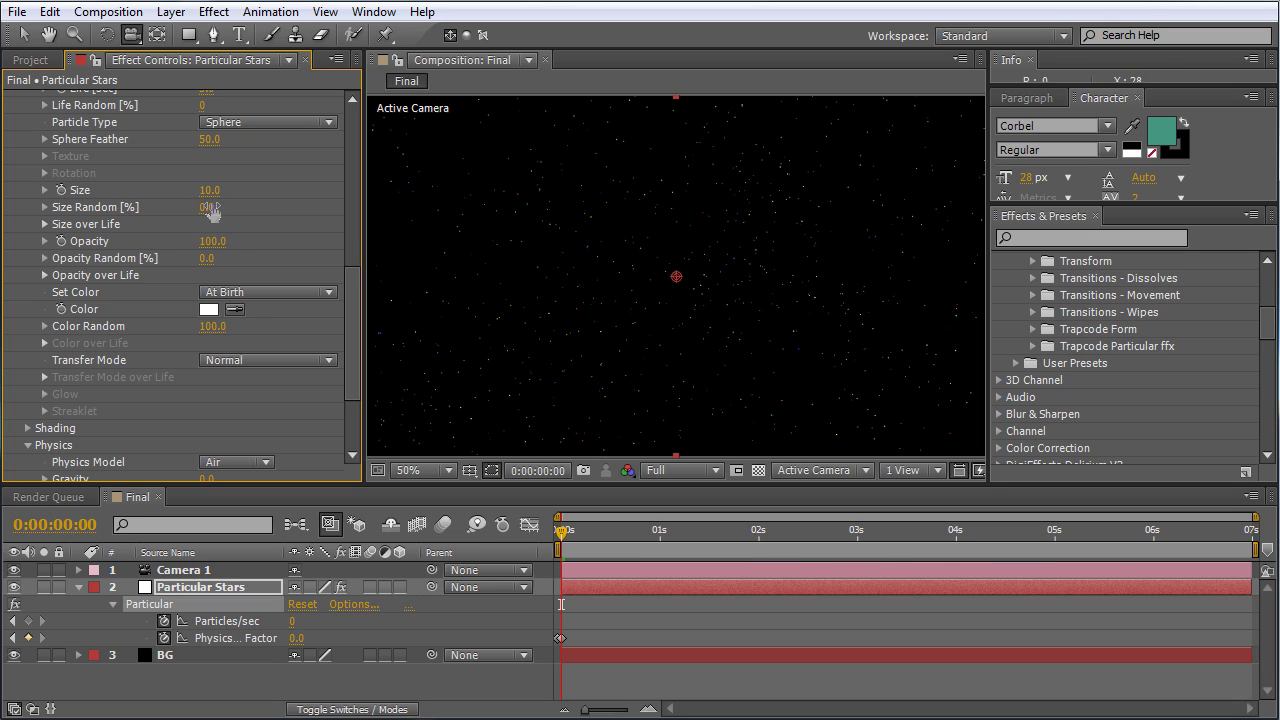
Set the particle Color Random to 45 while viewing the stars at Size 50, and set Size back to 10
drag(230, 188, 256, 189)
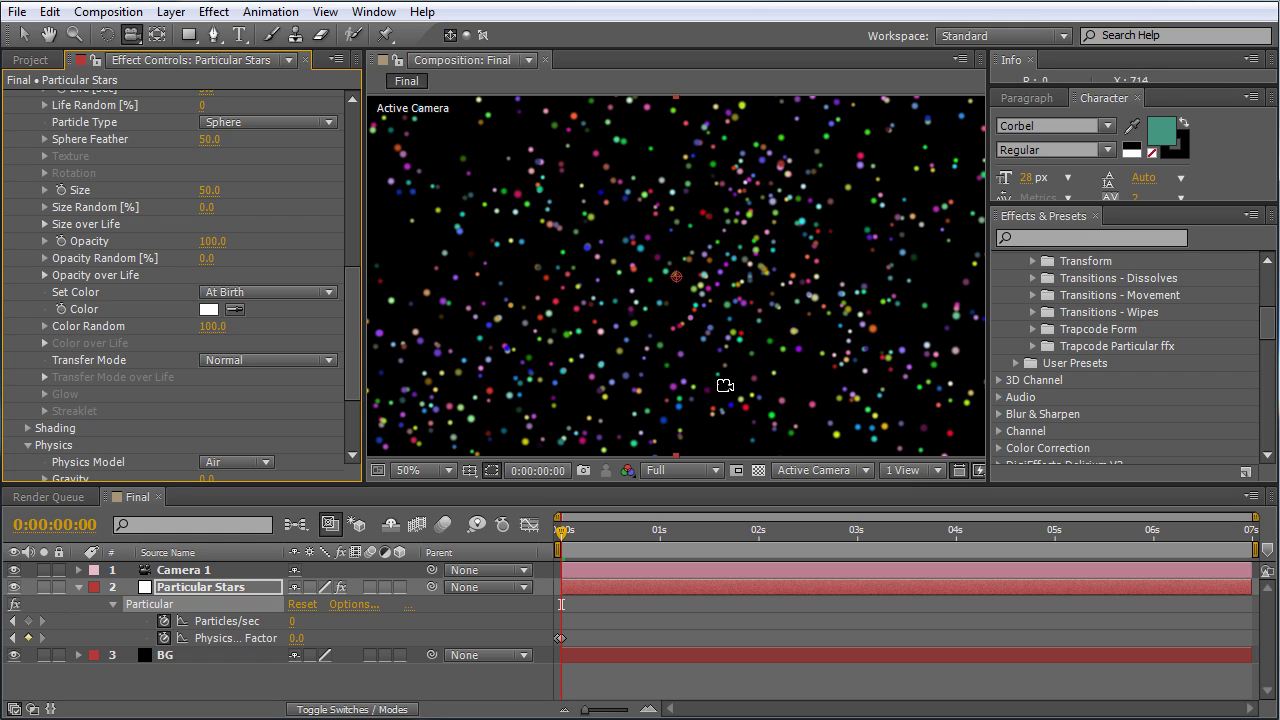
drag(218, 336, 175, 359)
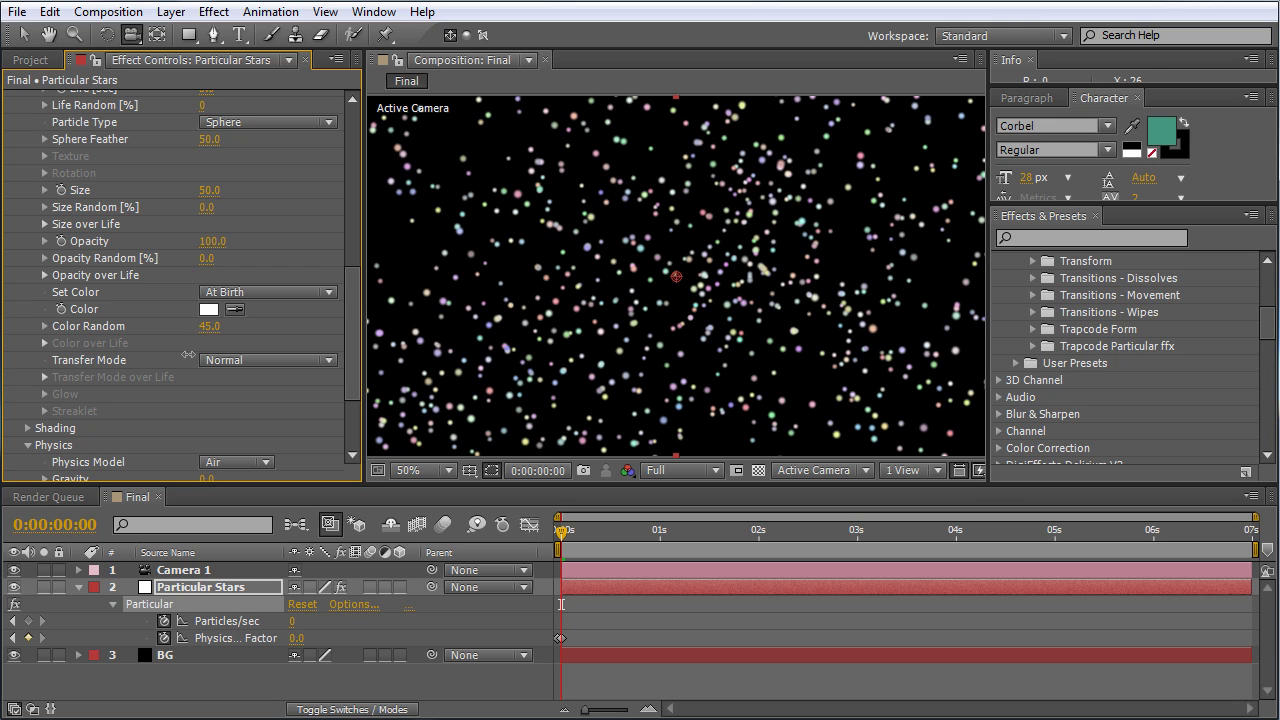
click(206, 191)
key(Return)
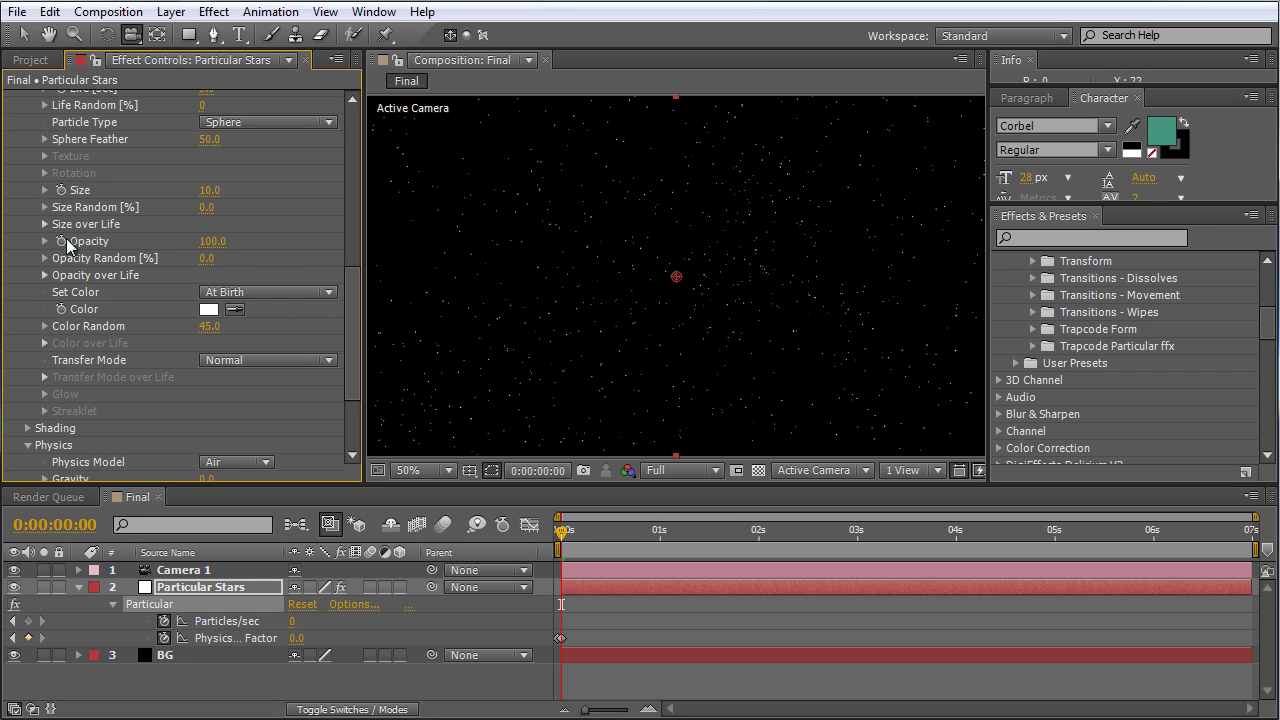
Set the particles' Set Color option to Random from Gradient, expand Color over Life, and set Size to 20
click(285, 294)
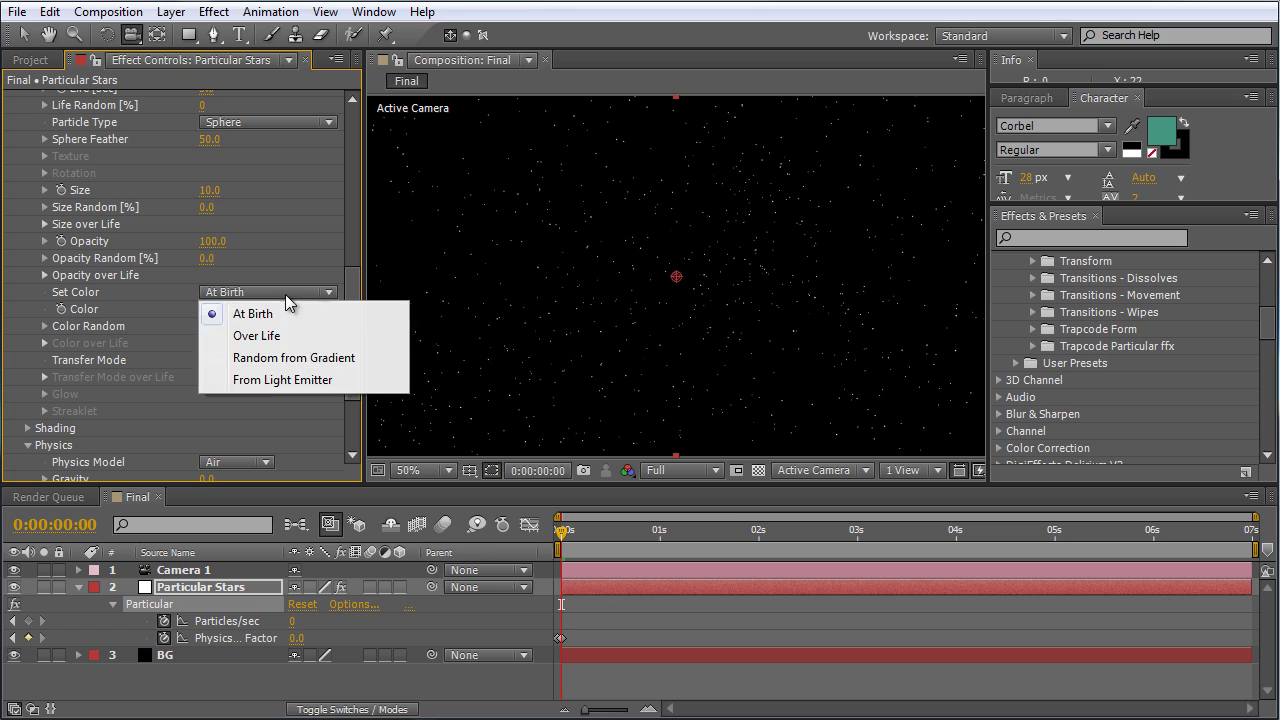
click(279, 358)
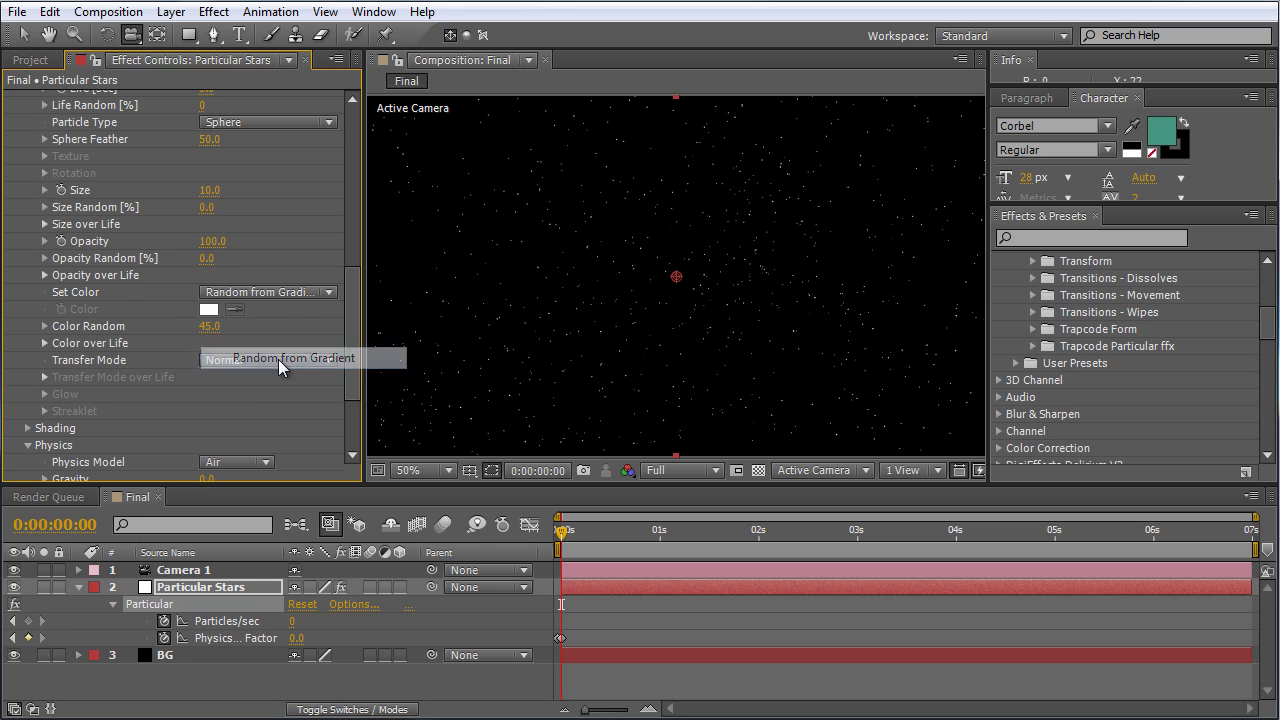
click(43, 343)
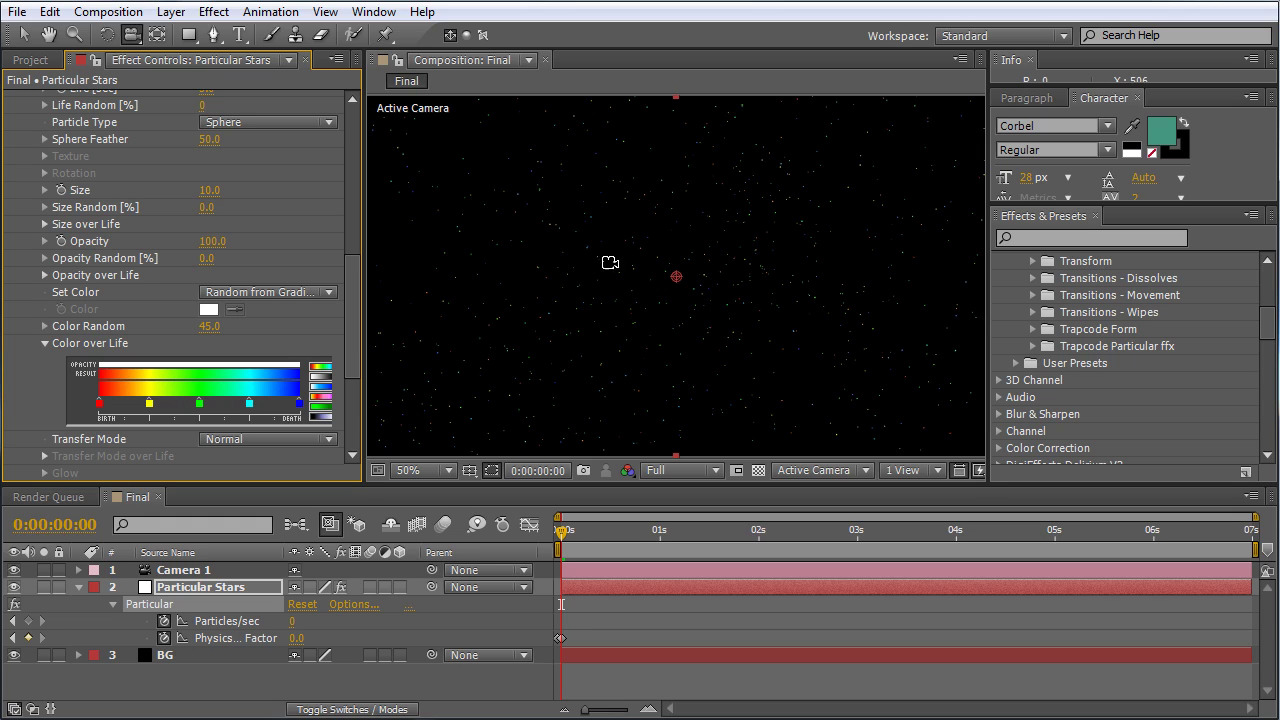
click(210, 190)
Try the Color over Life presets, apply the white-cyan-blue gradient, and move its cyan stop just past the middle
click(321, 389)
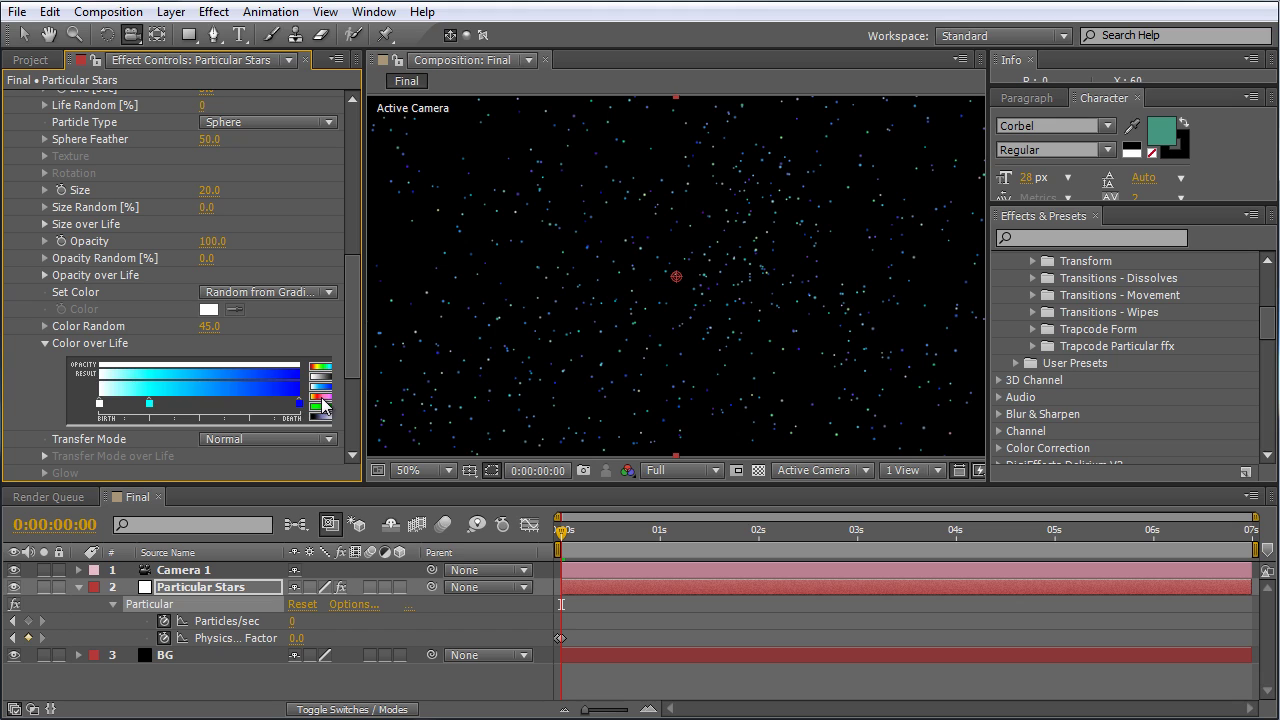
click(320, 399)
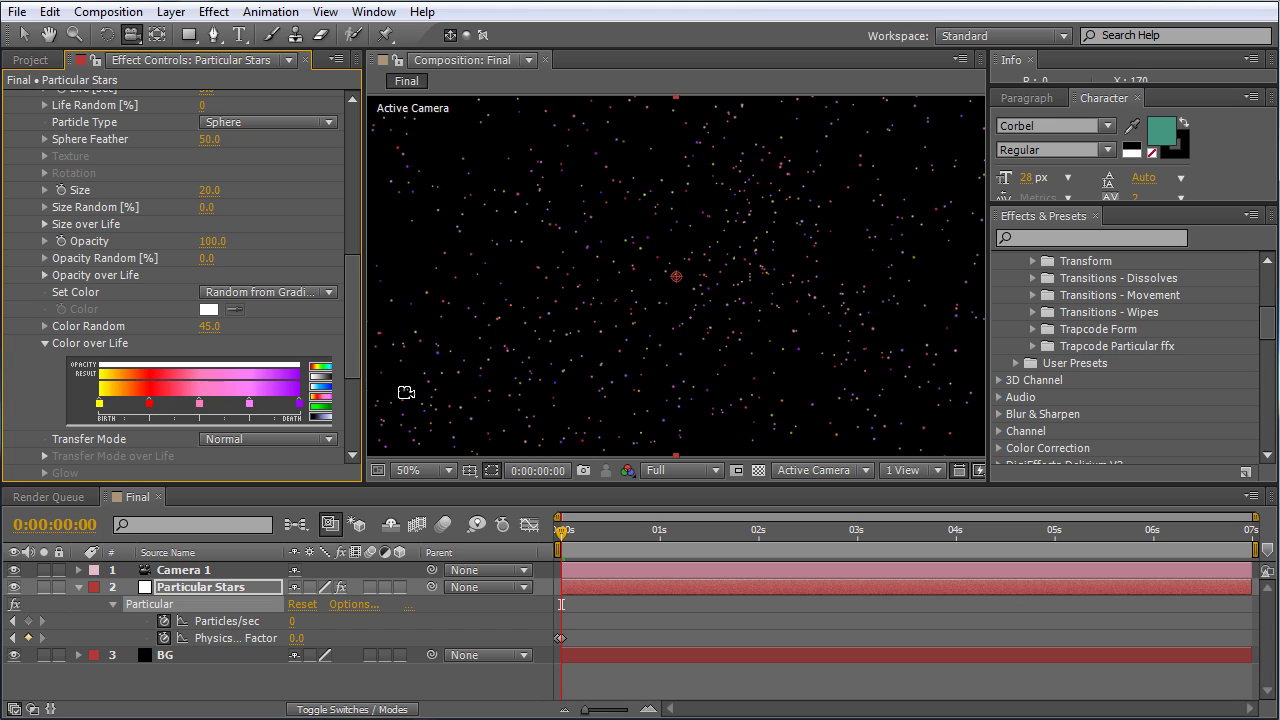
click(321, 406)
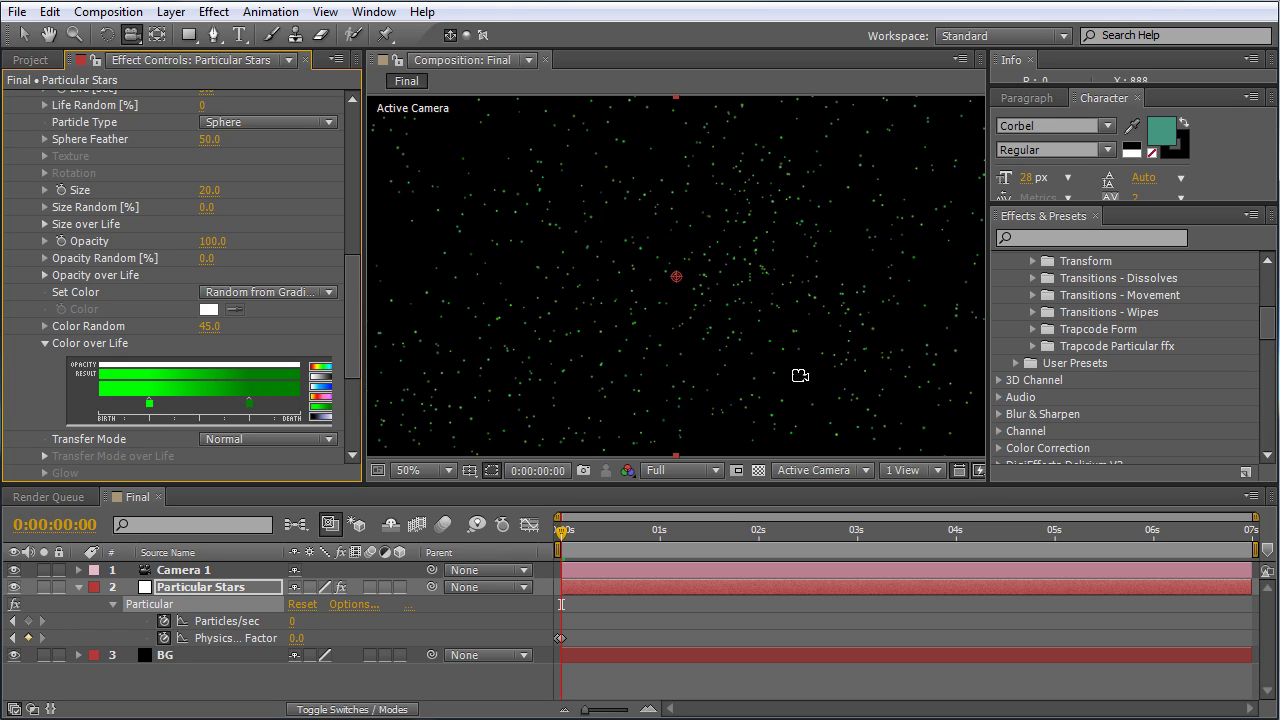
click(321, 390)
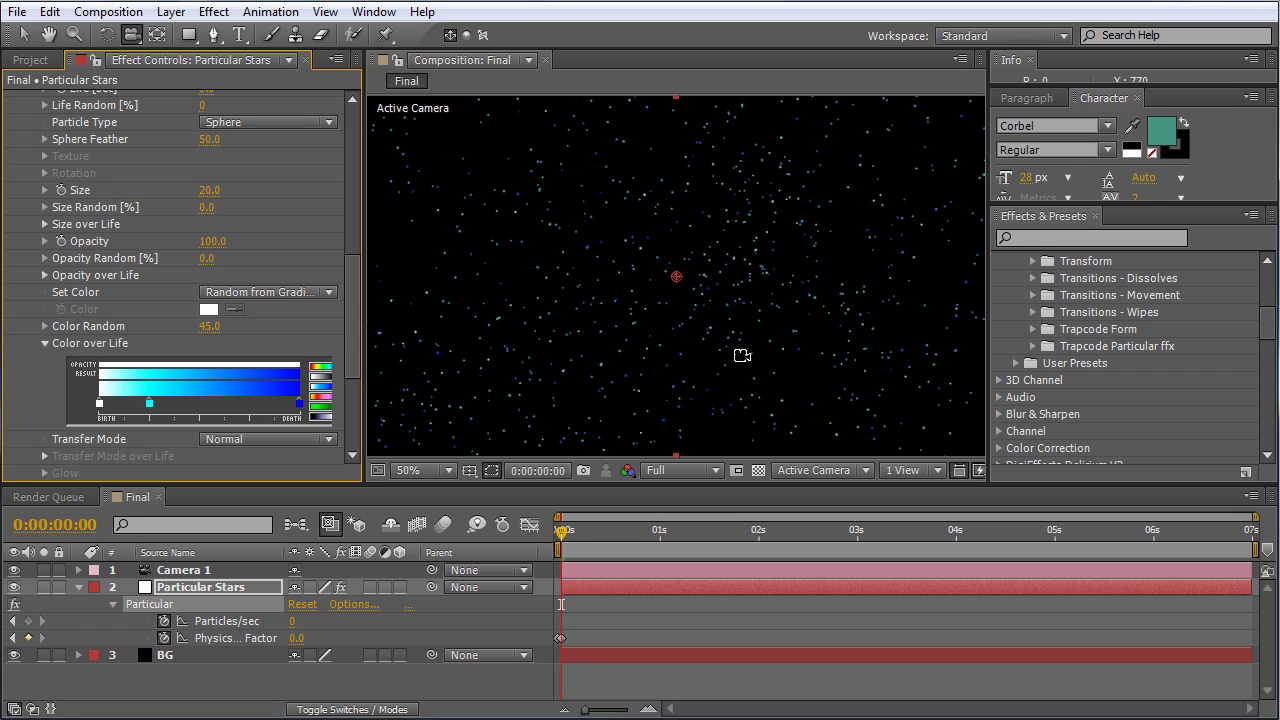
mouse_move(148, 406)
mouse_down()
mouse_move(245, 414)
mouse_move(217, 418)
mouse_up()
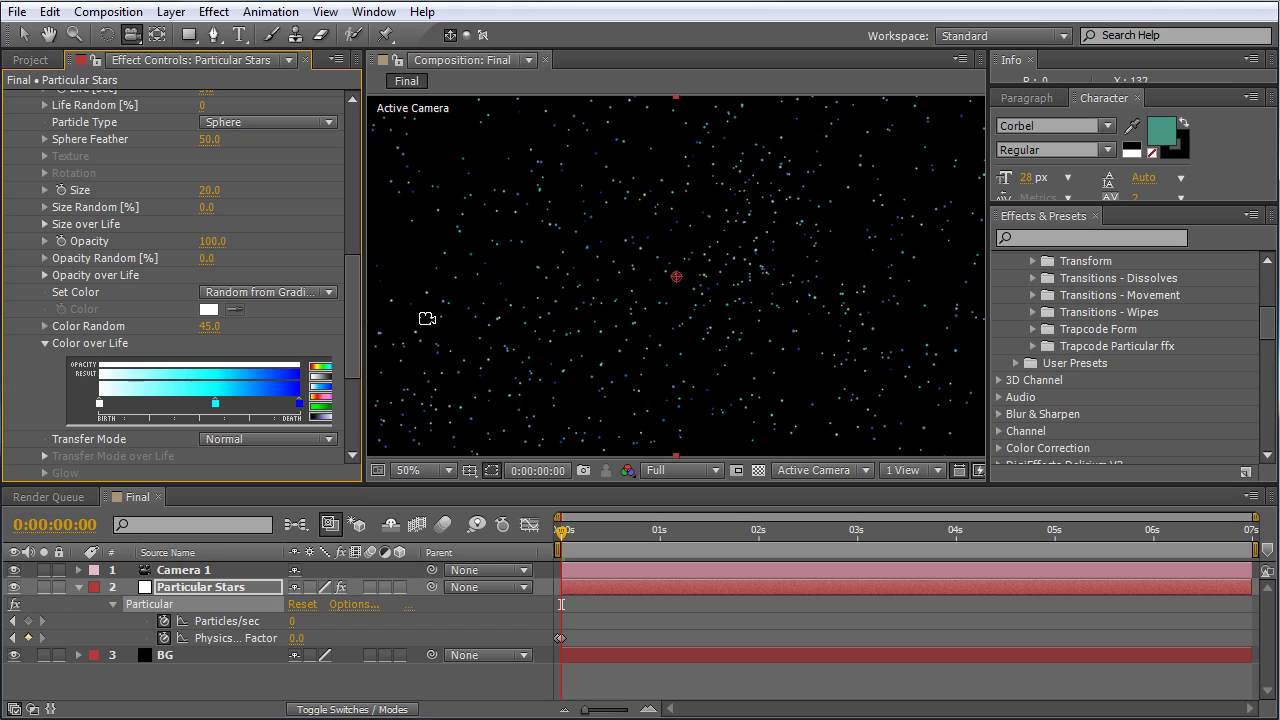
Add the expression wiggle(1,500) to Camera 1's Point of Interest and check the motion by scrubbing to 0:00:00:16
scroll(359, 290, down, 5)
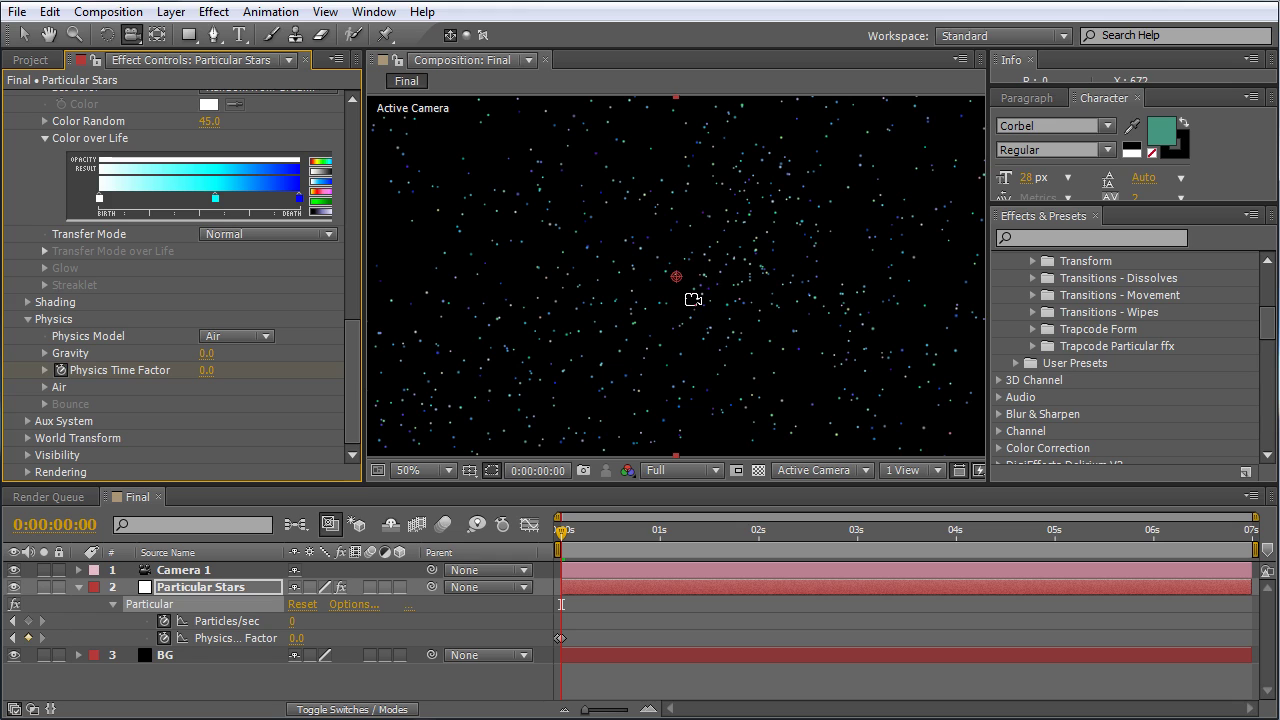
click(78, 570)
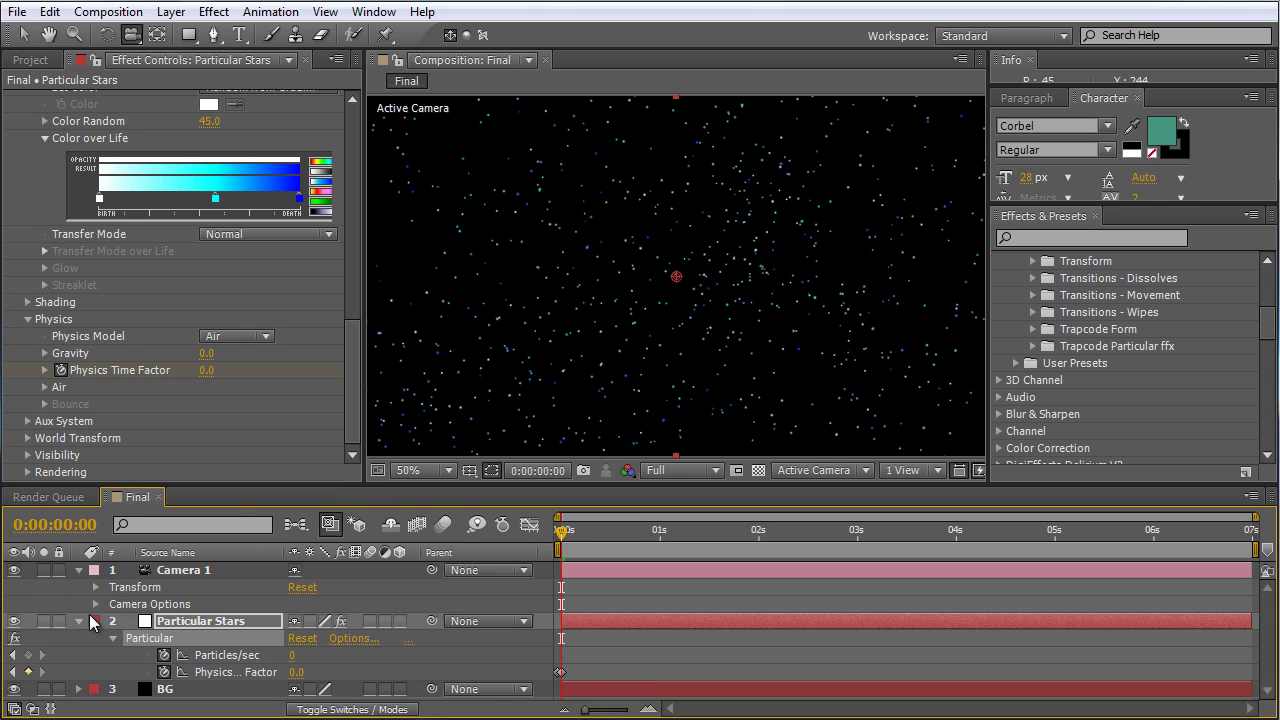
click(94, 588)
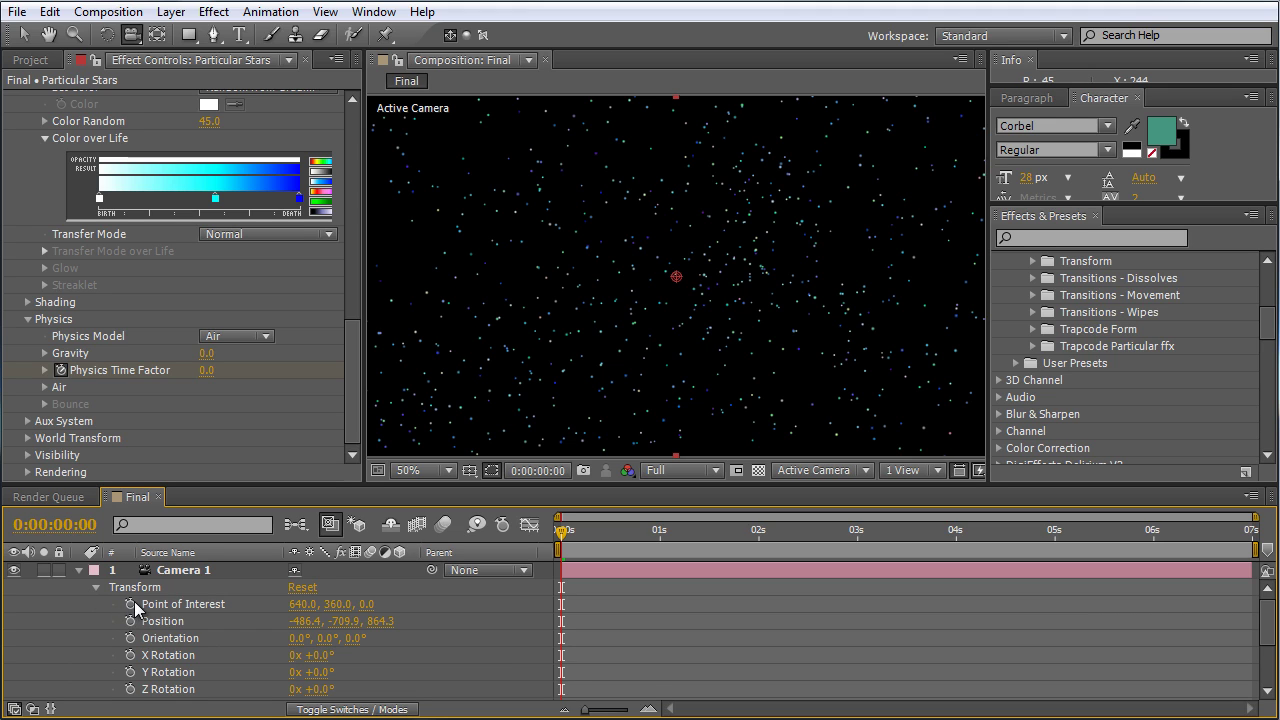
alt+click(129, 605)
text(will)
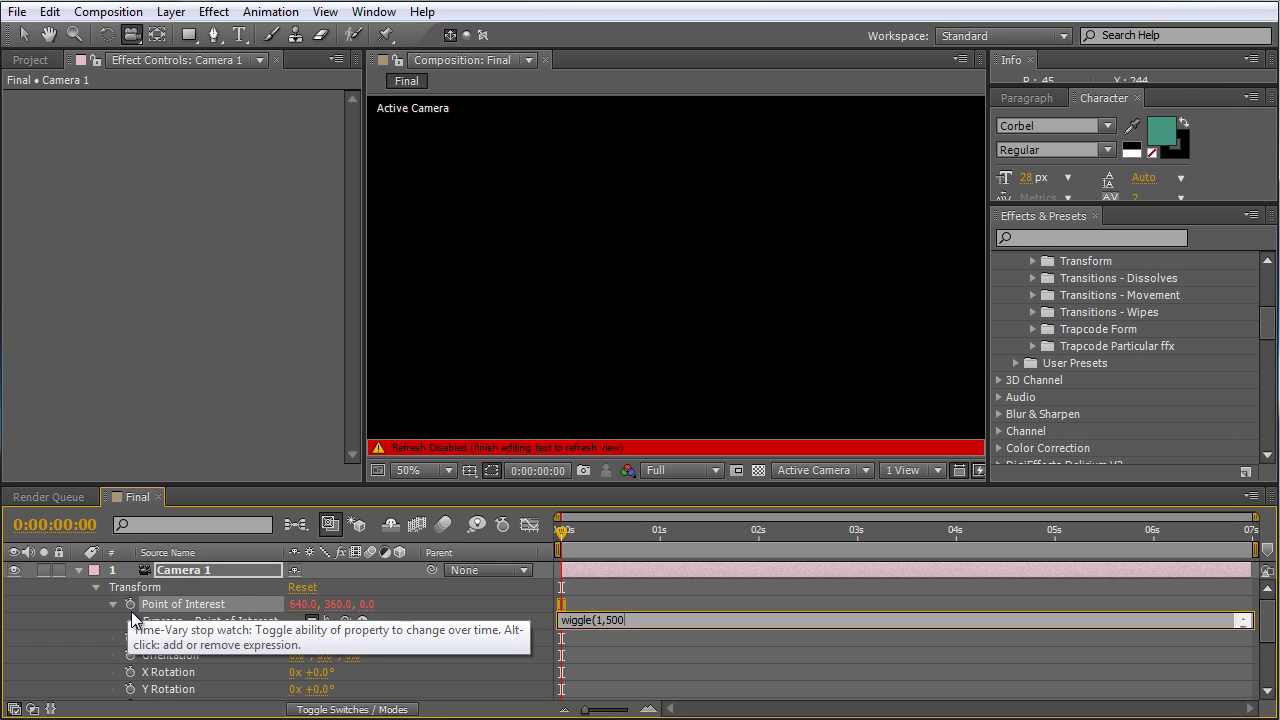
key(KP_Enter)
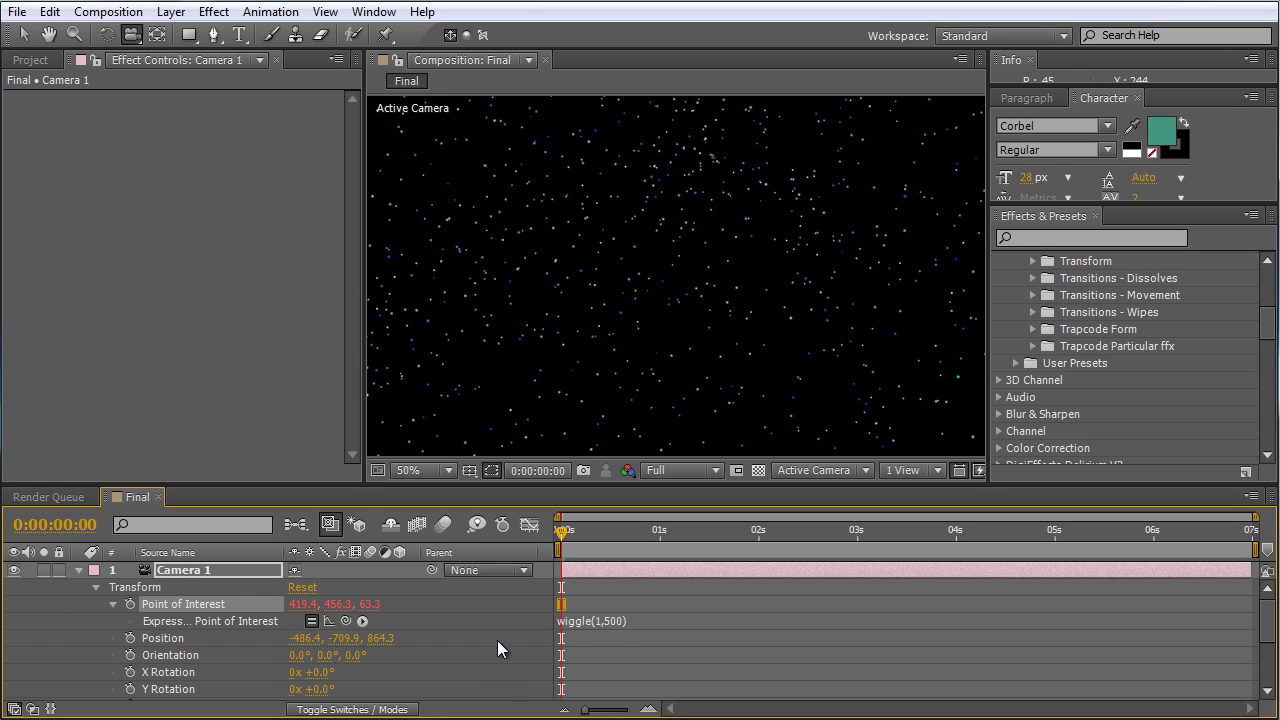
drag(556, 537, 628, 534)
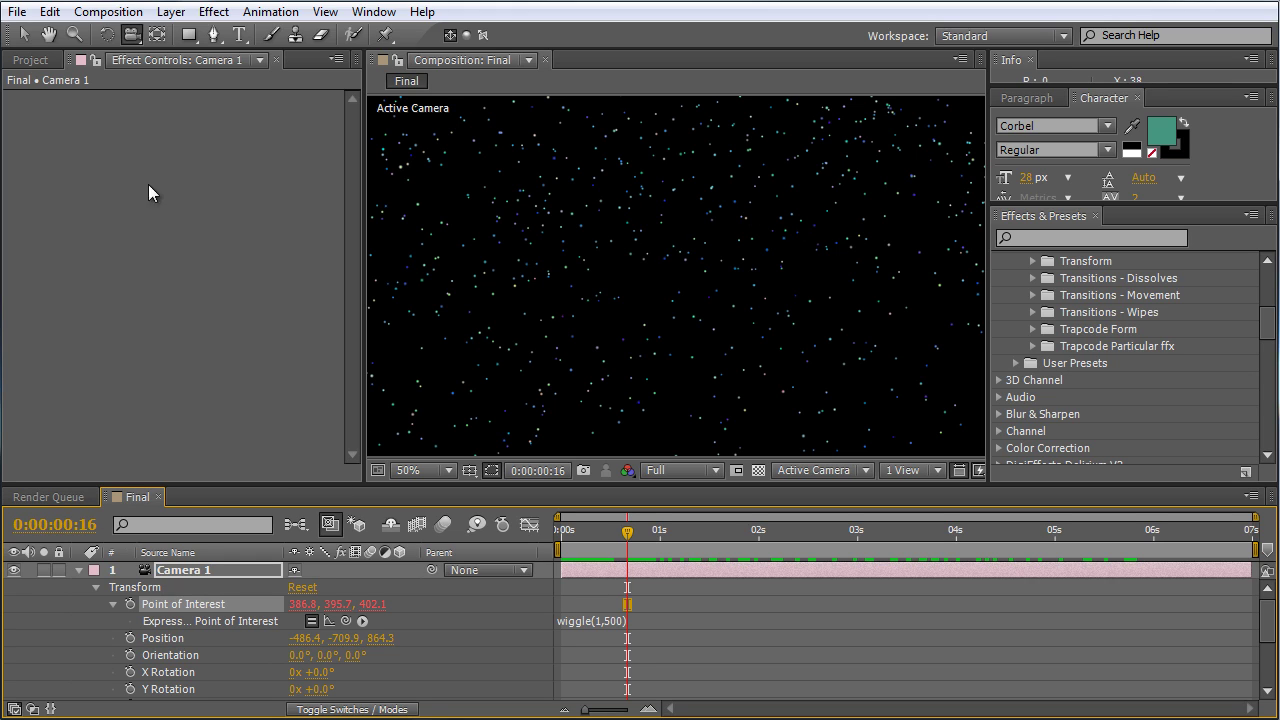
Enable motion blur for the composition and the Particular Stars layer, and check the streaks at 0:00:04:04
click(79, 572)
click(127, 589)
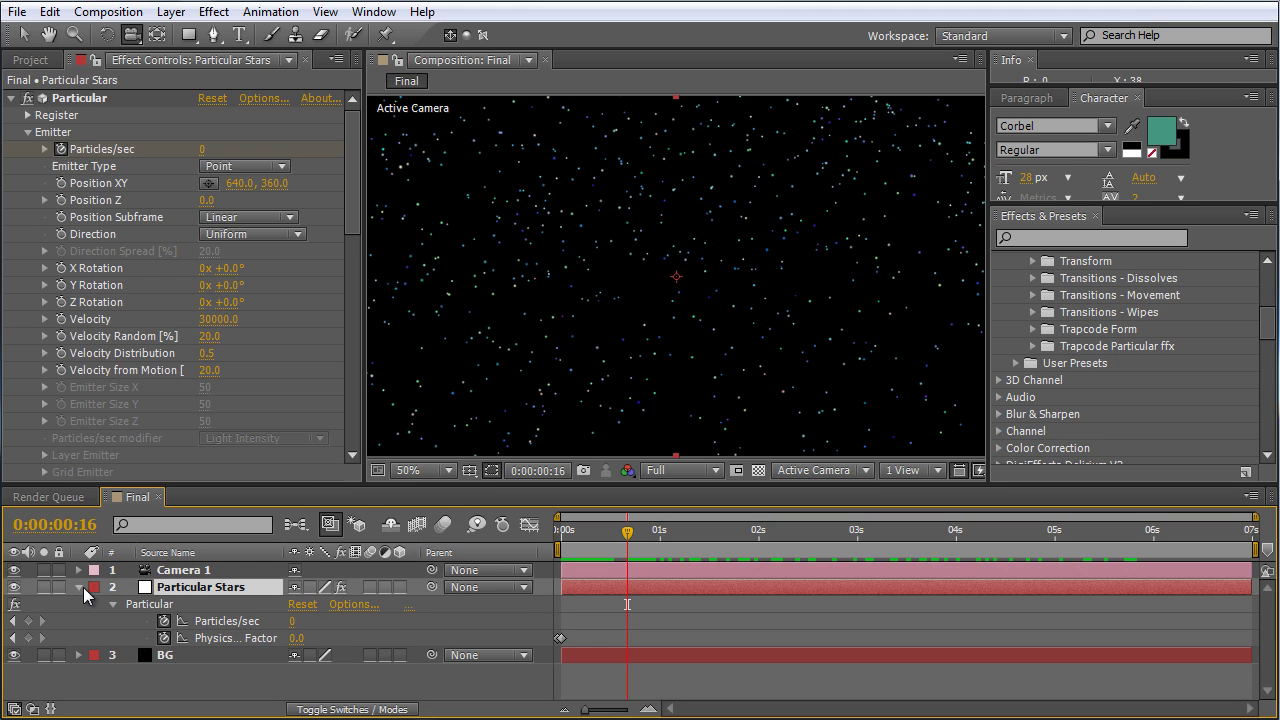
click(80, 587)
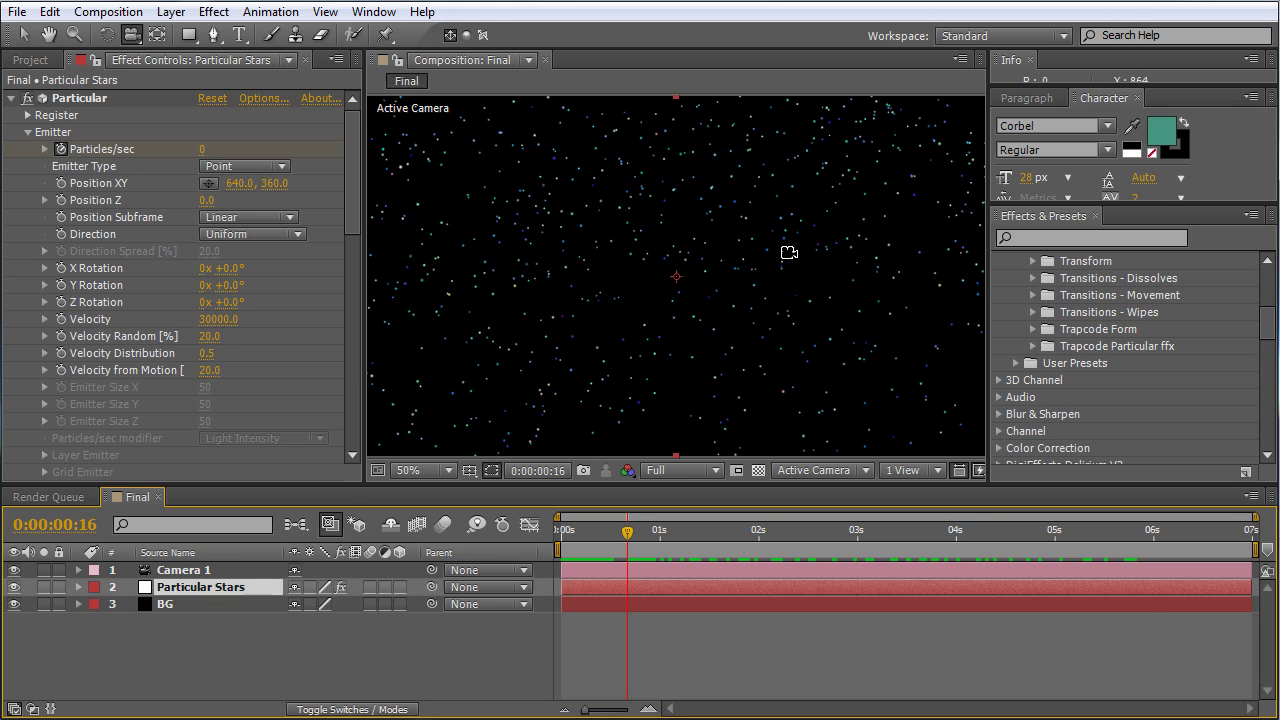
click(446, 526)
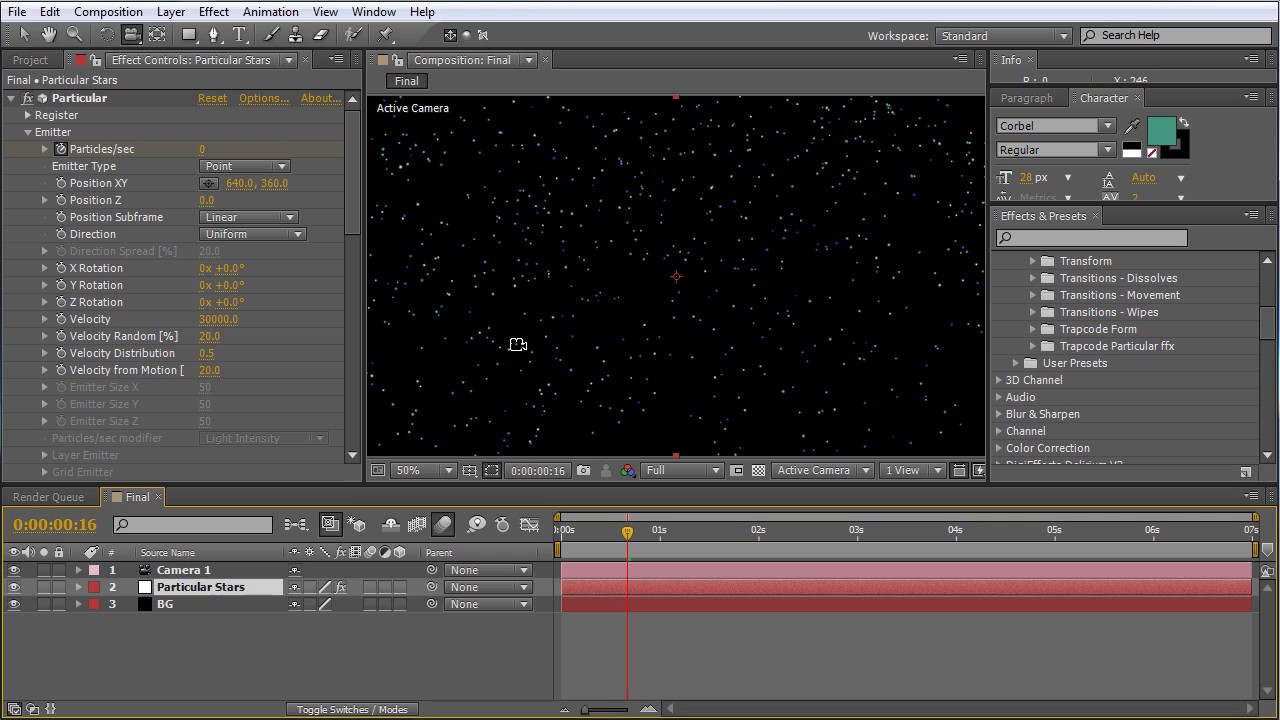
click(368, 590)
mouse_move(628, 533)
mouse_down()
mouse_move(998, 553)
mouse_move(972, 560)
mouse_up()
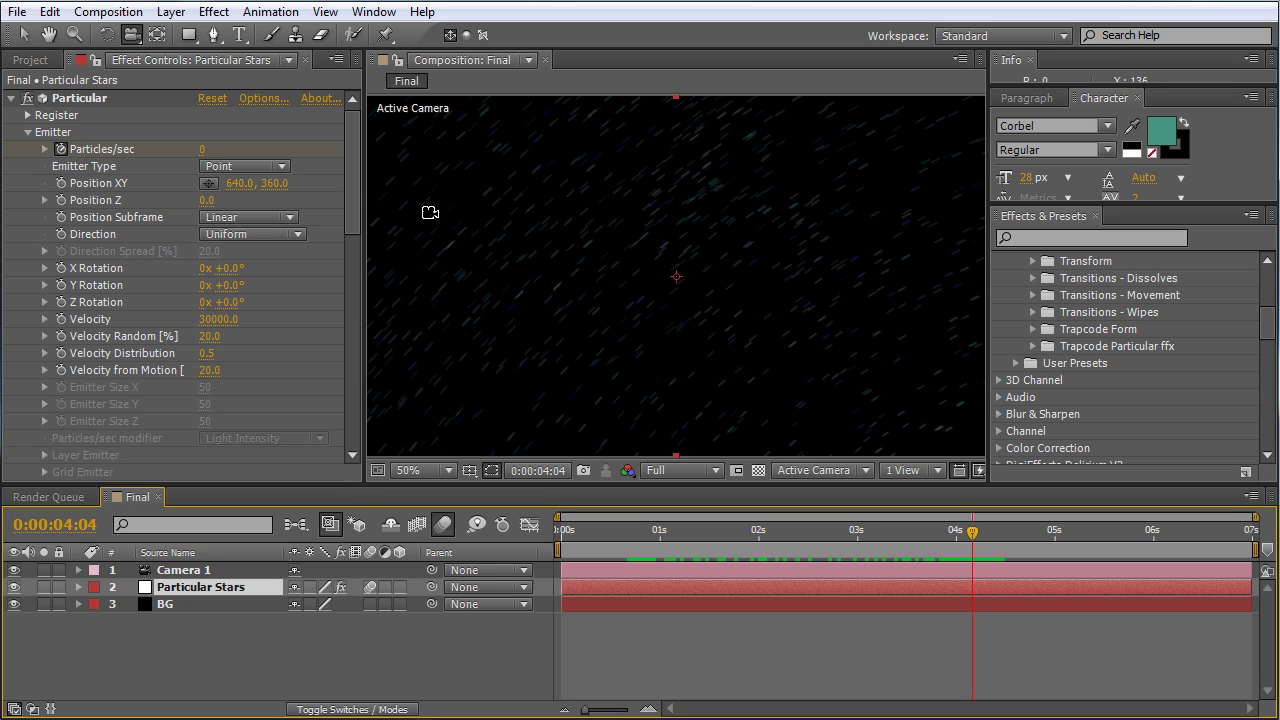
Expand the Rendering group of the Particular effect and its Motion Blur settings
drag(352, 149, 361, 414)
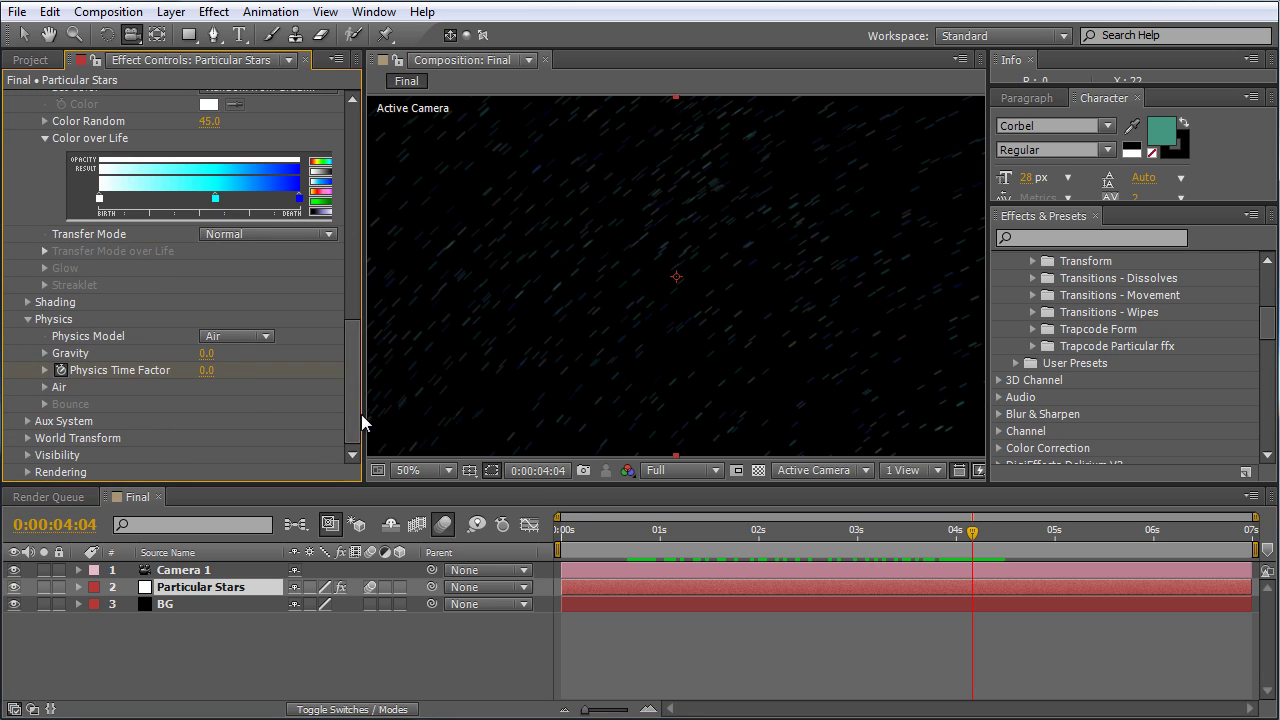
click(28, 472)
click(44, 472)
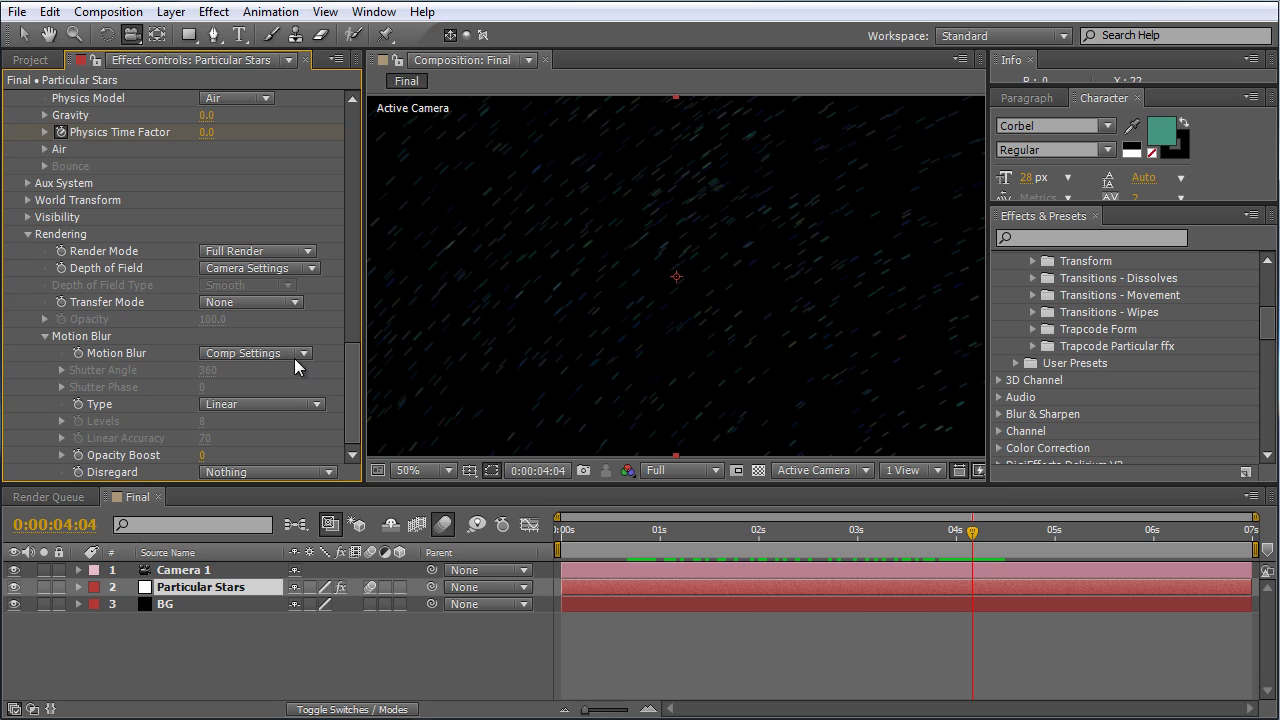
Turn off the layer and composition motion blur, and set Particular's own Motion Blur option to On
click(370, 587)
click(370, 587)
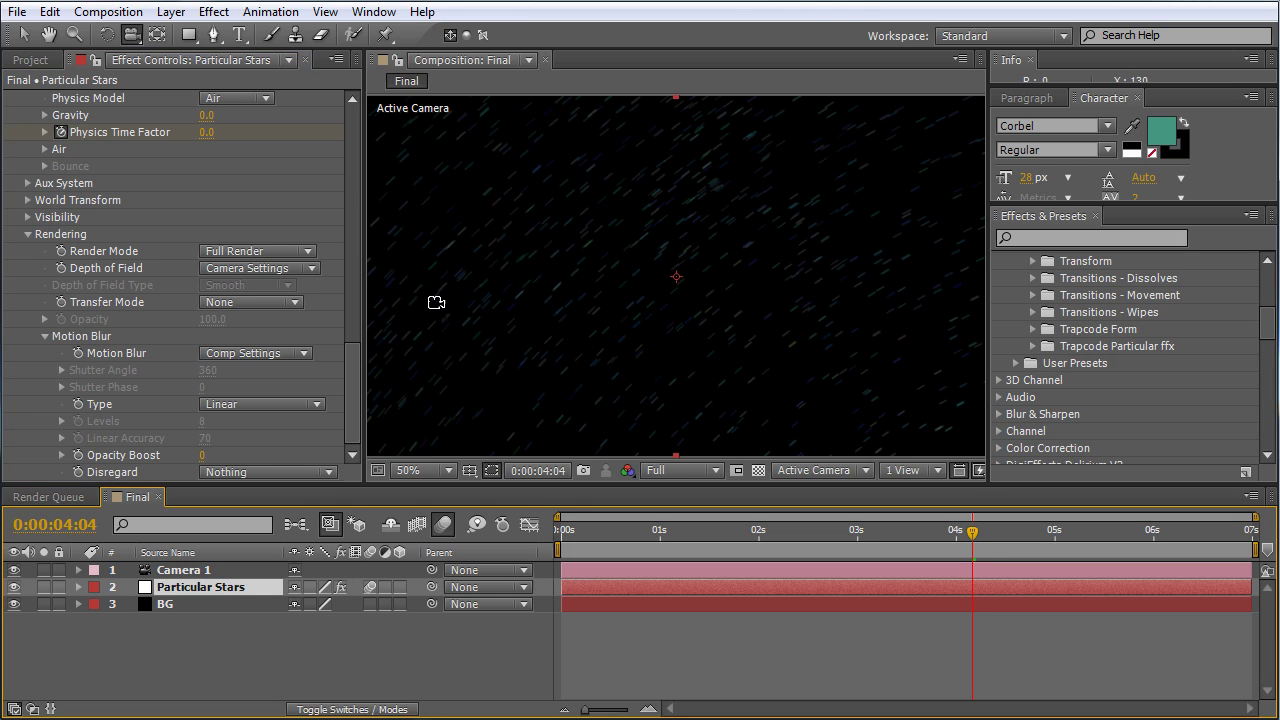
click(371, 587)
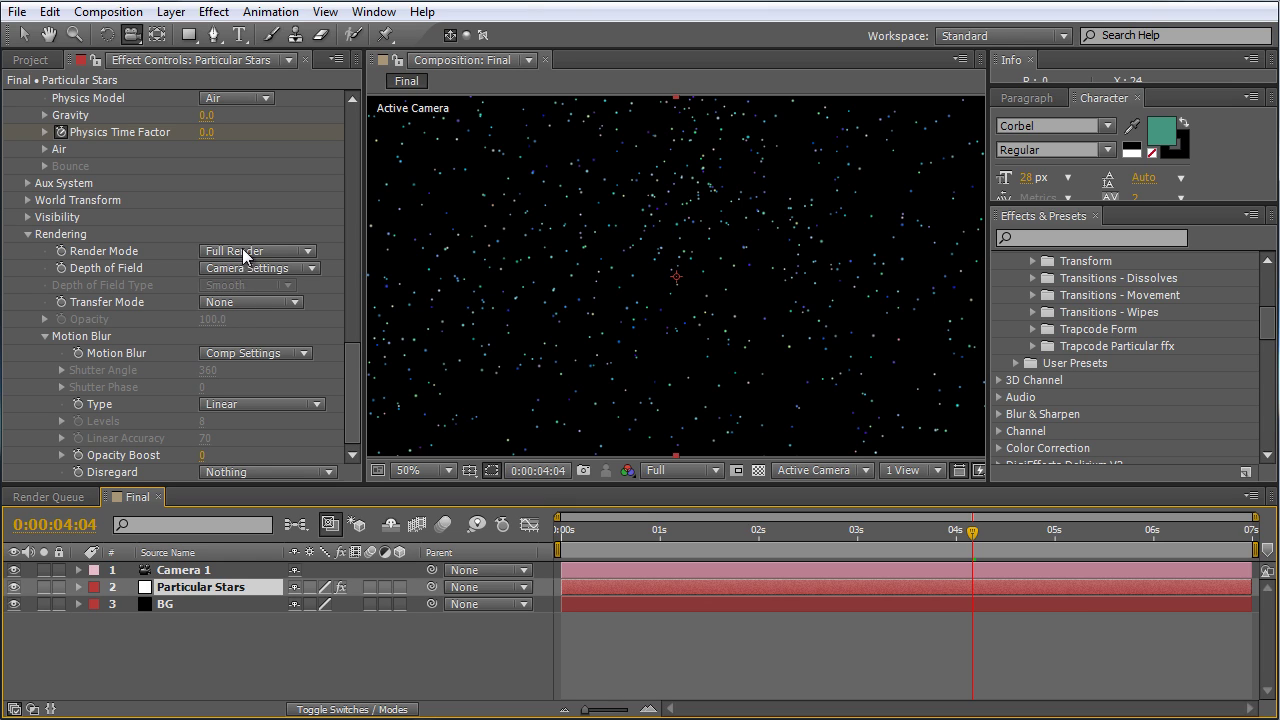
click(260, 364)
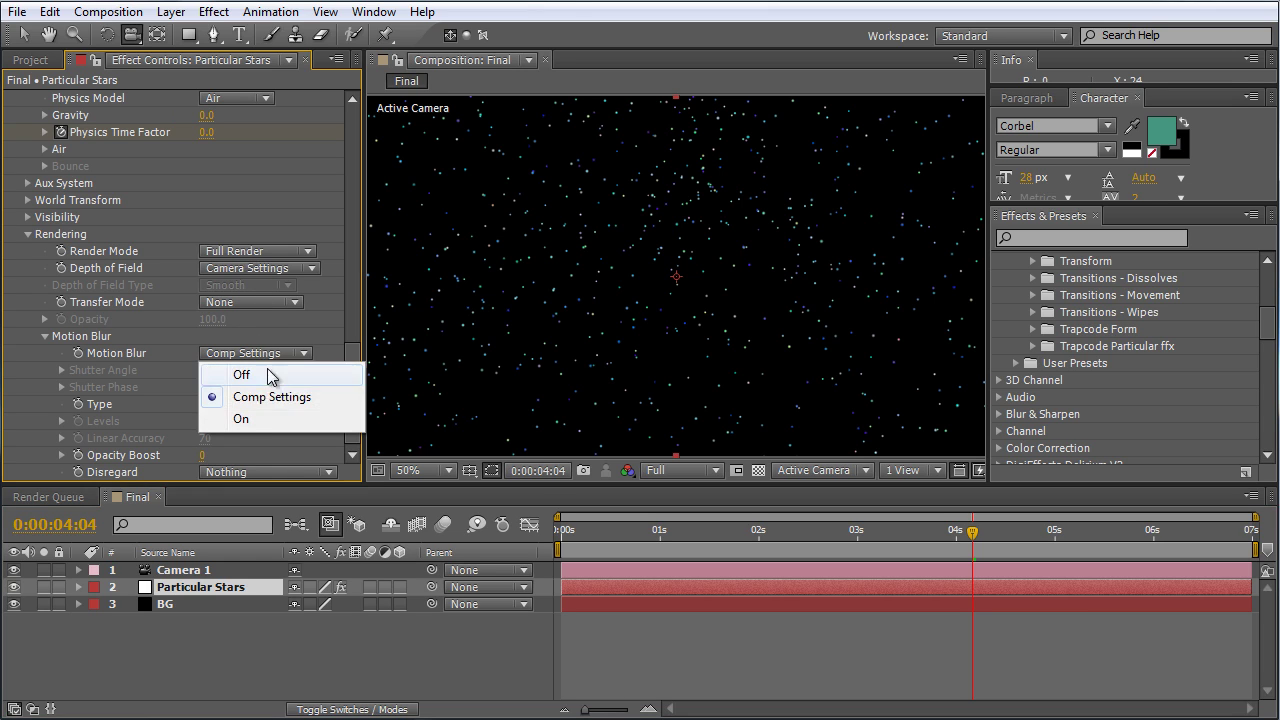
click(258, 419)
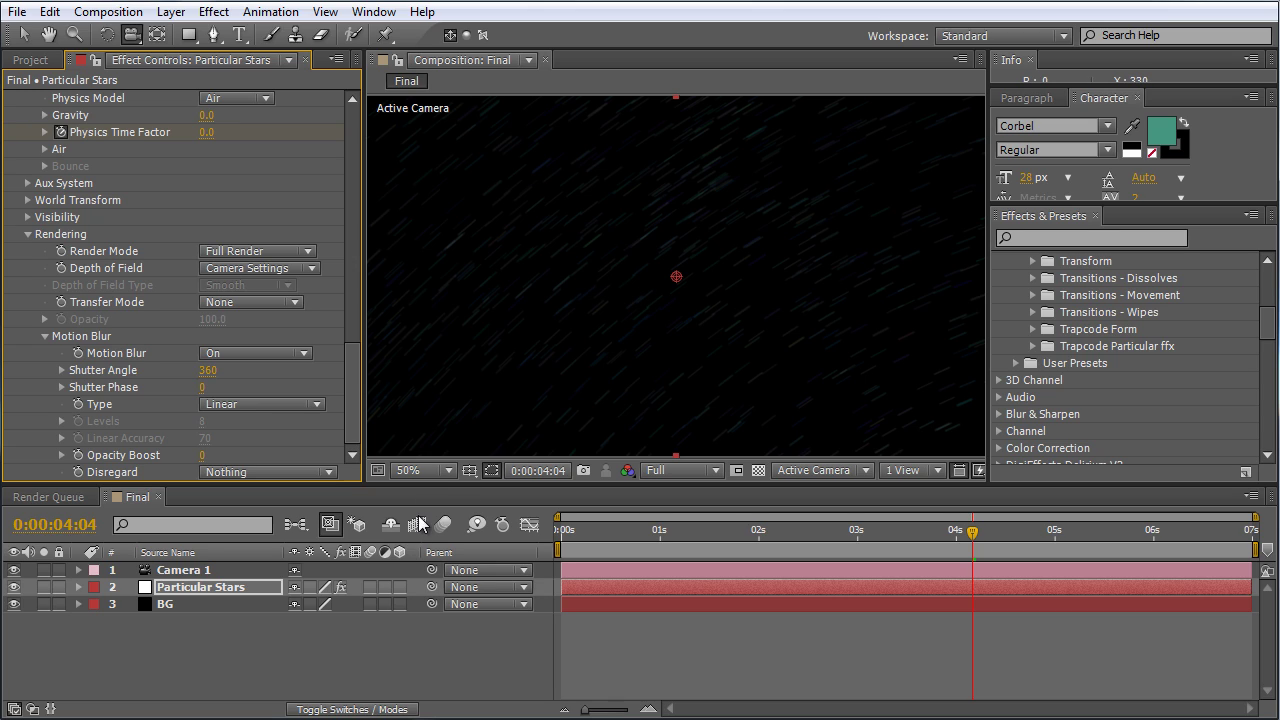
Re-enable motion blur for the Particular Stars layer and the composition, and set Particular's Motion Blur to Comp Settings
click(368, 587)
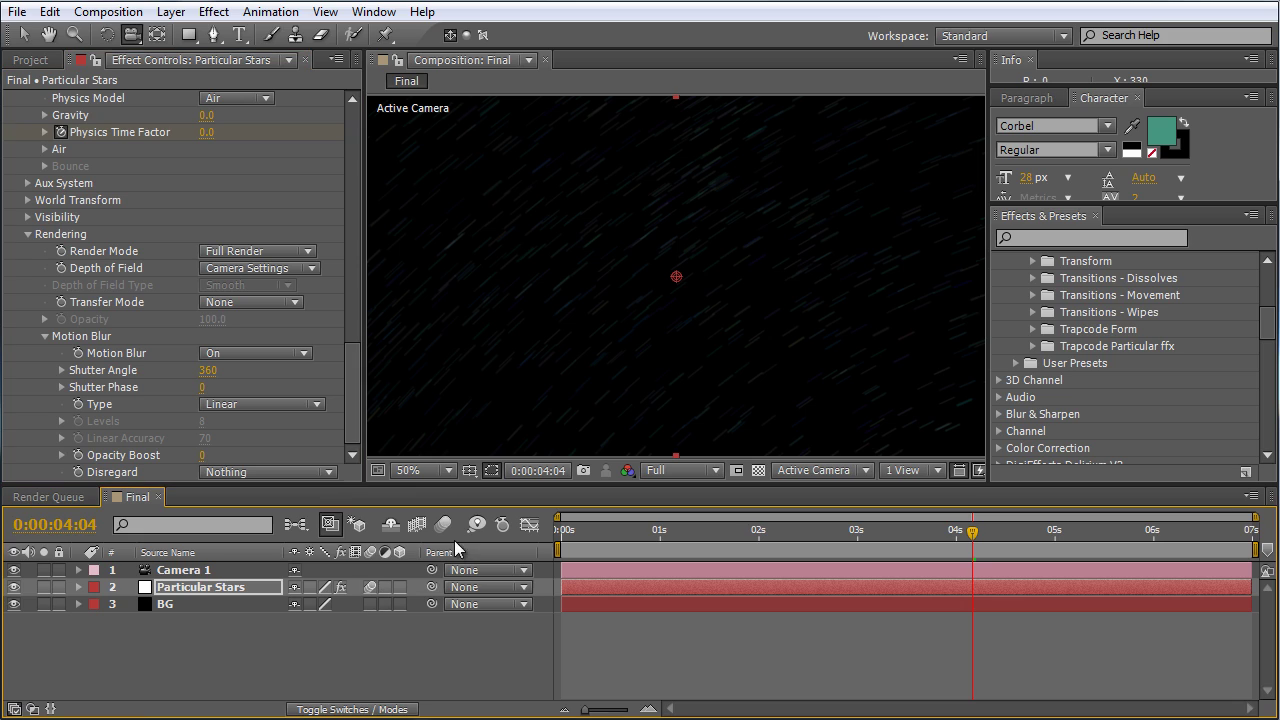
click(264, 347)
click(268, 393)
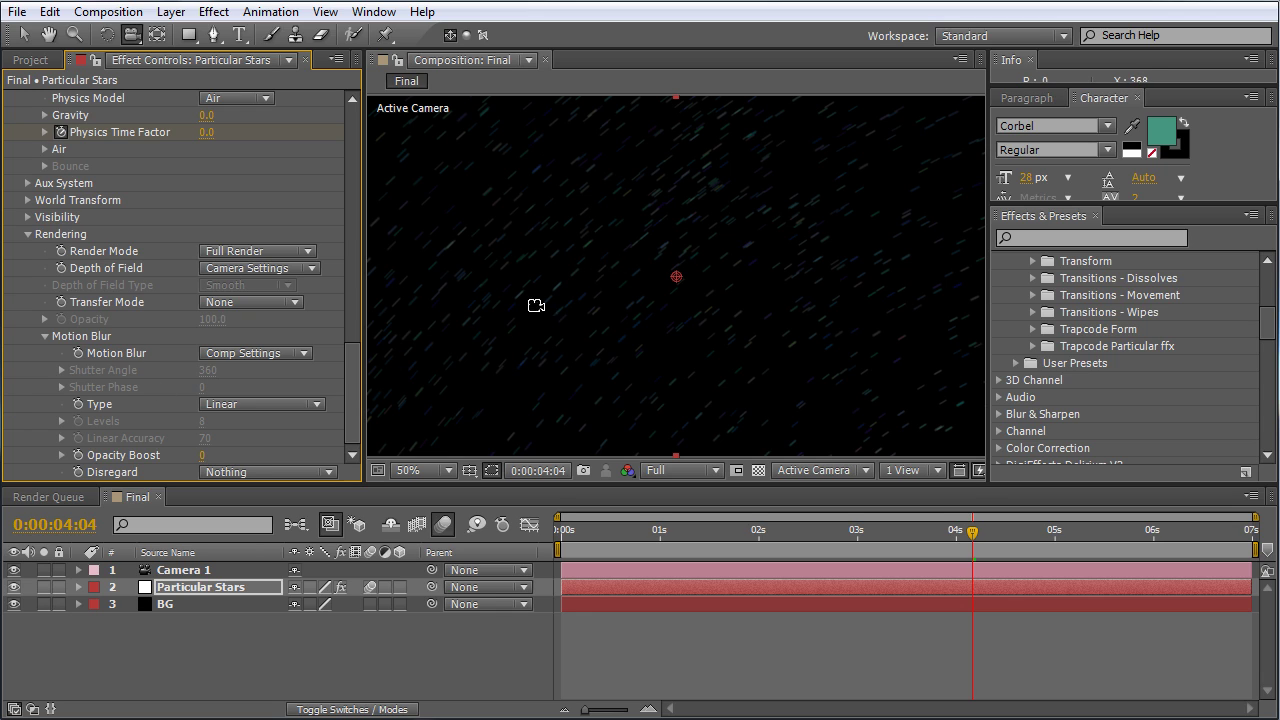
Set Particular's Motion Blur to On, and test an Opacity Boost of 13 before returning it to 0 at 0:00:00:13
click(286, 355)
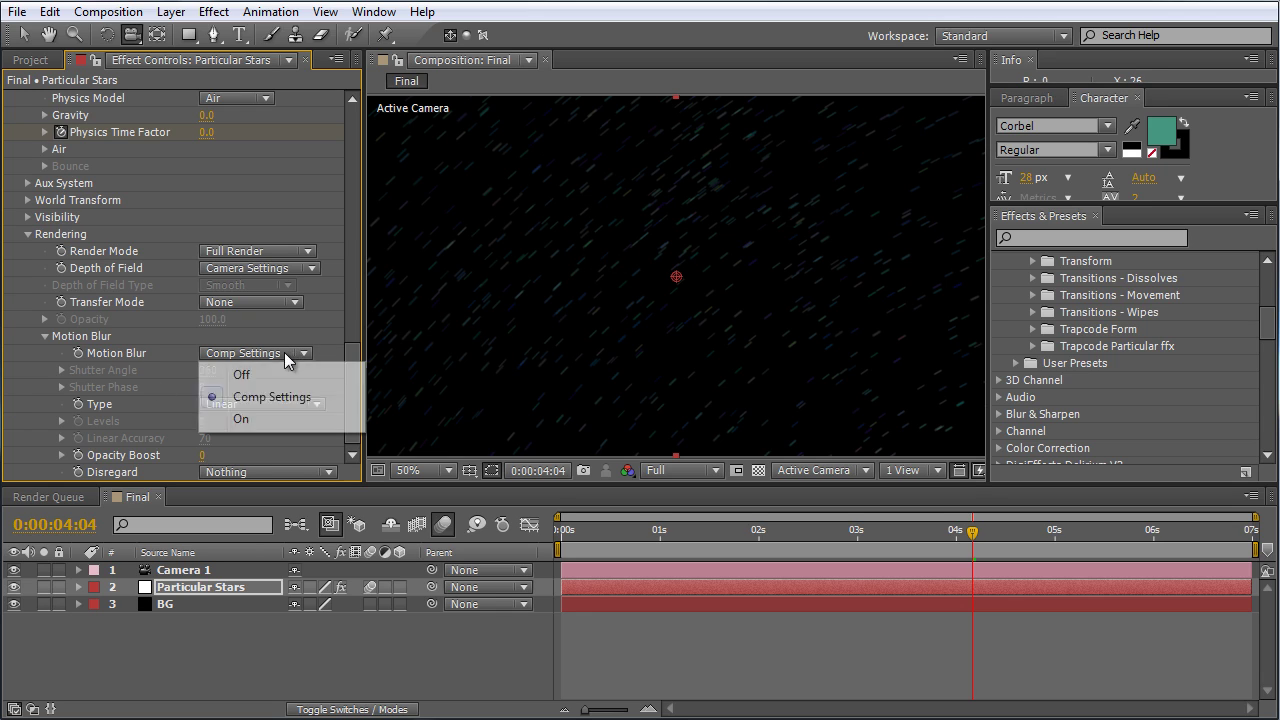
click(283, 420)
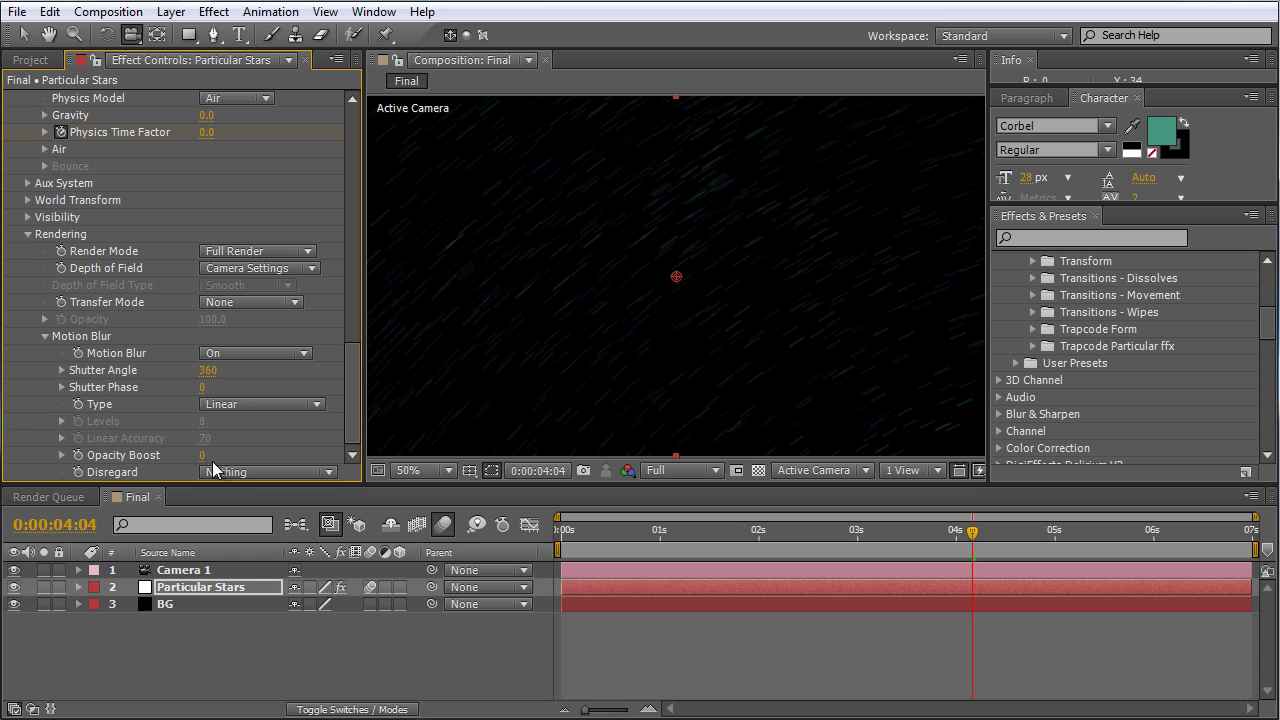
drag(204, 455, 212, 455)
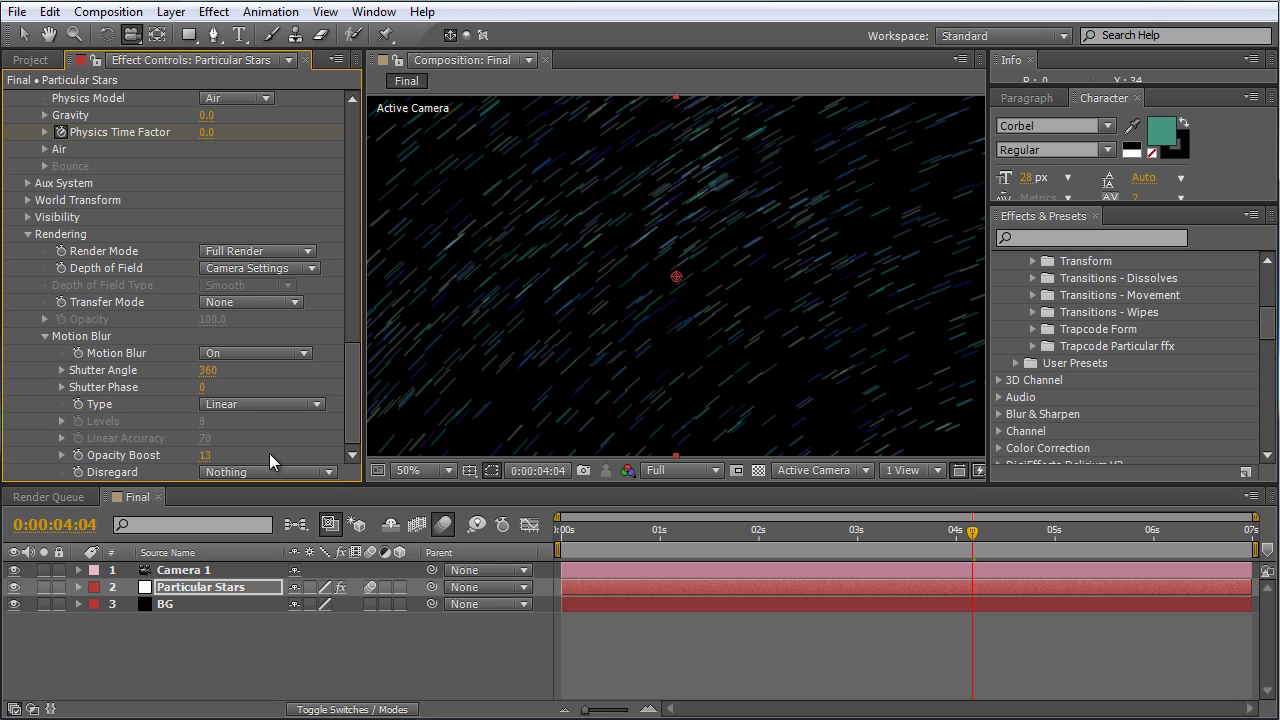
mouse_move(566, 531)
mouse_down()
mouse_move(541, 545)
mouse_move(614, 542)
mouse_up()
drag(205, 456, 112, 456)
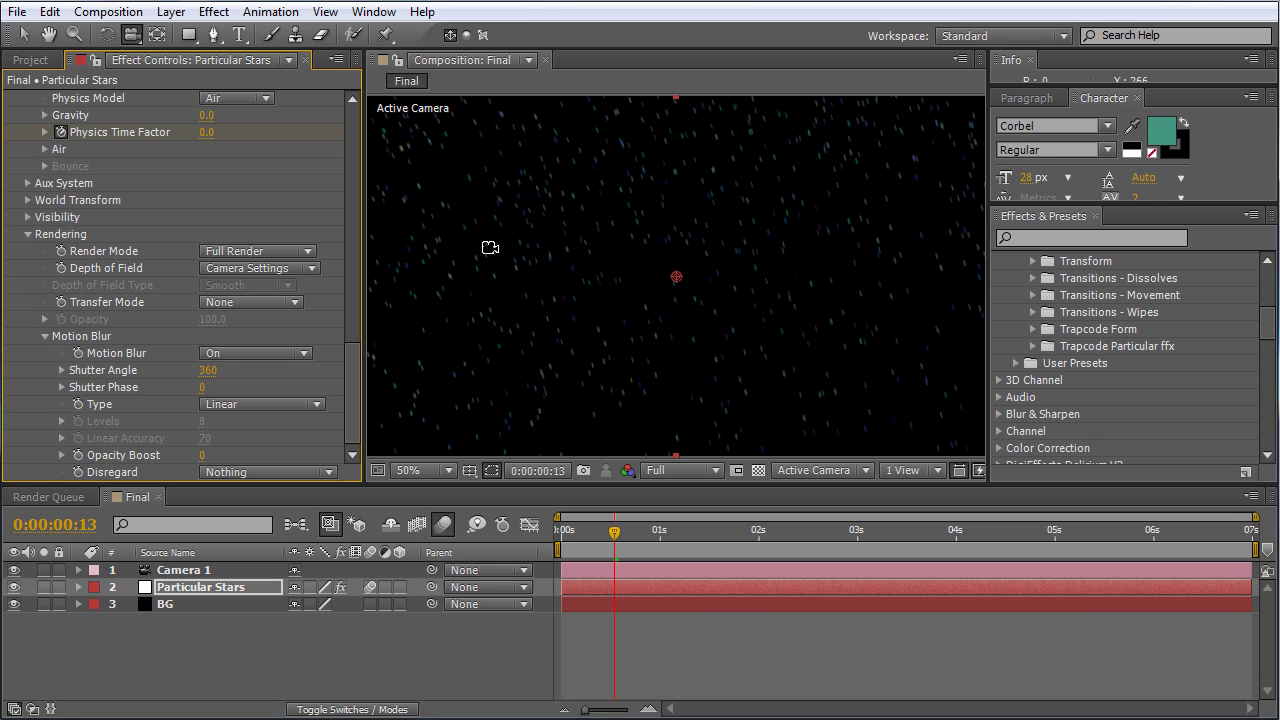
Raise the project's color bit depth by two levels from 8 bpc
click(30, 60)
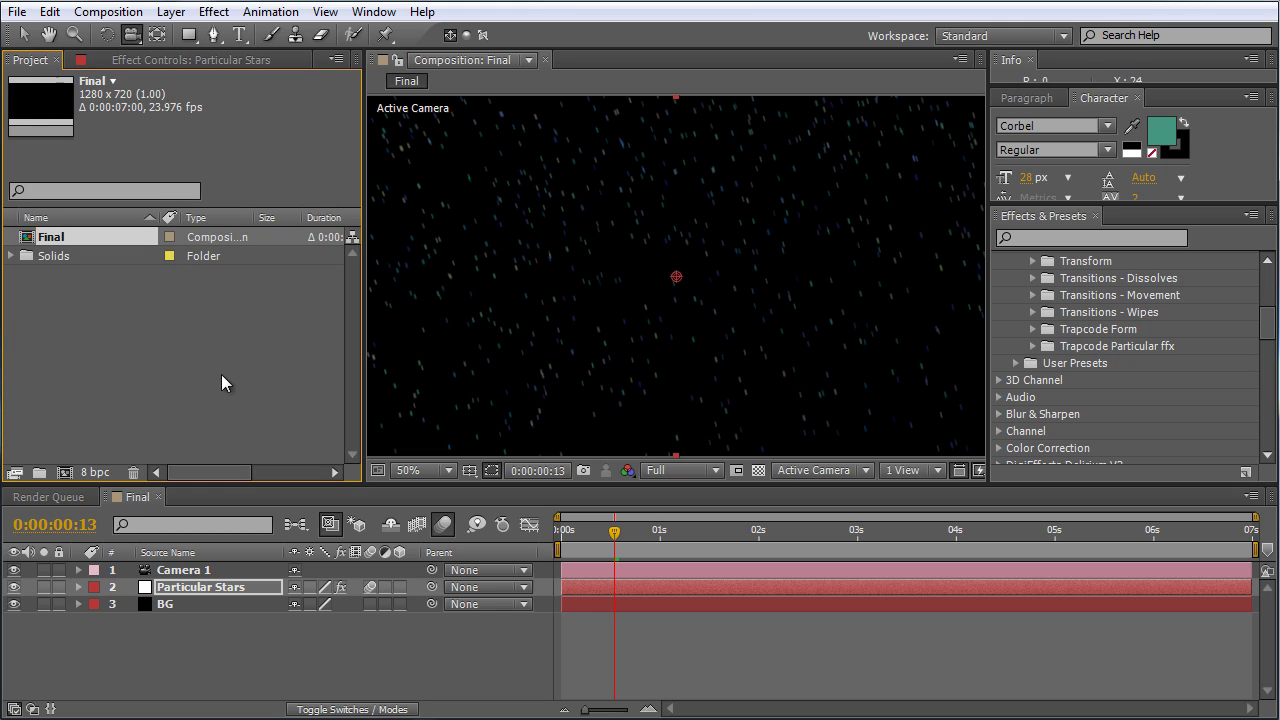
alt+click(98, 472)
alt+click(98, 472)
Set the birth color stop of the Particular Stars Color over Life gradient to R 5, G 5, B 5
click(164, 60)
drag(351, 363, 355, 270)
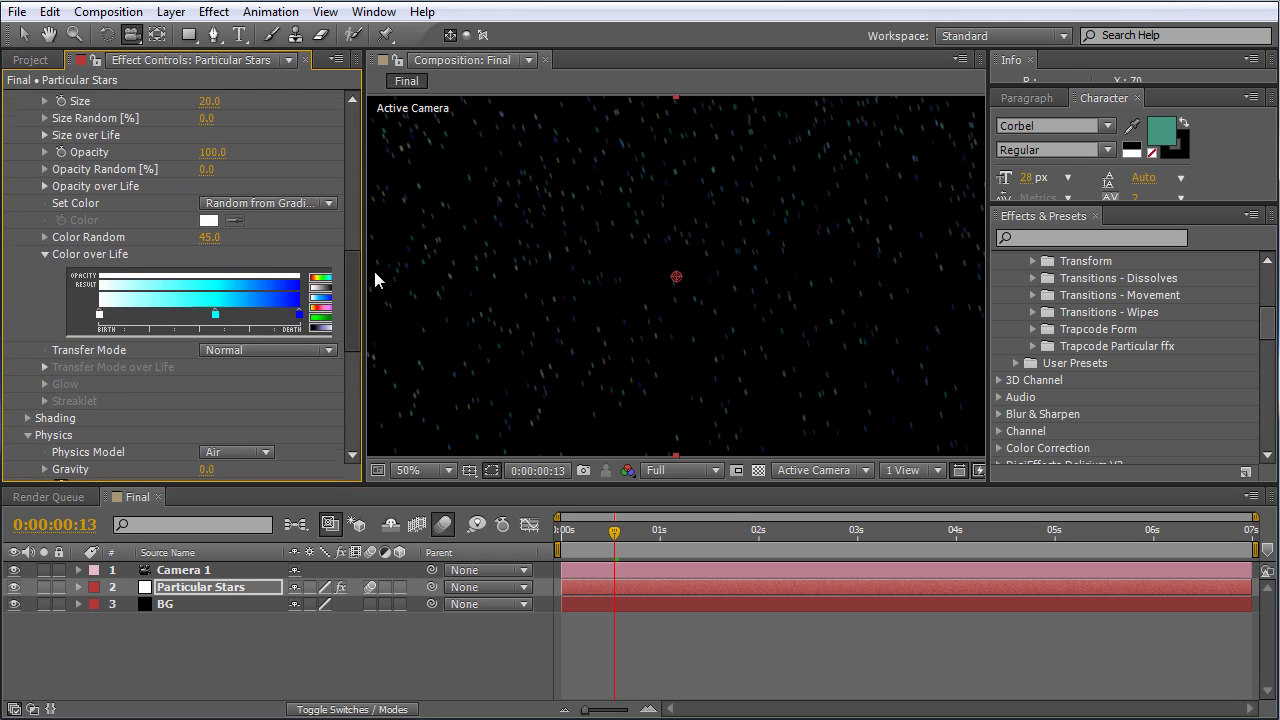
double_click(100, 318)
drag(623, 131, 632, 154)
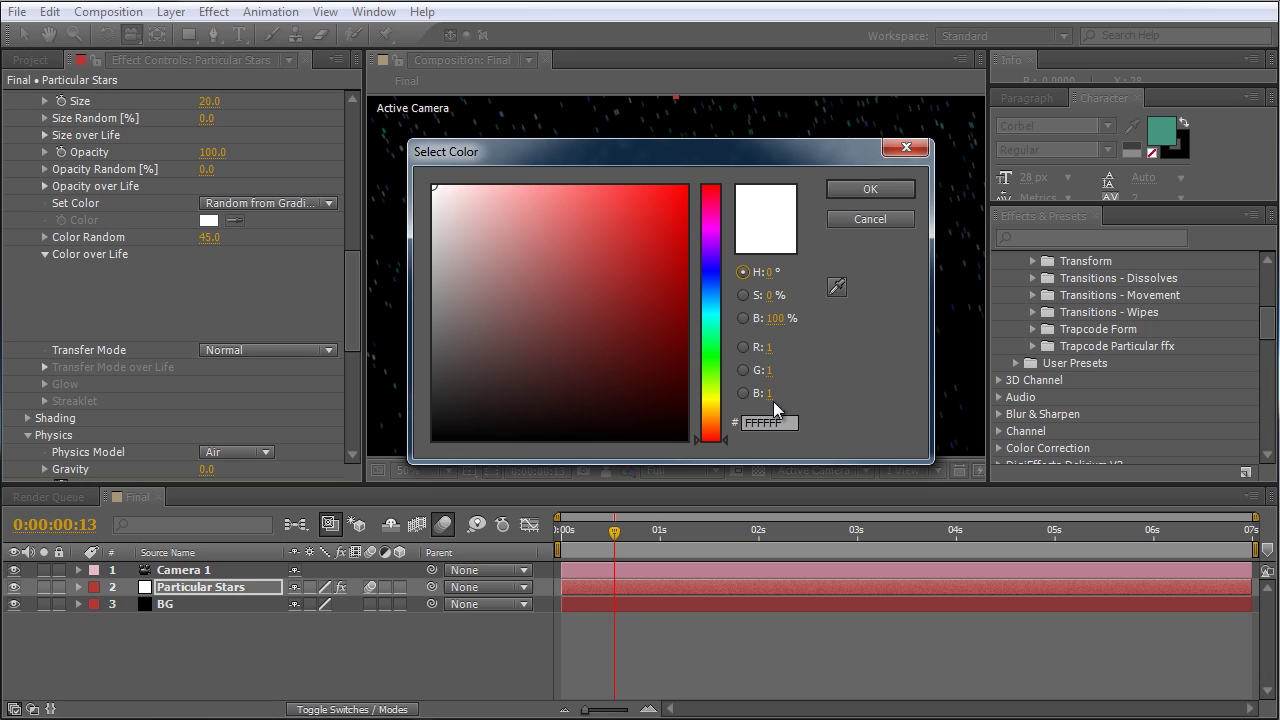
click(743, 347)
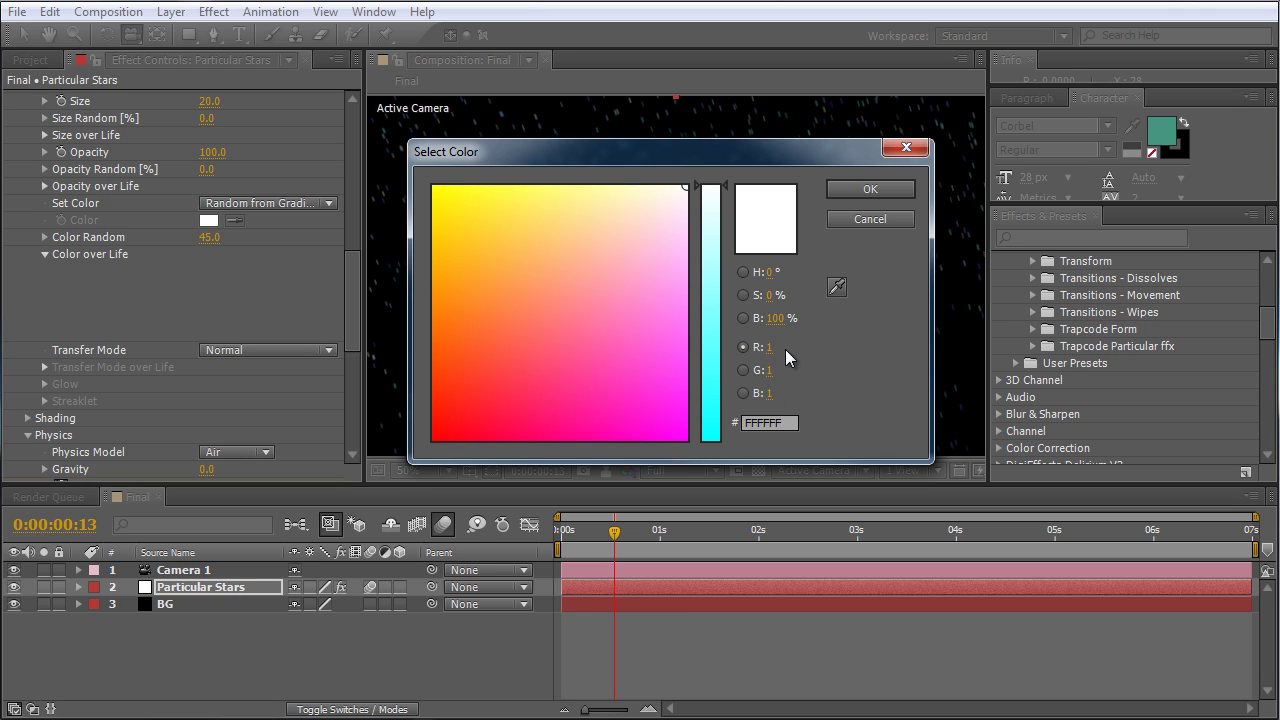
click(770, 347)
text(5)
key(Tab)
text(5)
key(Tab)
text(5)
click(847, 186)
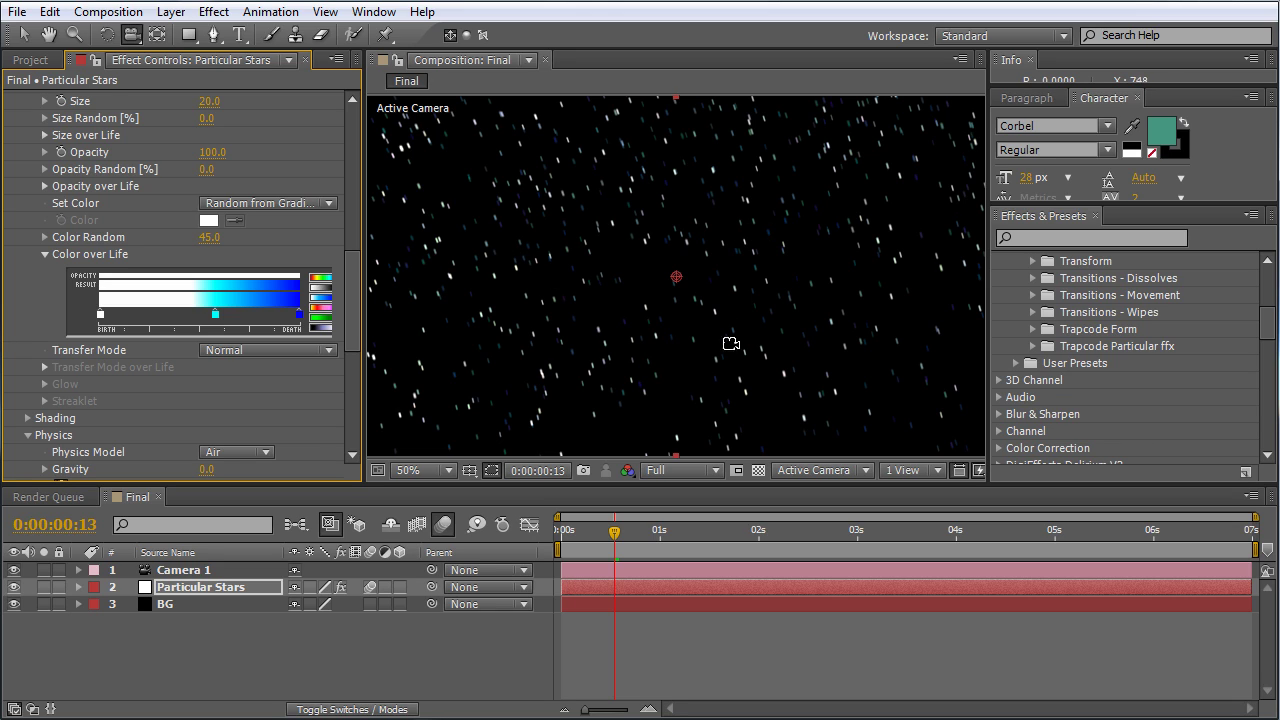
Set the middle cyan stop of the Color over Life gradient to R 1, G 1.25, B 2
double_click(215, 316)
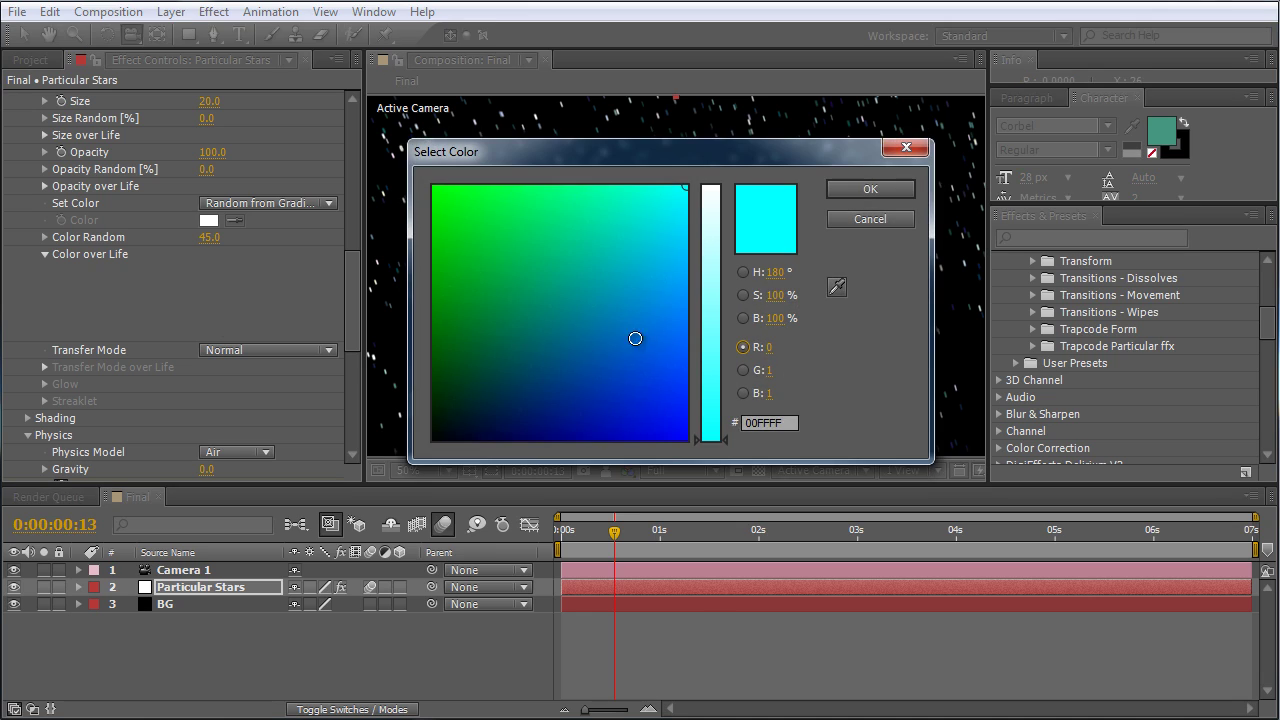
click(766, 347)
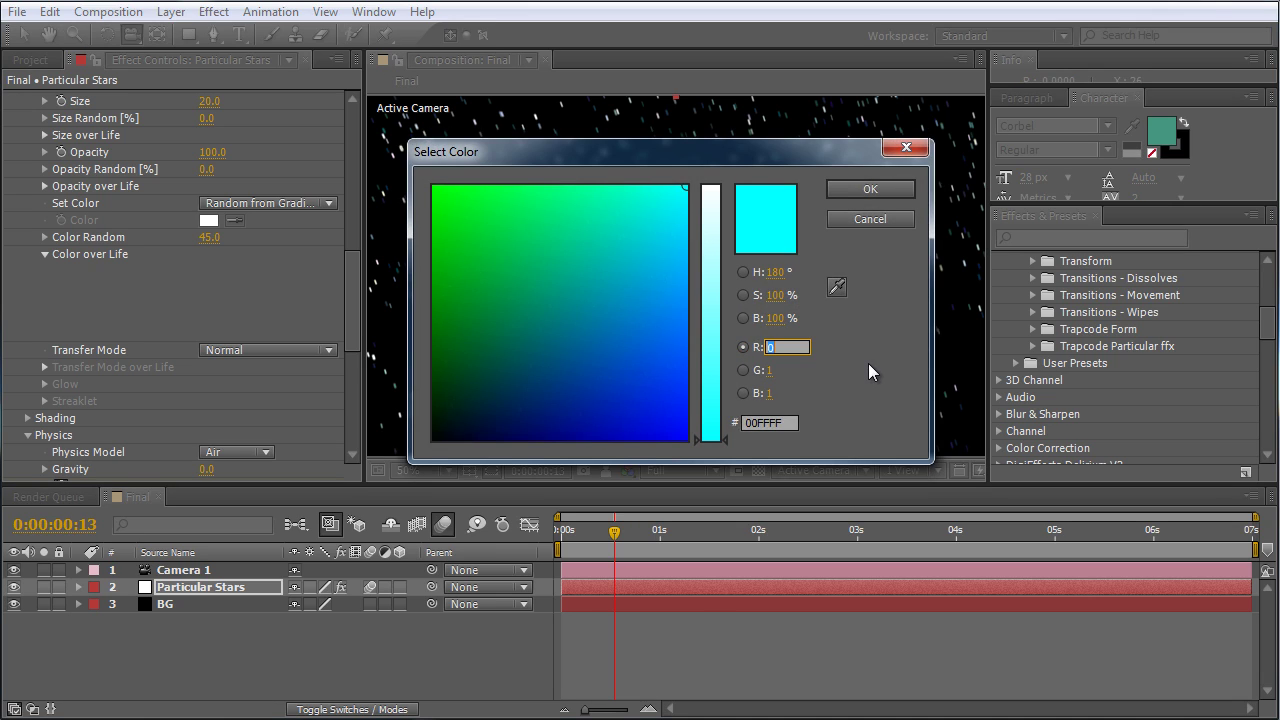
text(1)
key(Tab)
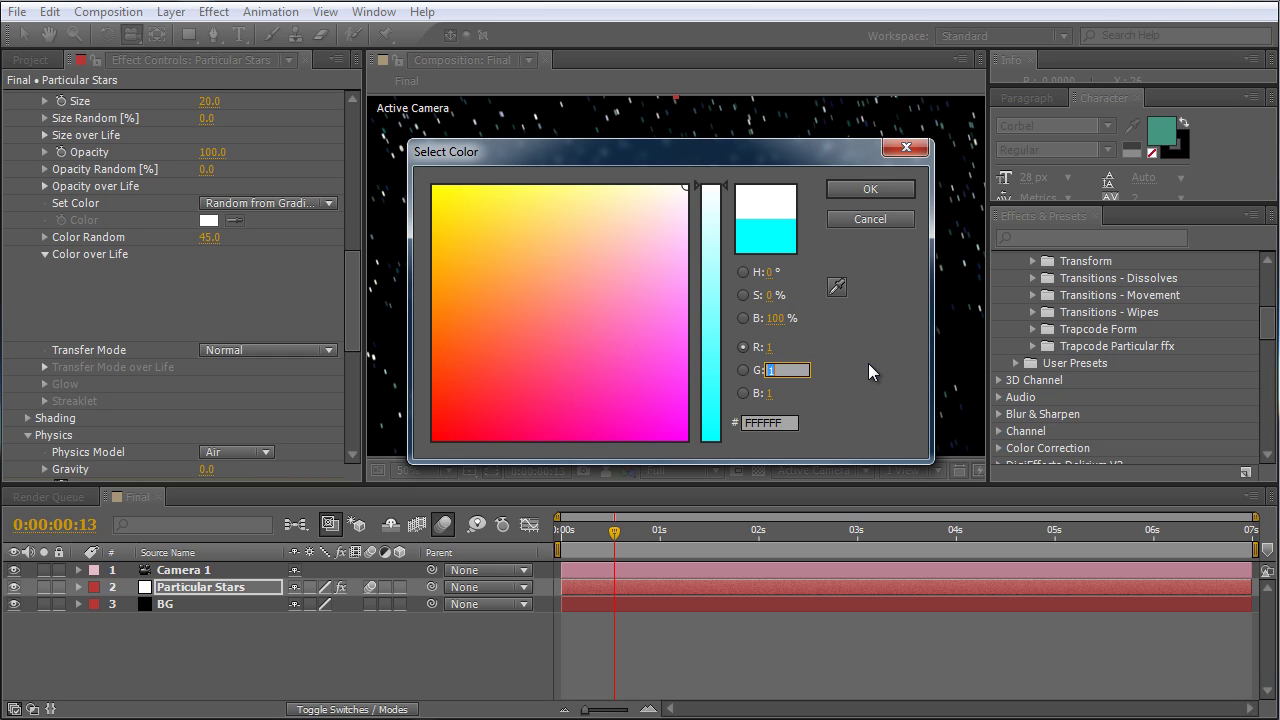
text(1.25)
key(Tab)
text(2)
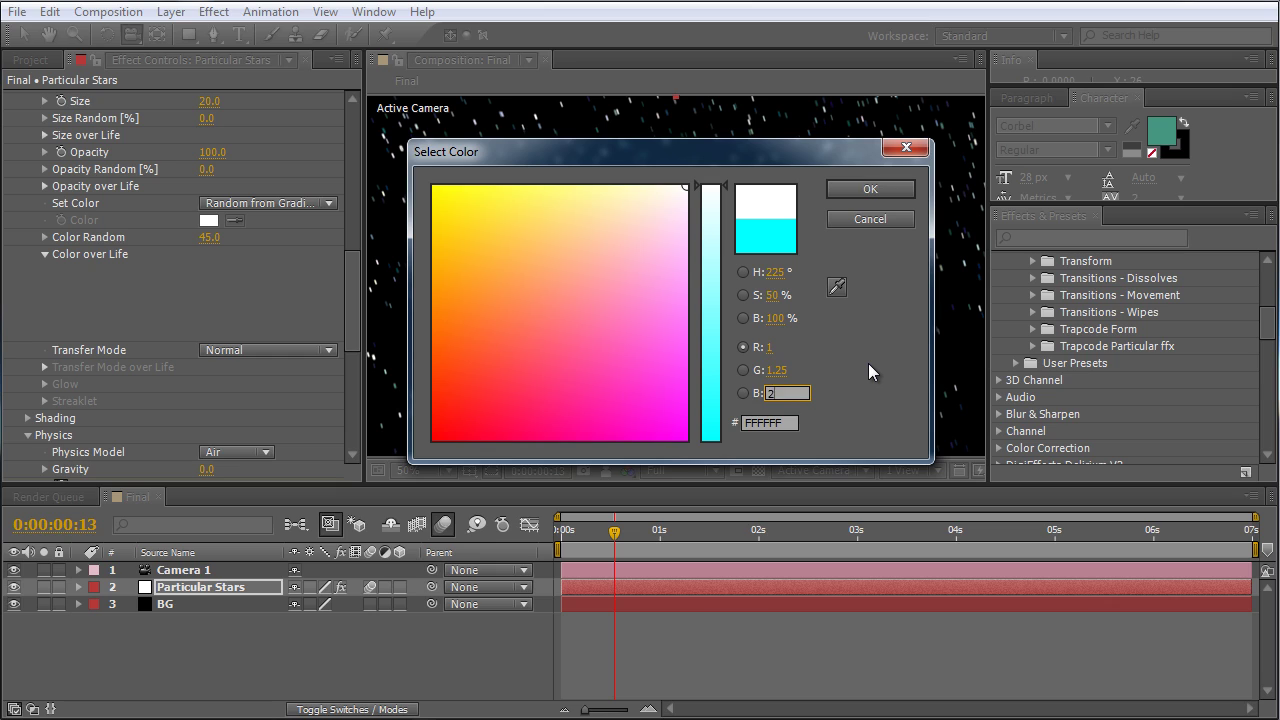
key(Tab)
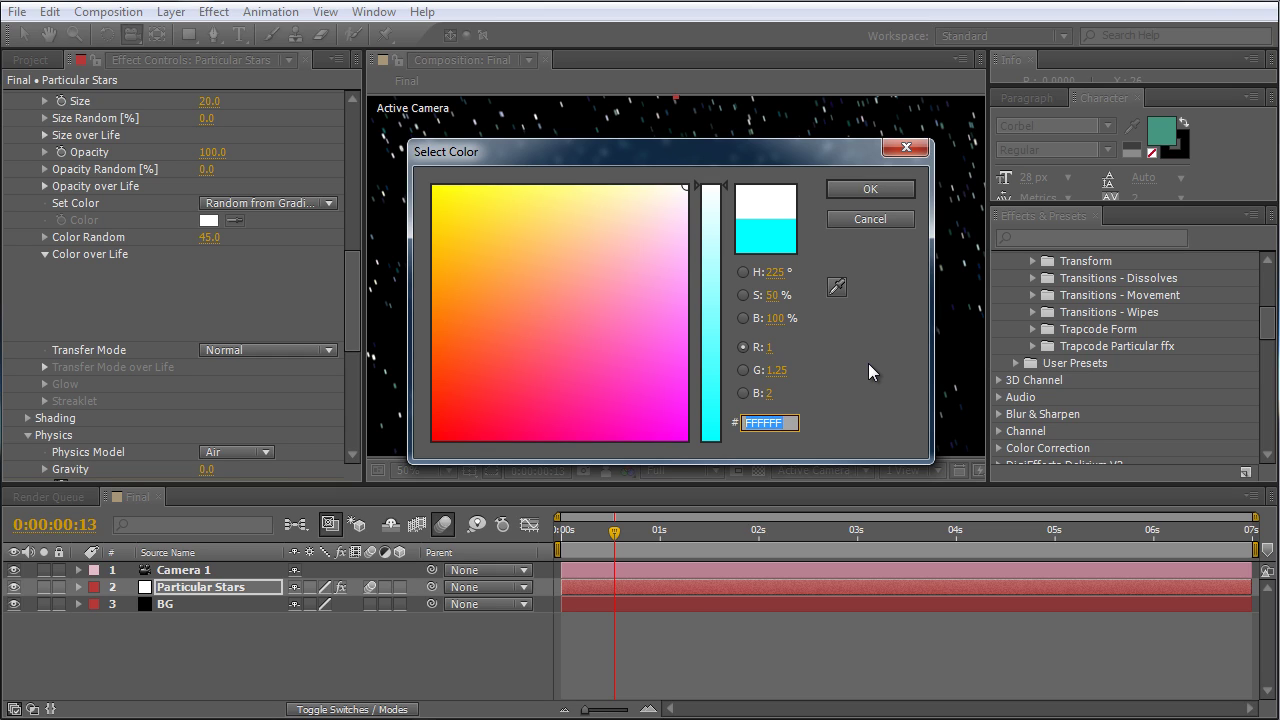
click(743, 273)
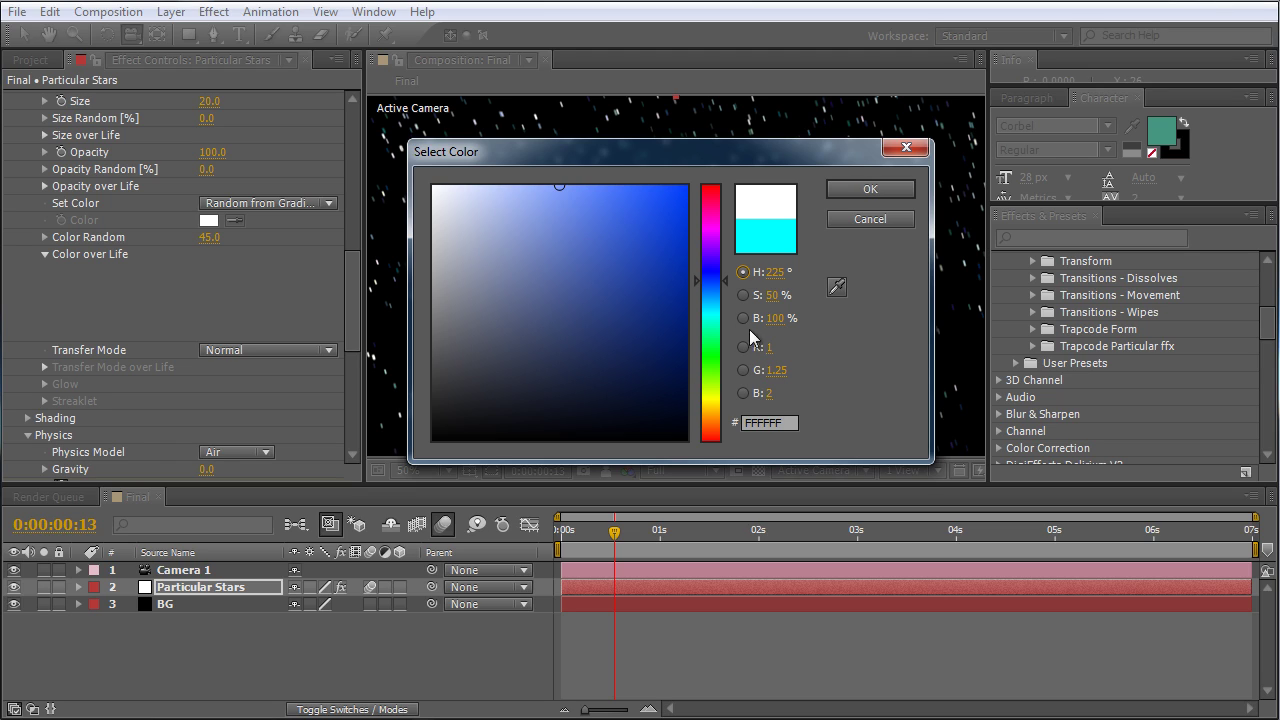
click(848, 190)
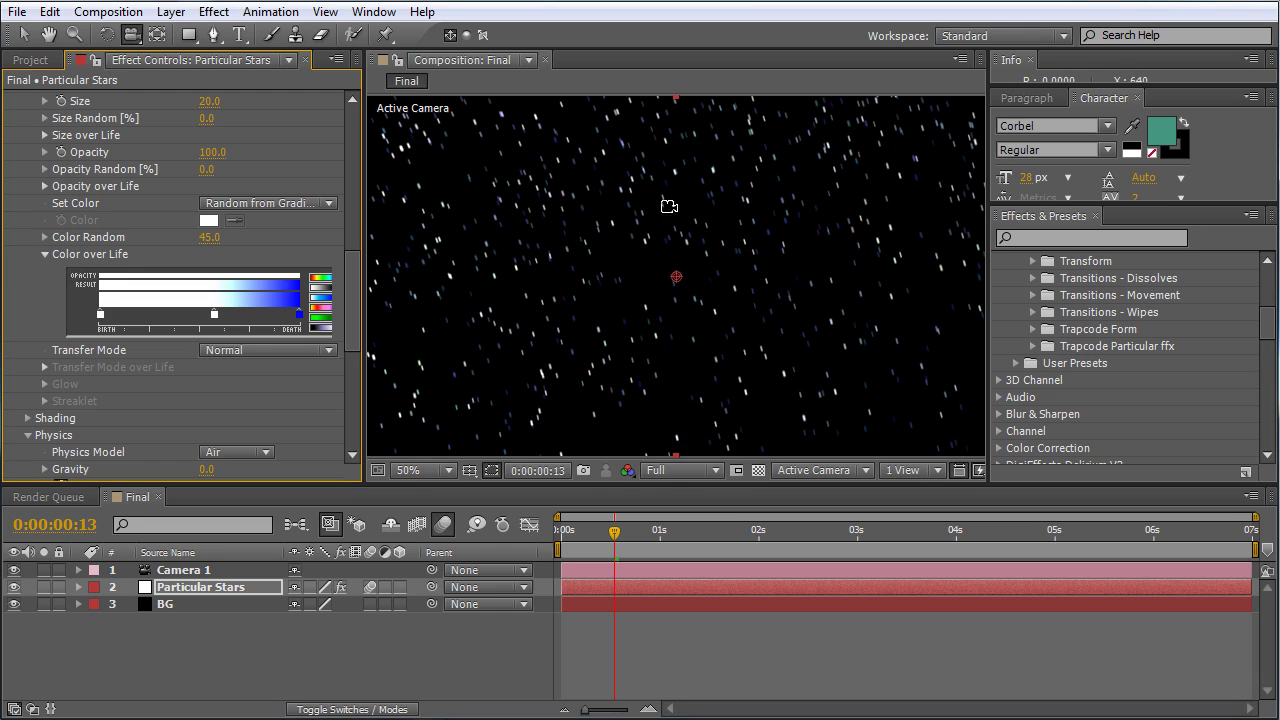
Set the blue death stop of the Color over Life gradient to R 1, G 2, B 3
click(217, 306)
double_click(298, 315)
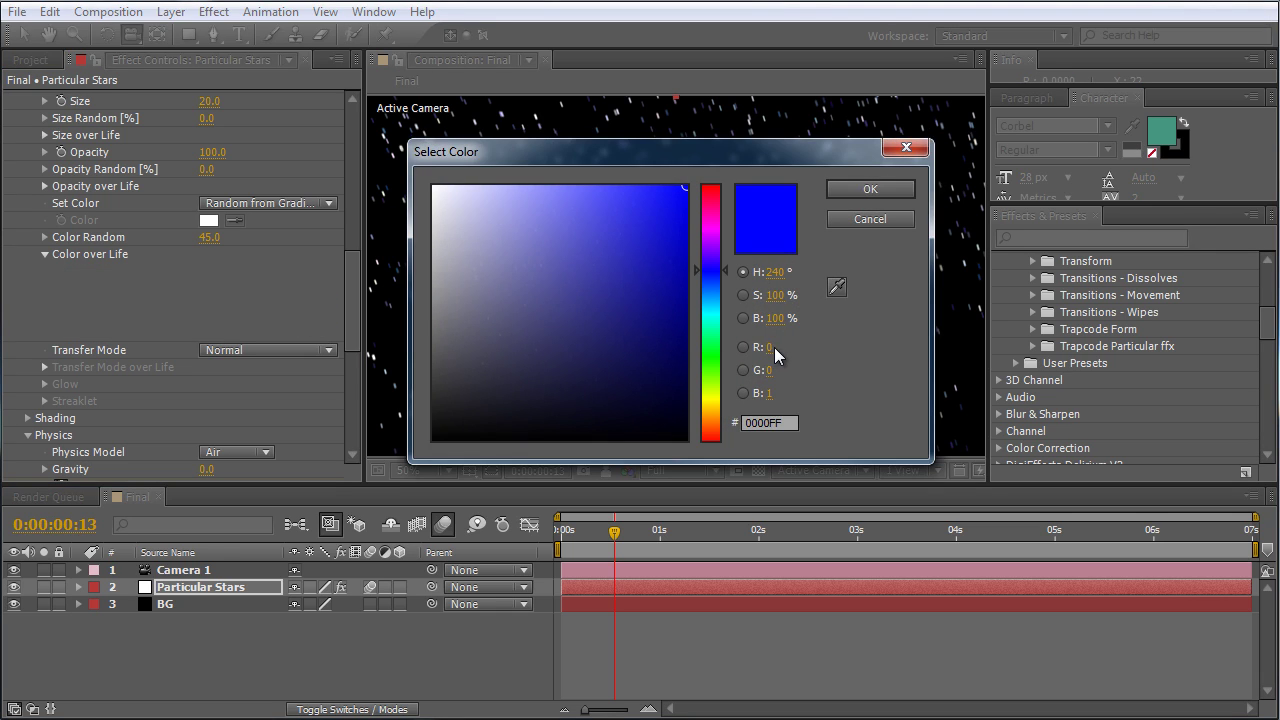
click(772, 347)
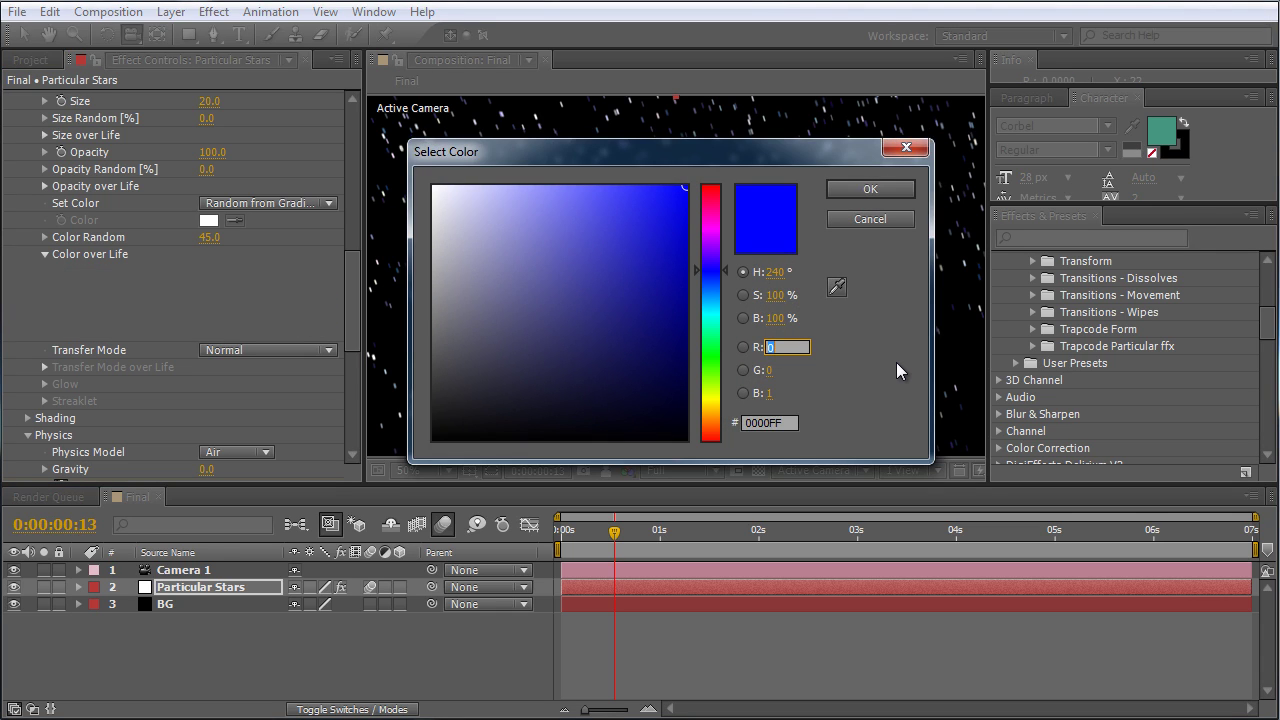
text(1)
key(Tab)
text(2)
key(Tab)
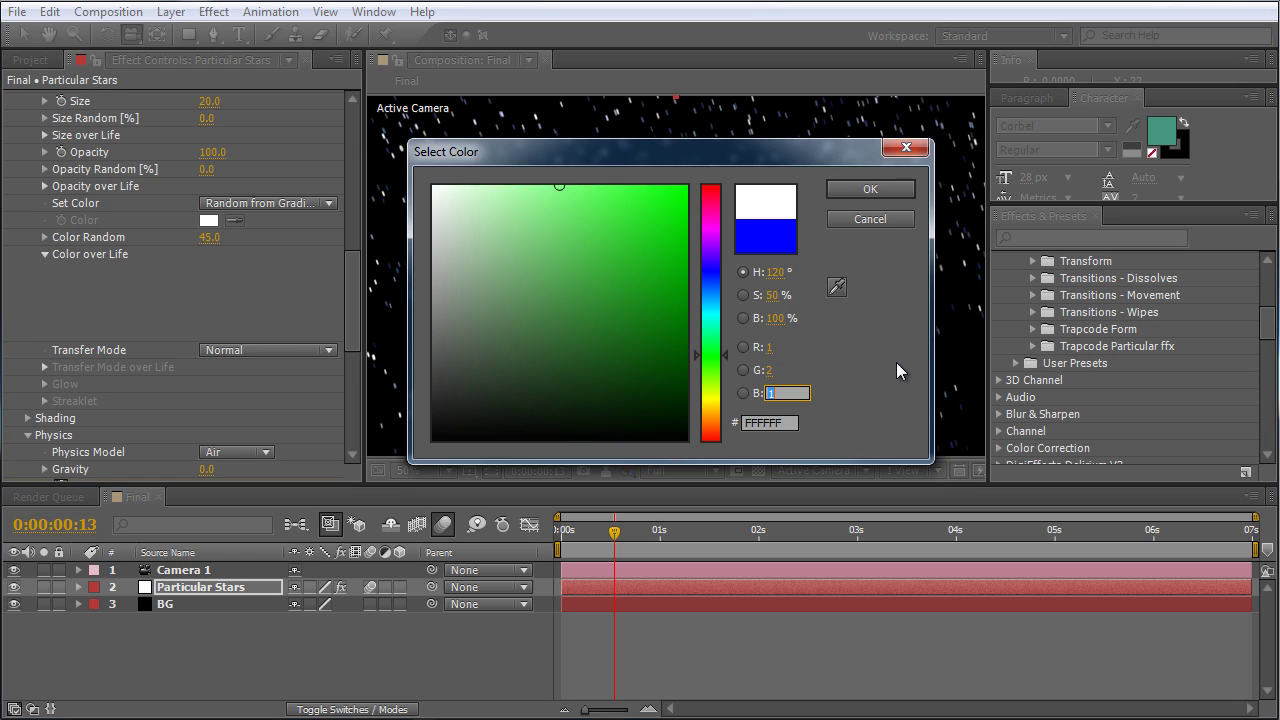
text(3)
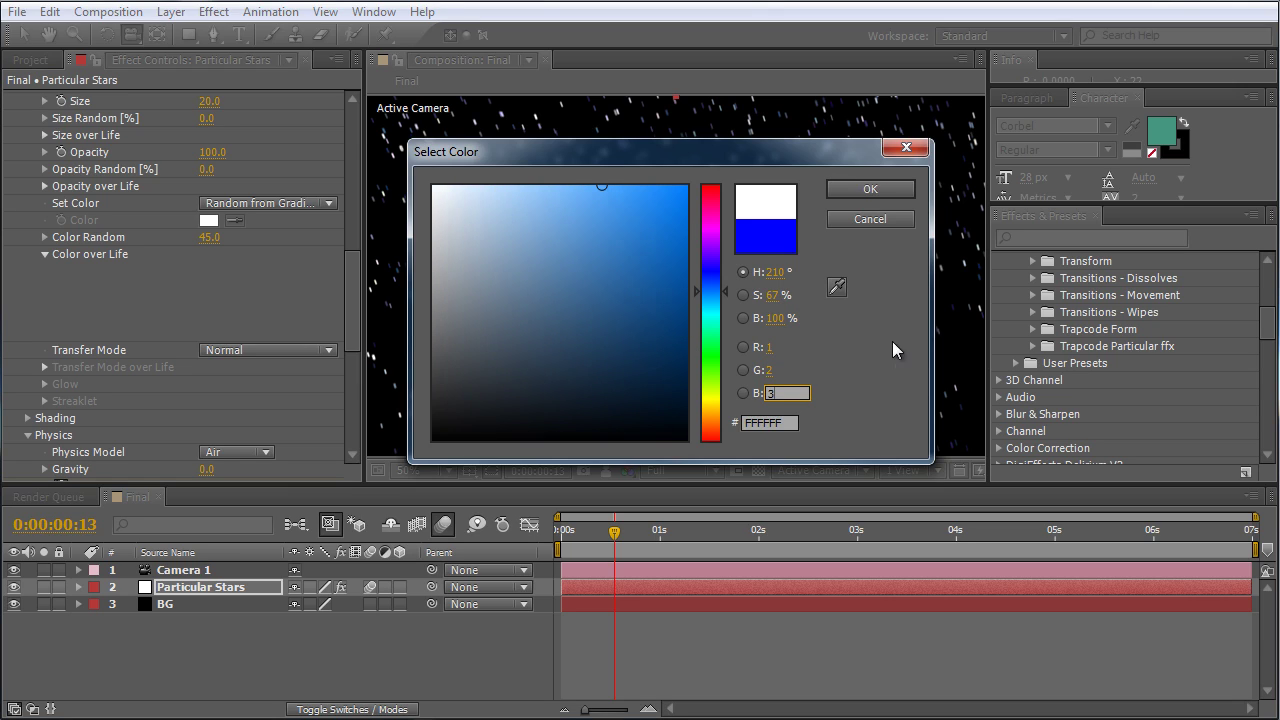
click(896, 192)
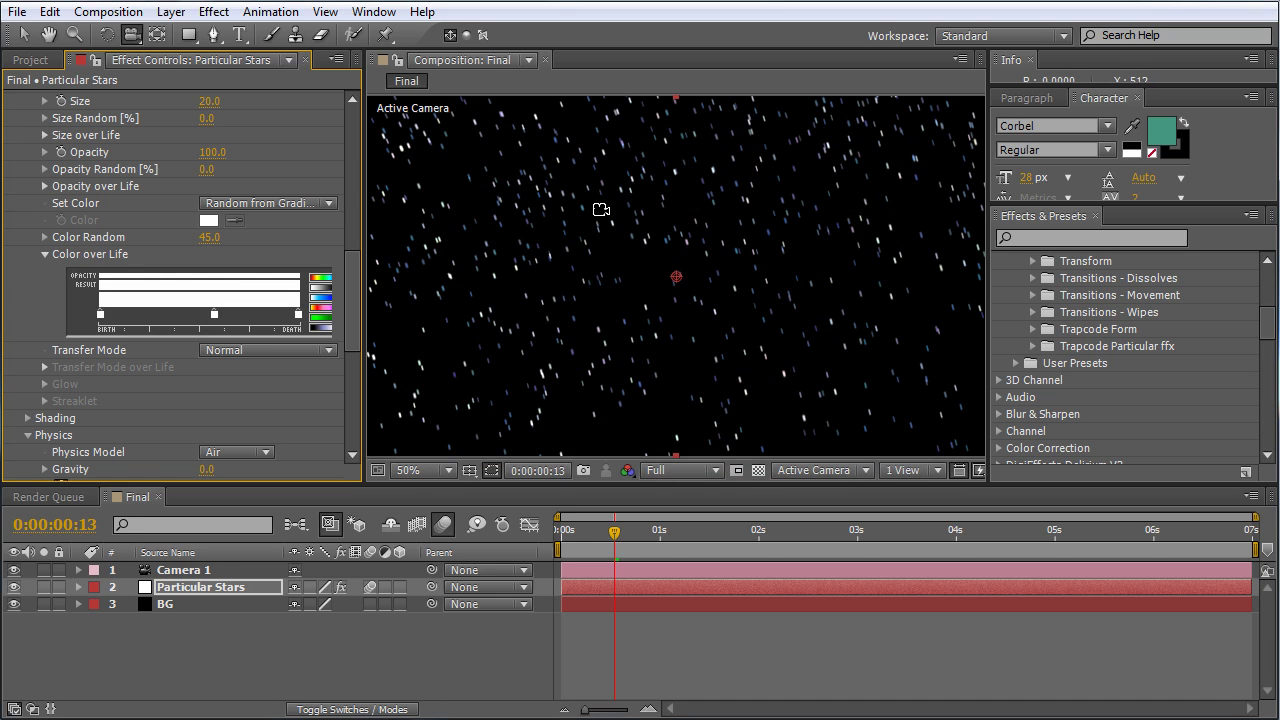
Compare the stars at 0:00:01:20 with Particular's Motion Blur set to Off and back to On
click(562, 540)
drag(562, 540, 742, 543)
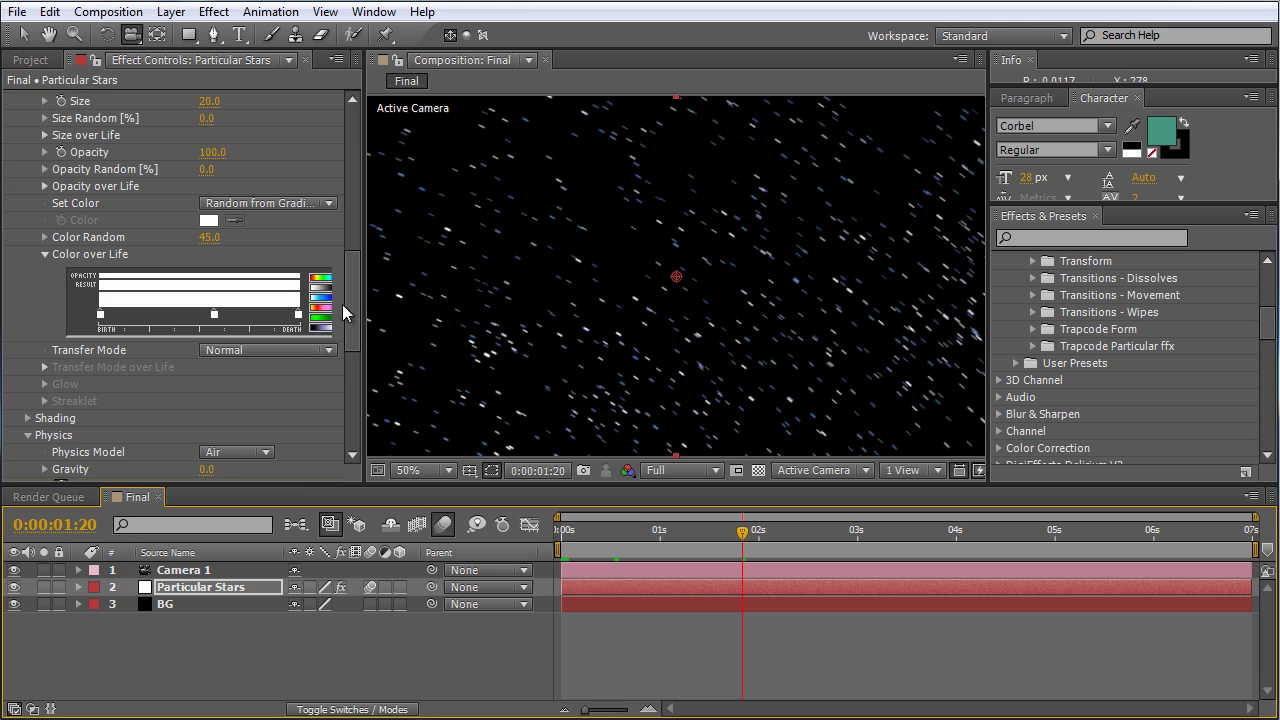
scroll(348, 378, down, 8)
click(251, 356)
click(256, 369)
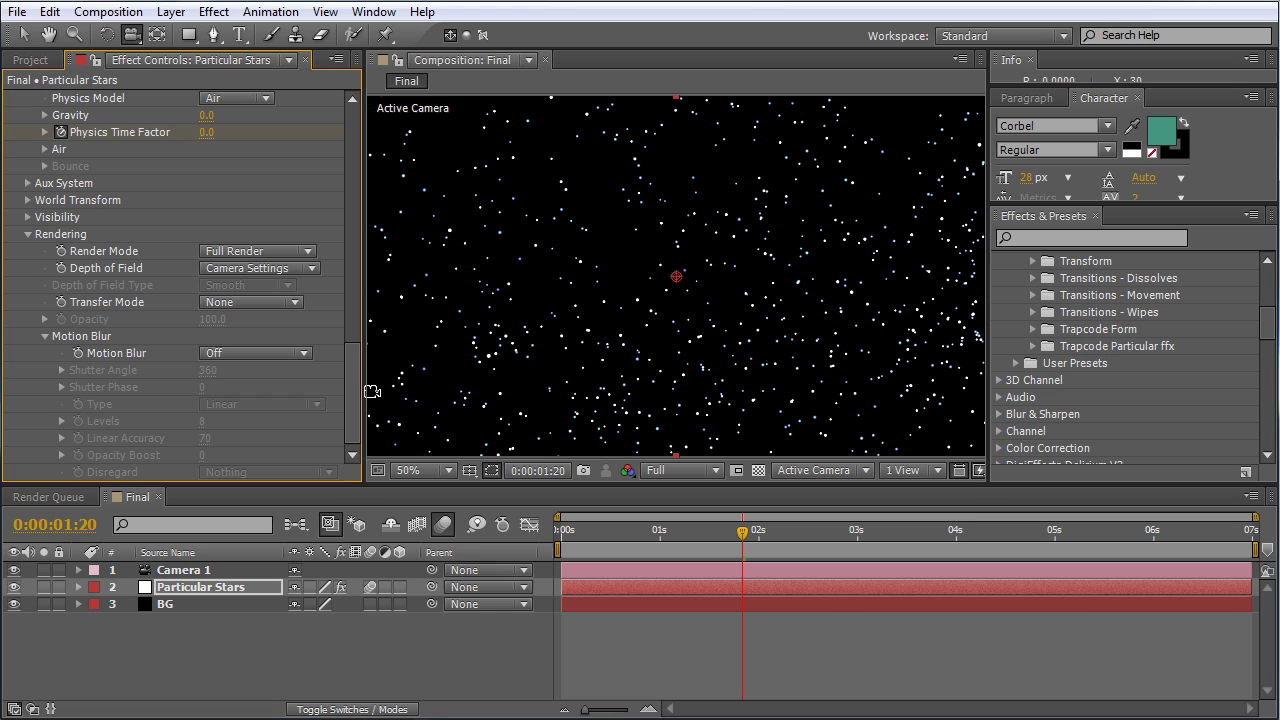
click(261, 353)
click(279, 420)
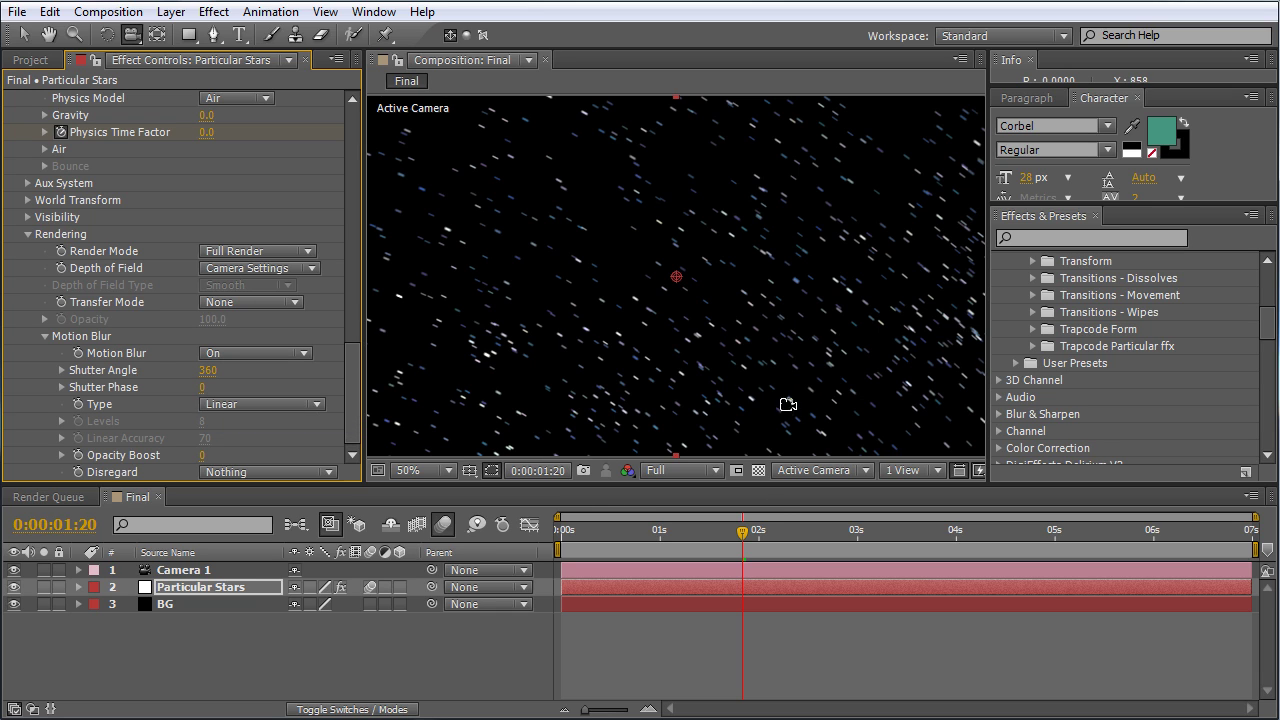
At 0:00:02:08, set the particle Size to 10 and Size Random to 70%
drag(774, 528, 792, 529)
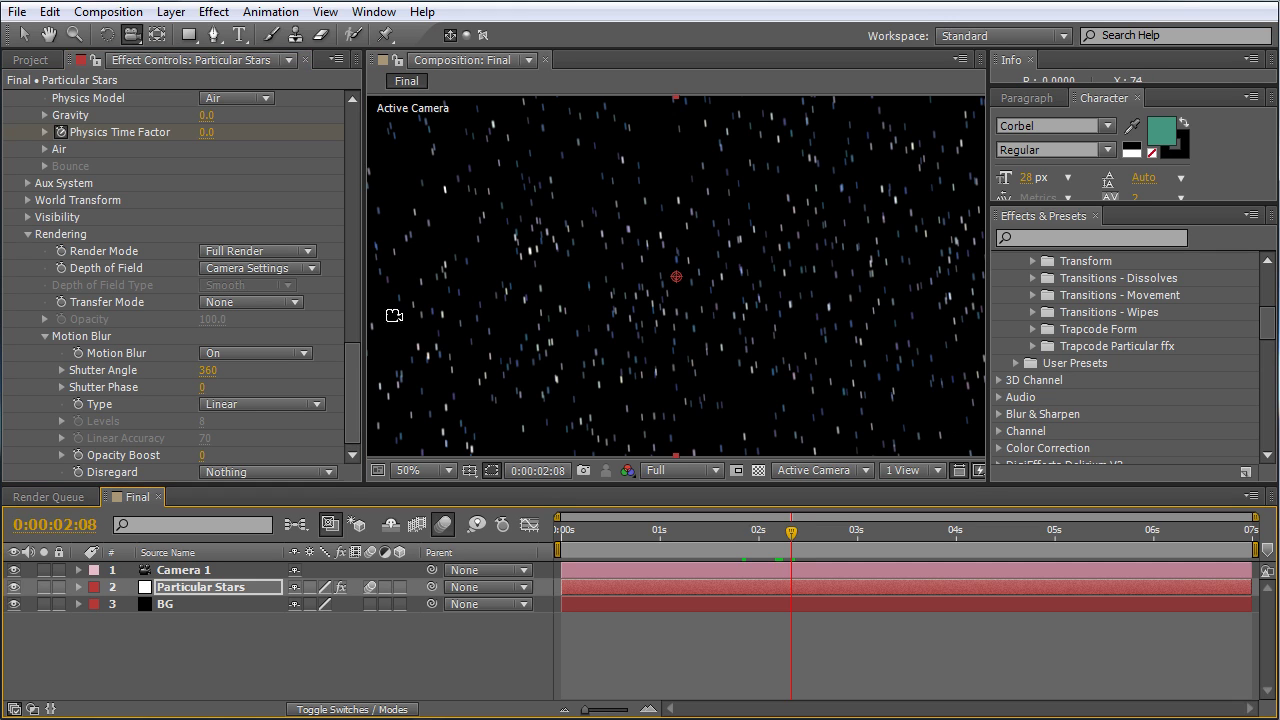
drag(356, 366, 362, 228)
click(210, 310)
text(10)
key(Return)
click(206, 327)
text(70)
key(Return)
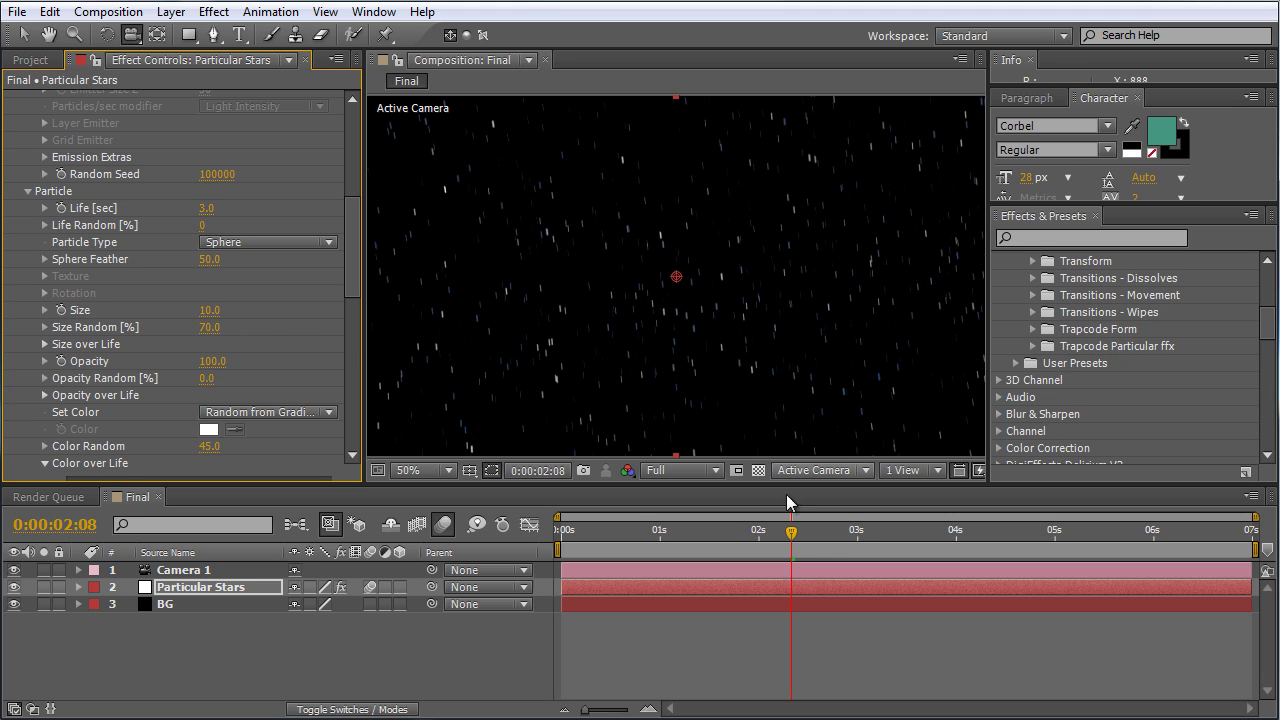
Move the current time to 0:00:03:10 and orbit the camera to view the star field from several angles
drag(791, 532, 899, 546)
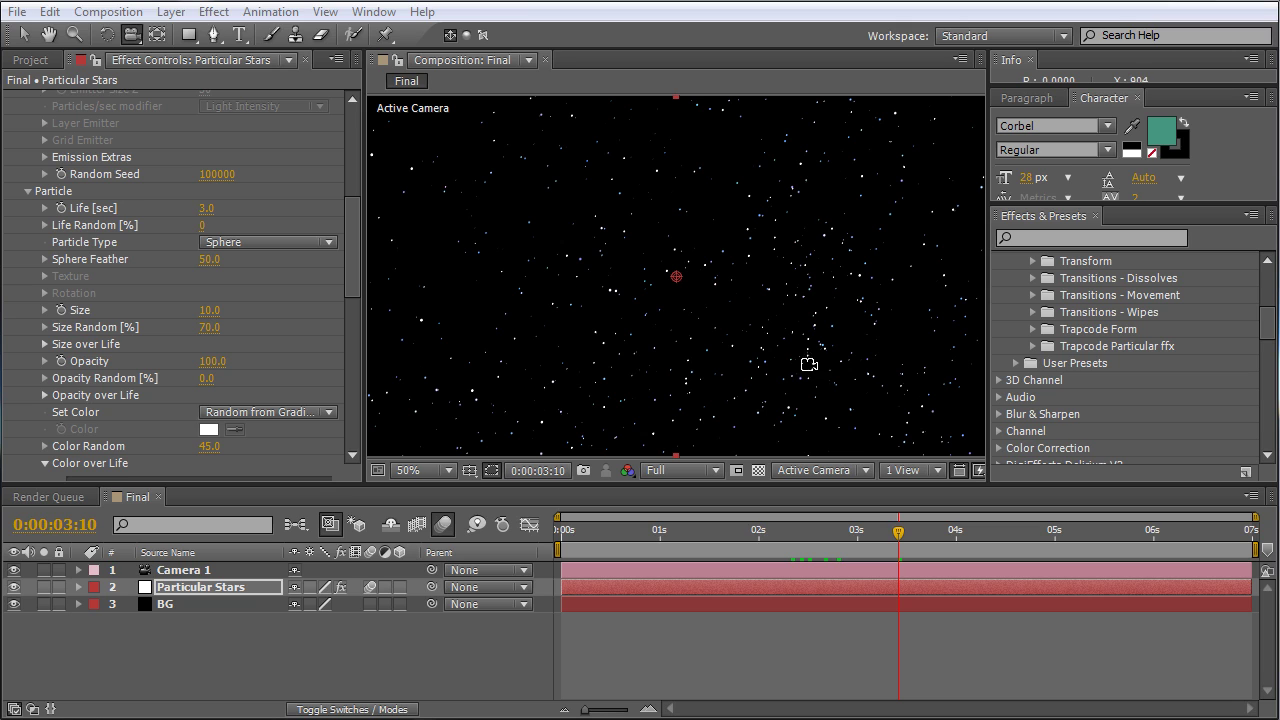
mouse_move(807, 357)
mouse_down()
mouse_move(783, 343)
mouse_move(780, 314)
mouse_move(726, 300)
mouse_move(691, 331)
mouse_move(689, 351)
mouse_move(720, 354)
mouse_up()
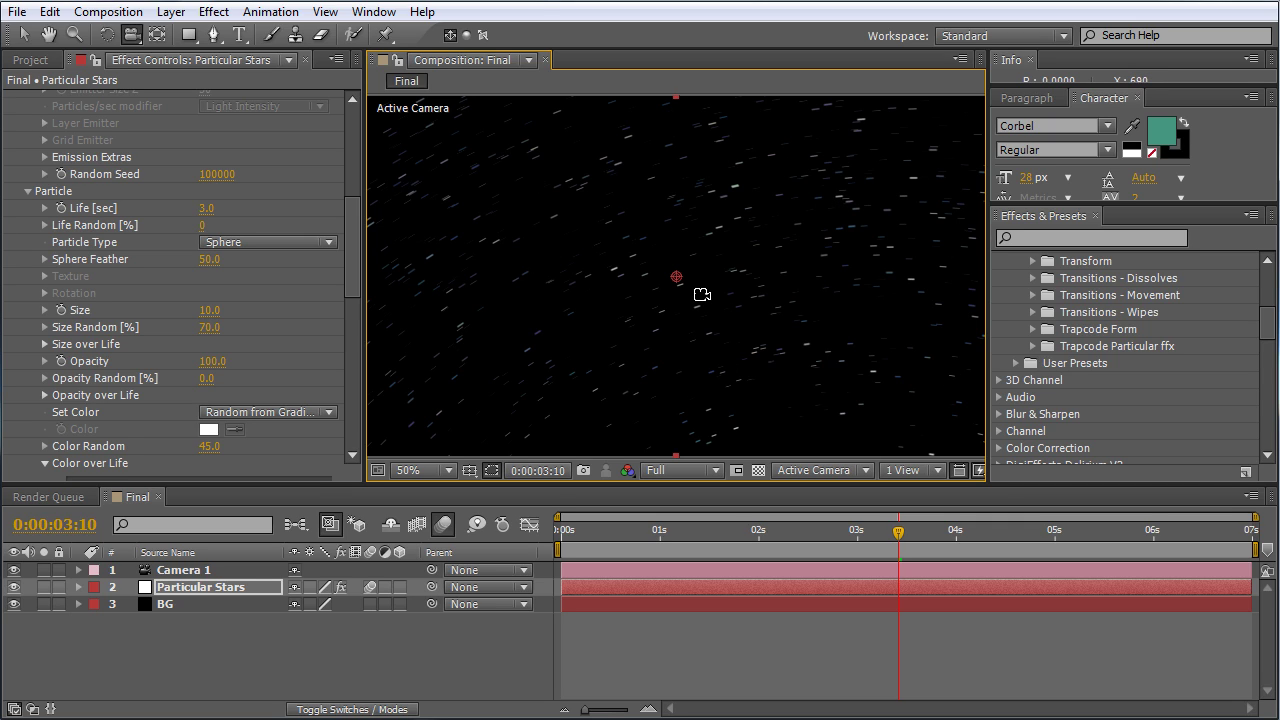
drag(757, 283, 618, 218)
drag(583, 300, 689, 251)
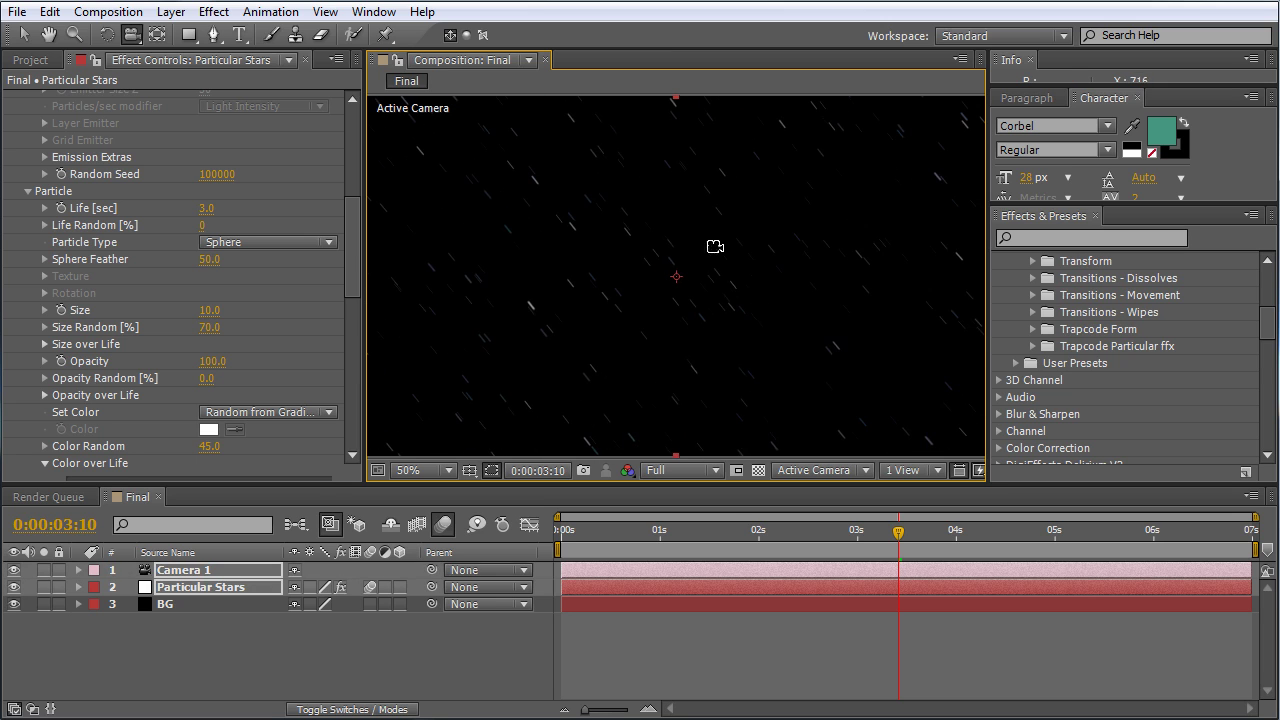
mouse_move(649, 359)
mouse_down()
mouse_move(608, 357)
mouse_move(555, 387)
mouse_up()
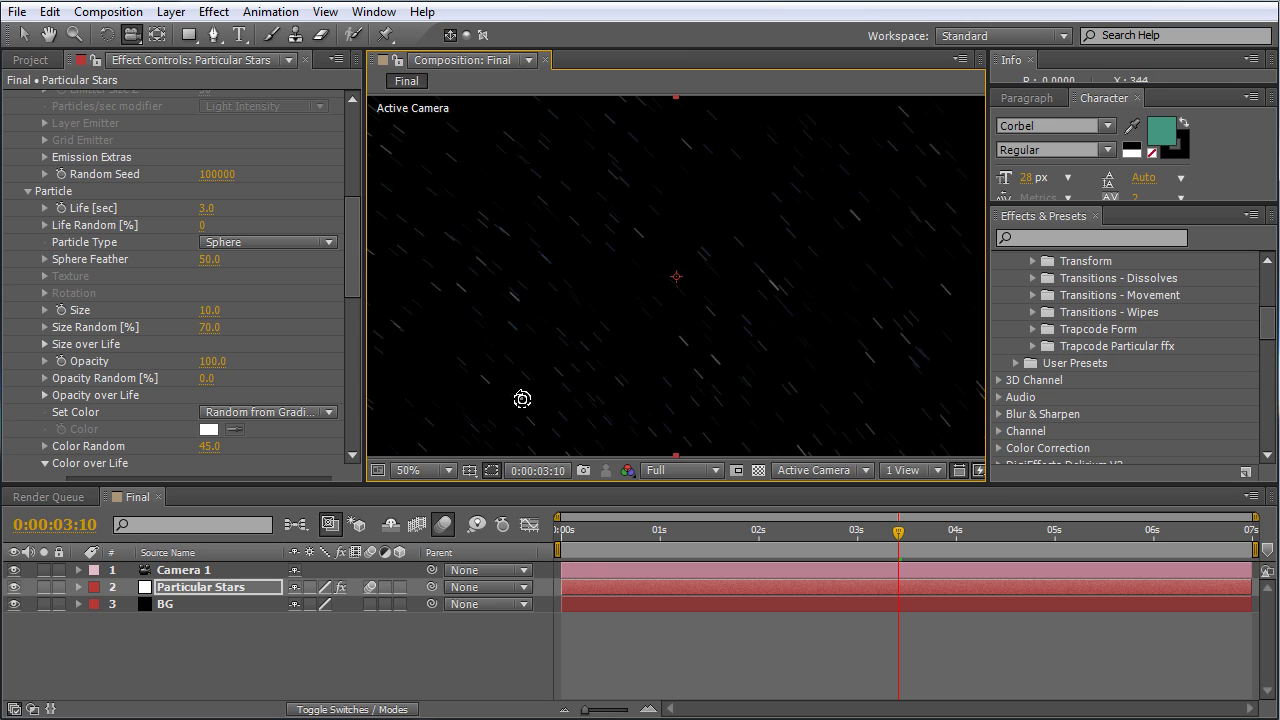
mouse_move(646, 314)
mouse_down()
mouse_move(574, 326)
mouse_move(514, 279)
mouse_move(714, 276)
mouse_up()
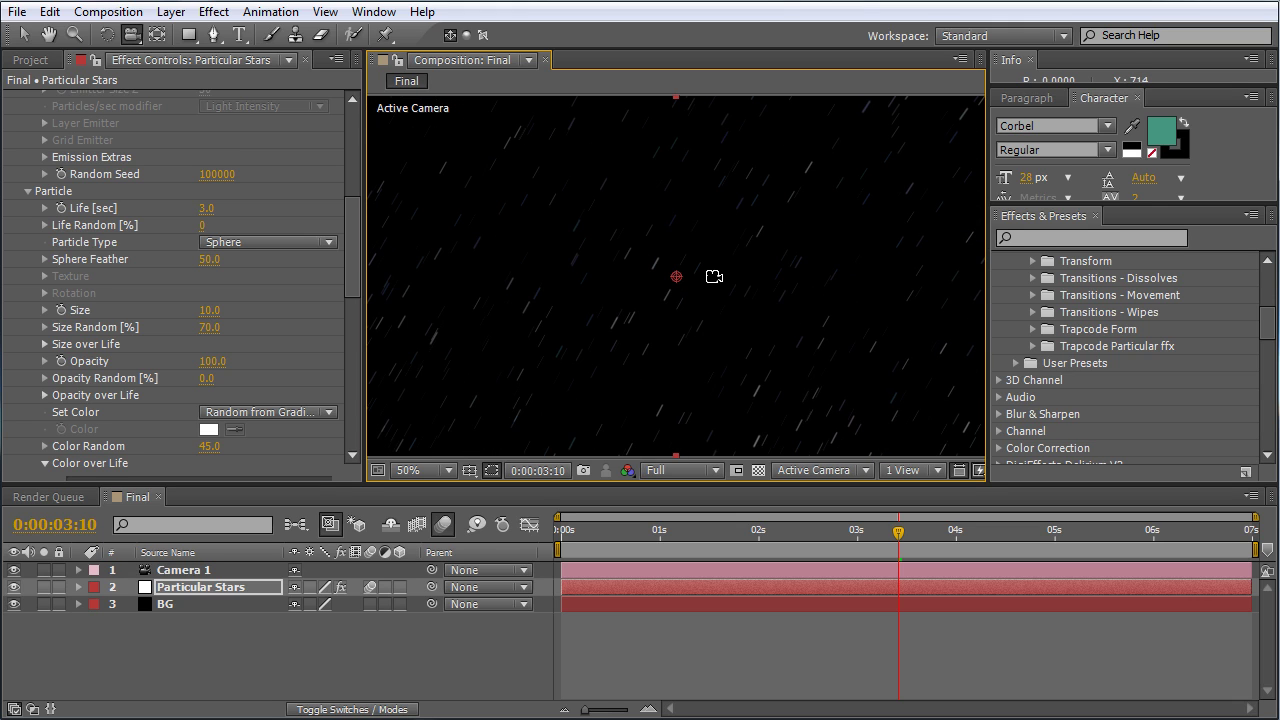